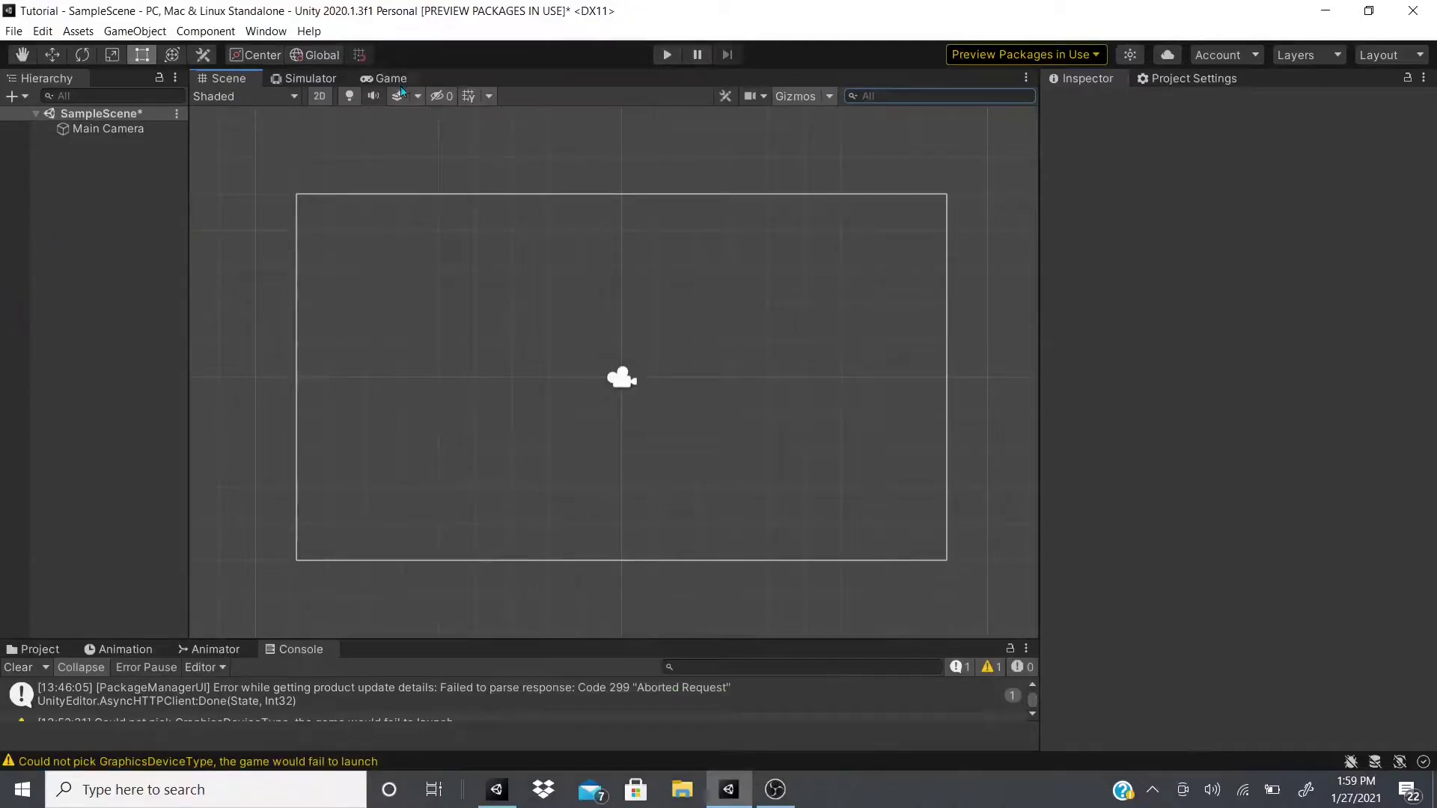
- Add a UI Scroll View to the scene
click(393, 80)
right_click(56, 228)
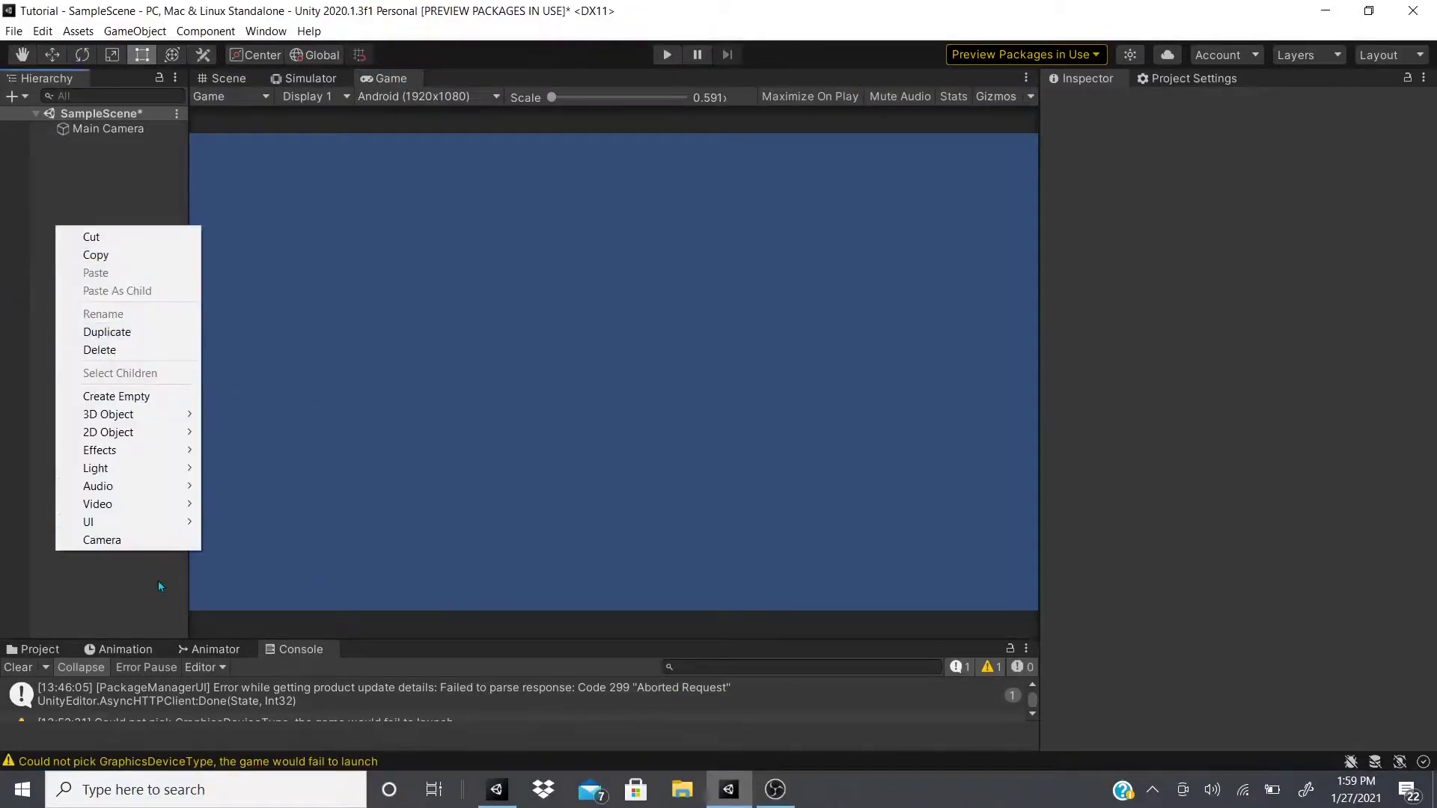
mouse_move(179, 522)
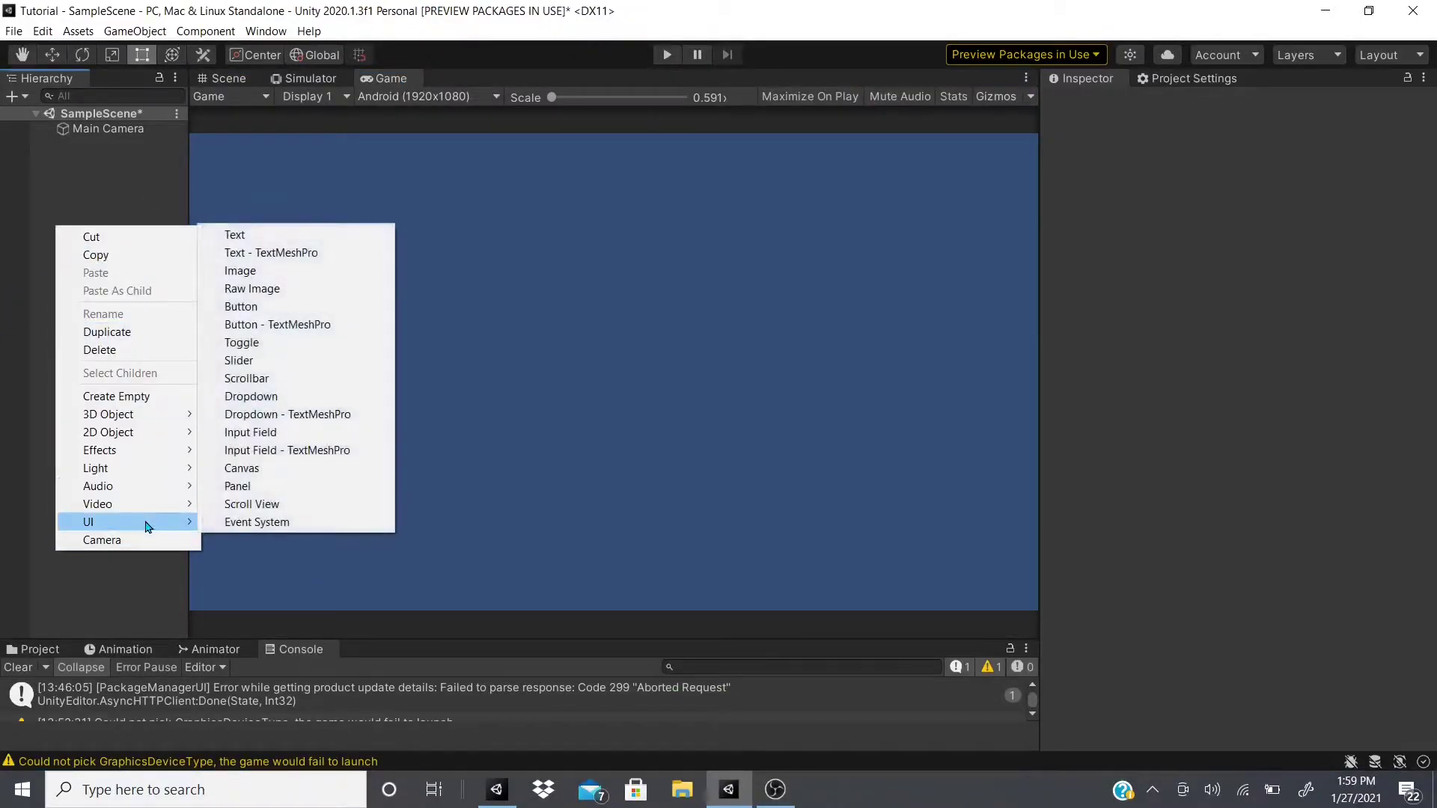
click(247, 504)
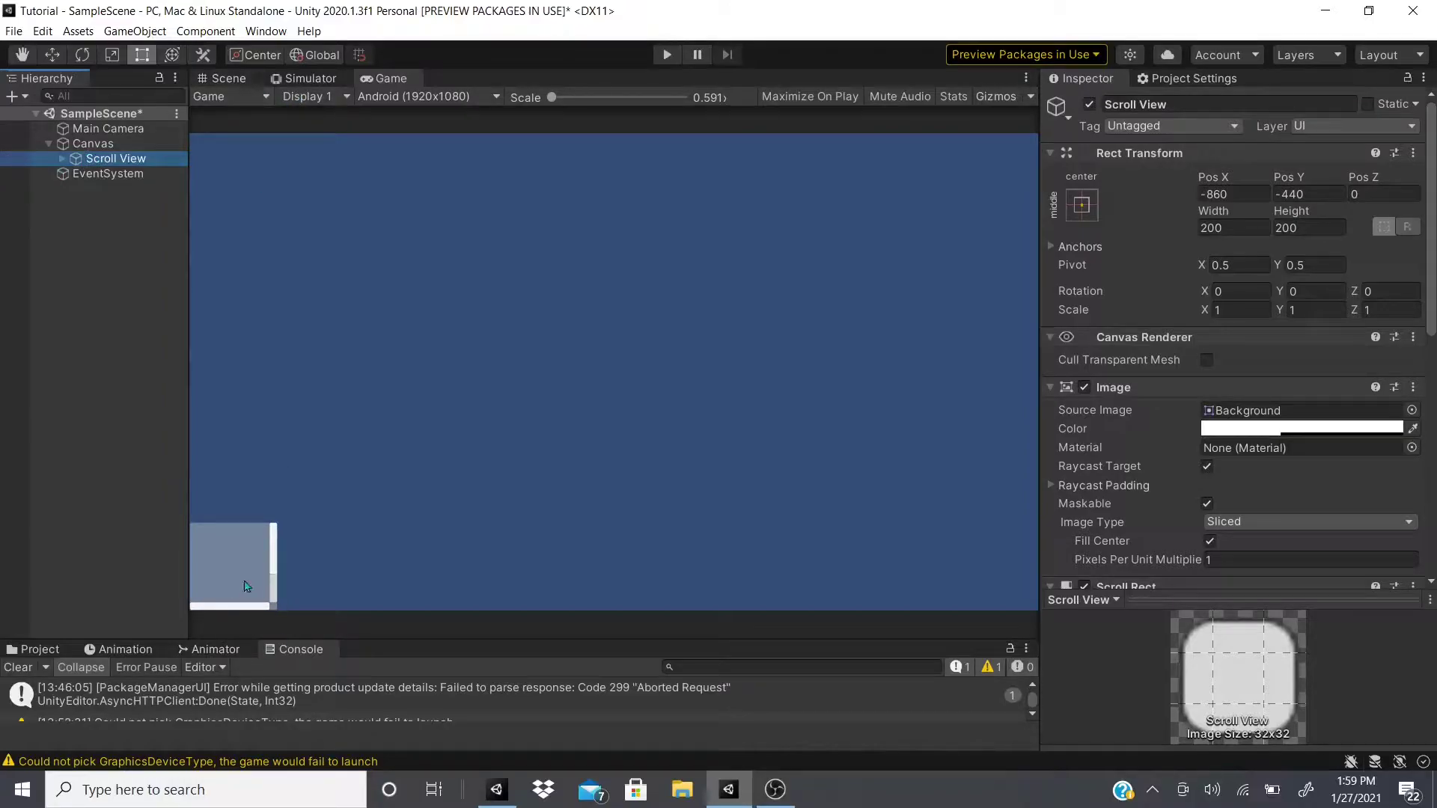
- Select the Canvas and examine how it and its Scroll View sit relative to the camera frame in the scene
click(205, 79)
key(f)
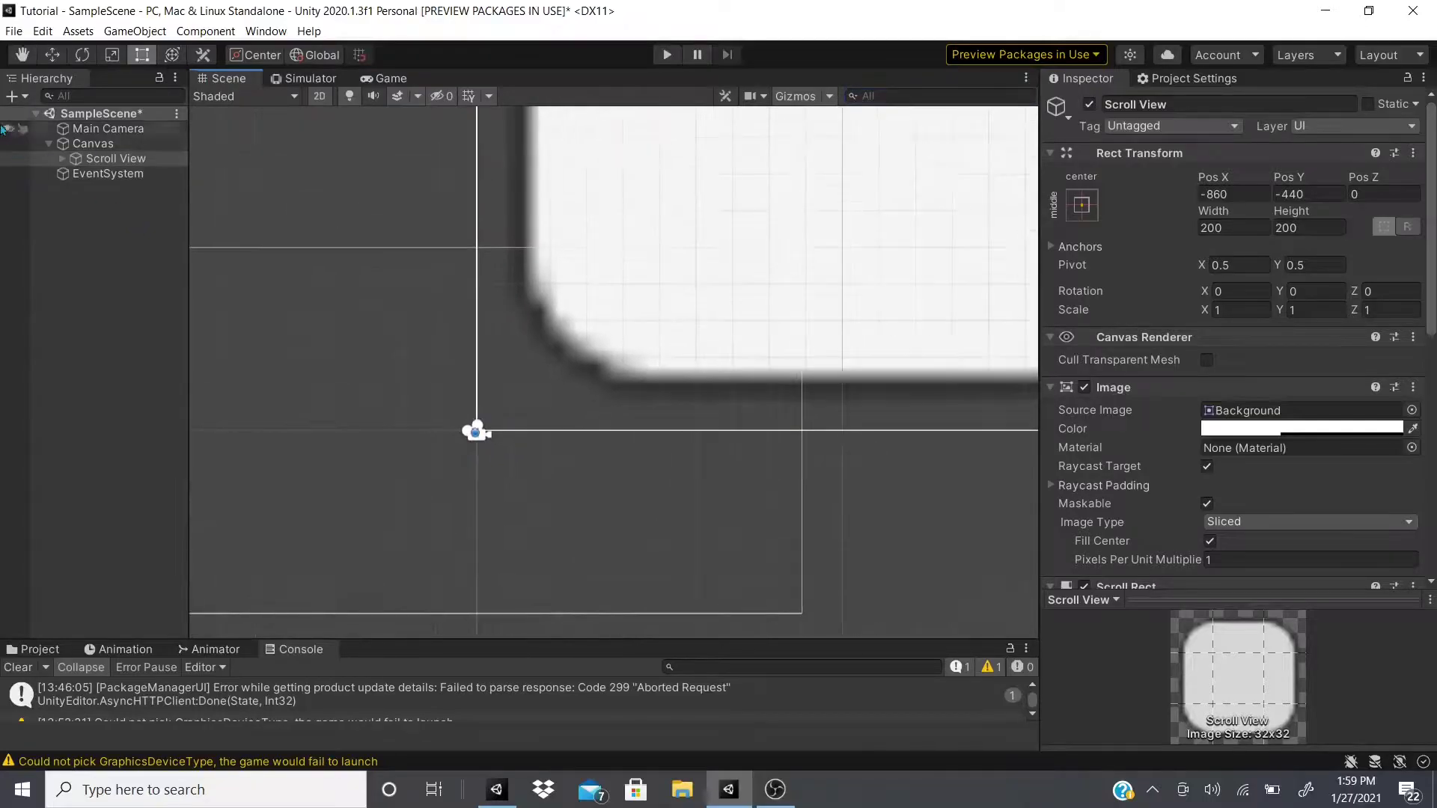
click(22, 143)
scroll(437, 260, down, 1)
middle_drag(523, 298, 636, 423)
scroll(656, 303, down, 4)
scroll(752, 298, down, 7)
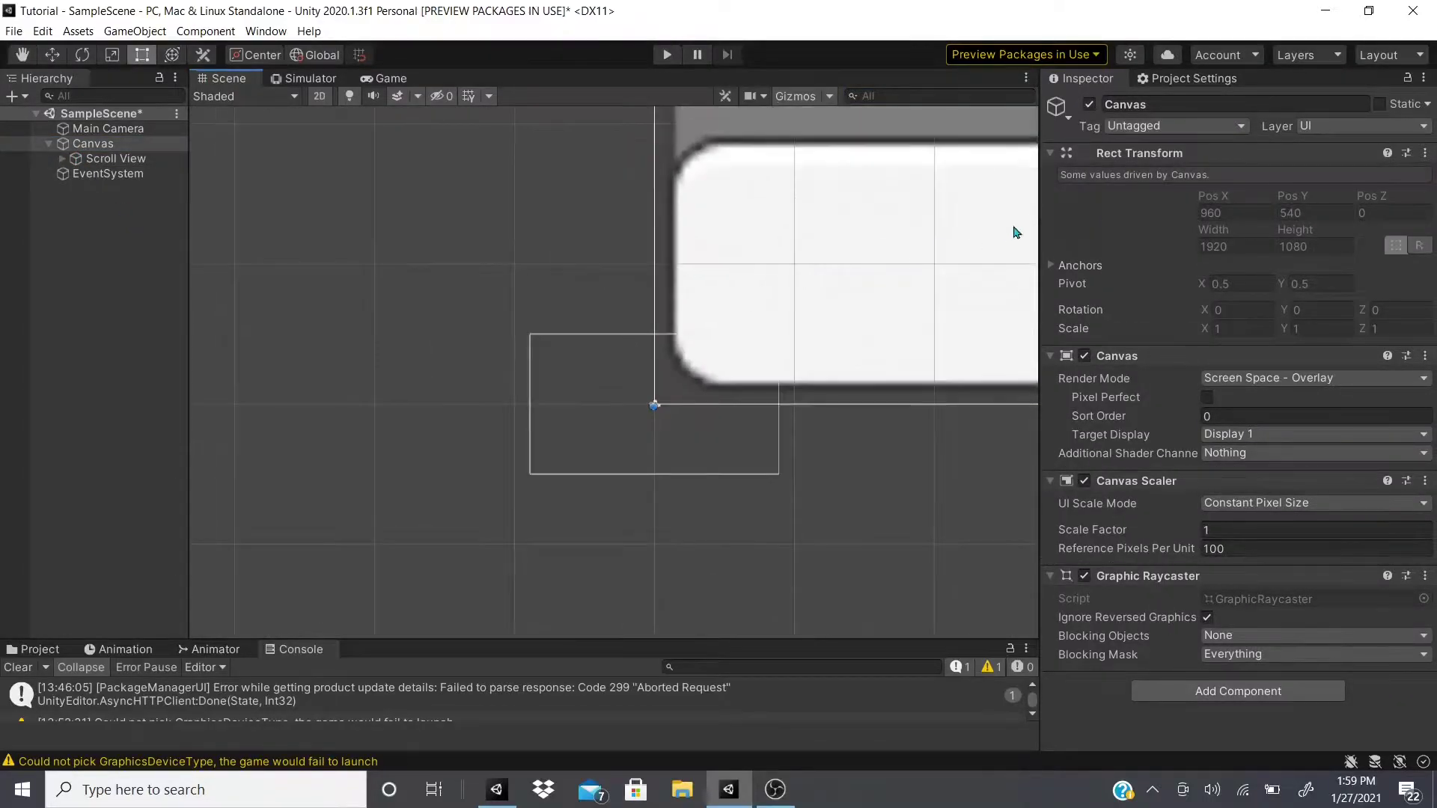
scroll(920, 237, down, 2)
middle_drag(921, 237, 642, 311)
scroll(645, 314, down, 4)
scroll(840, 231, down, 15)
scroll(241, 425, down, 20)
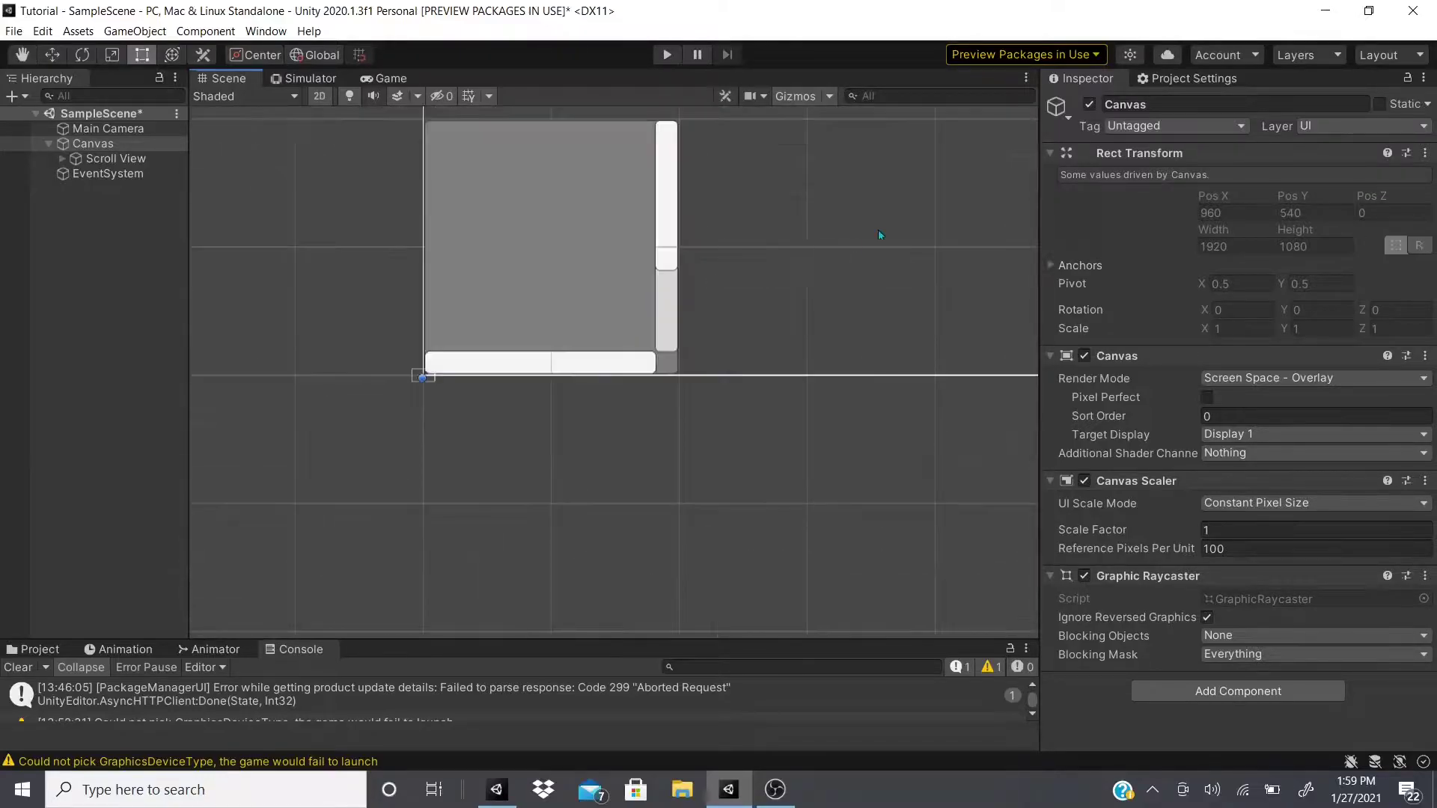
scroll(370, 372, up, 16)
scroll(501, 375, up, 6)
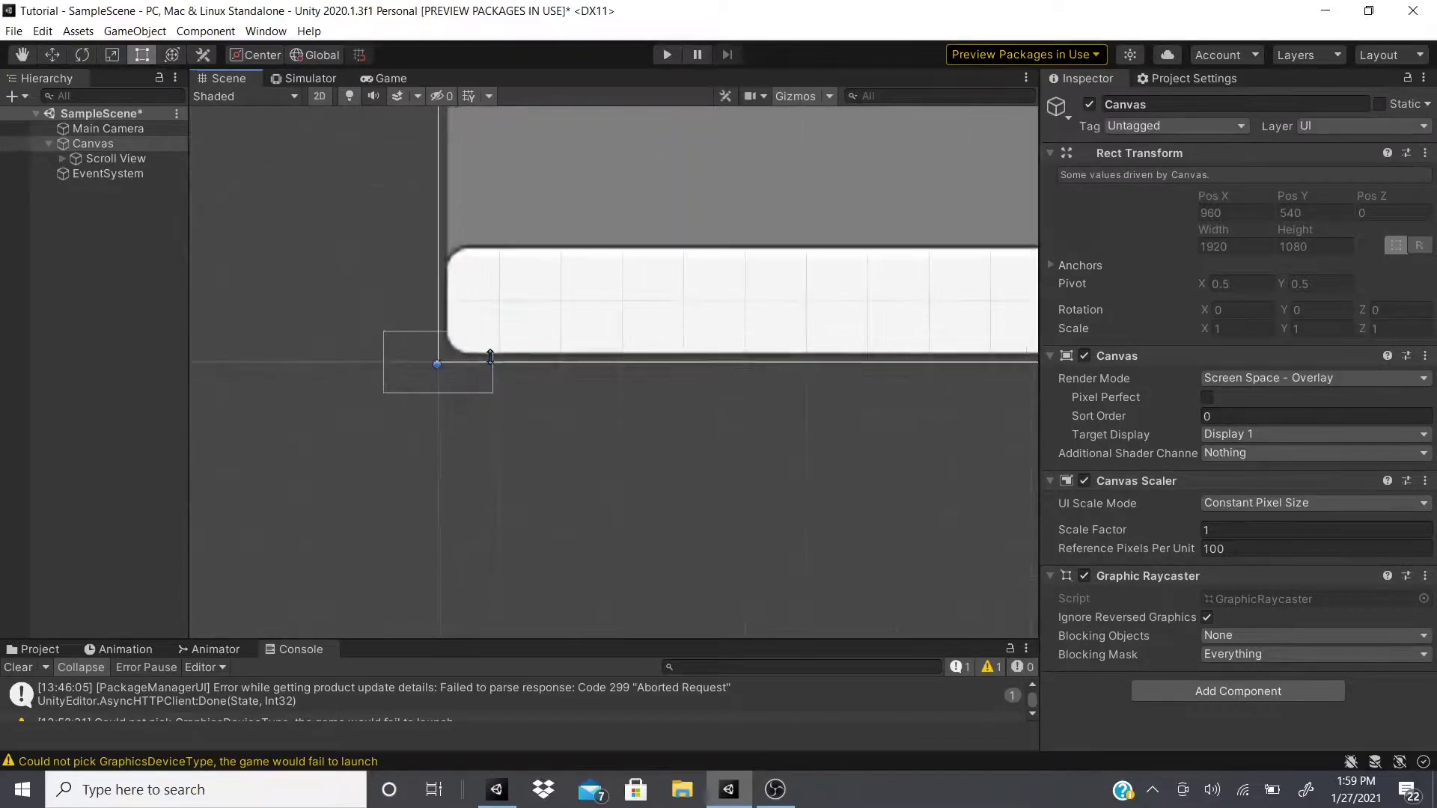
scroll(431, 248, up, 1)
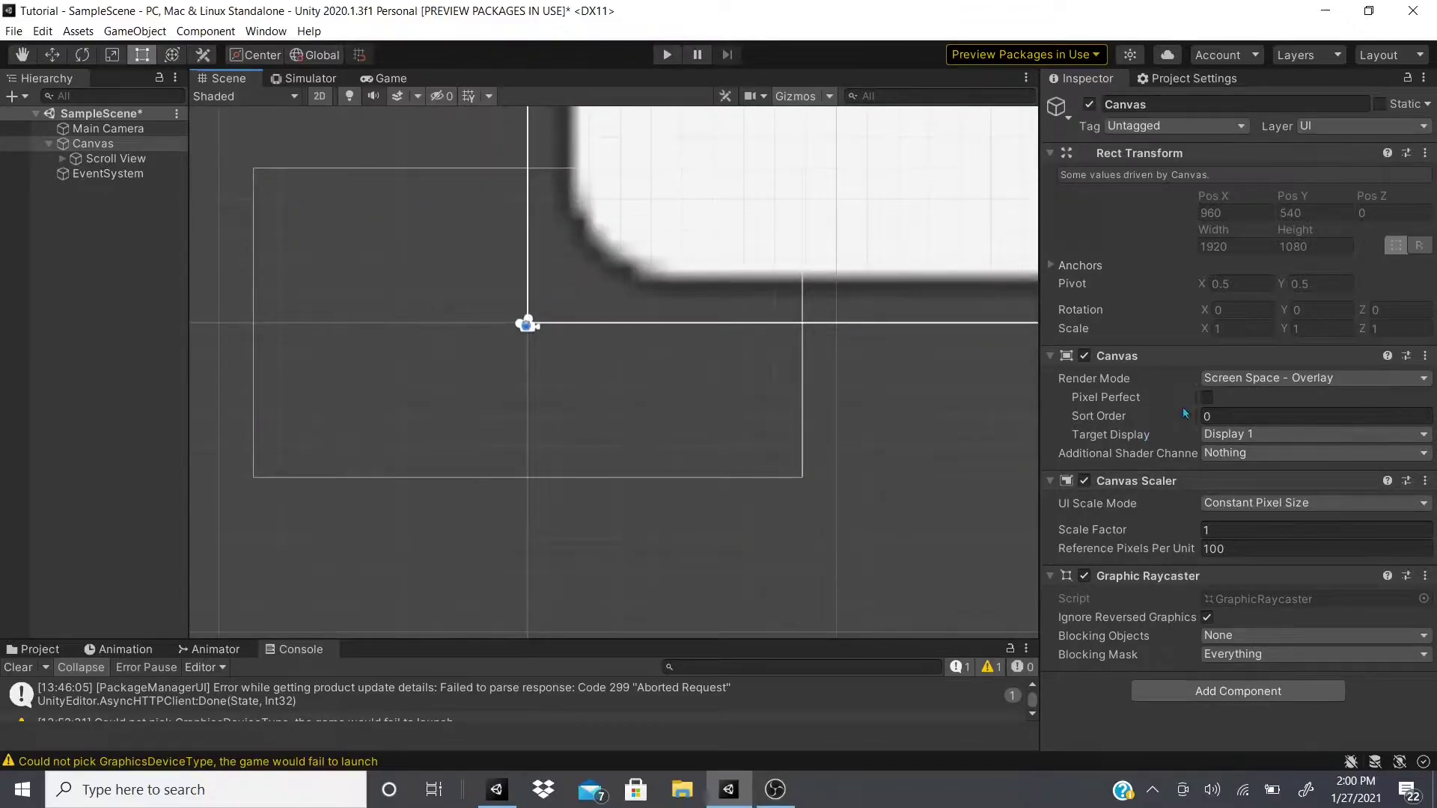
- Set the Canvas render mode to Screen Space - Camera and assign Main Camera as its render camera
click(1217, 380)
click(1287, 412)
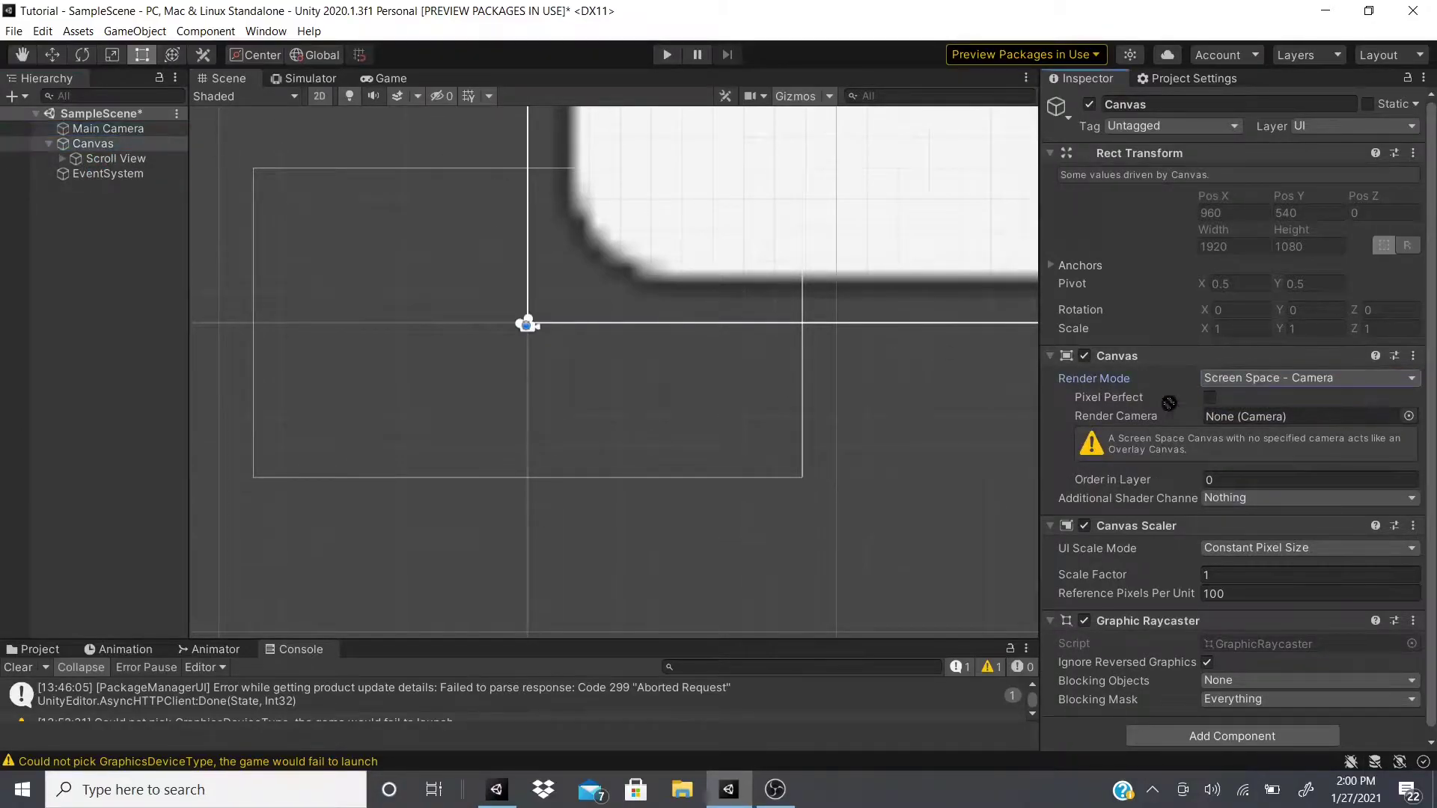
drag(1168, 404, 1281, 423)
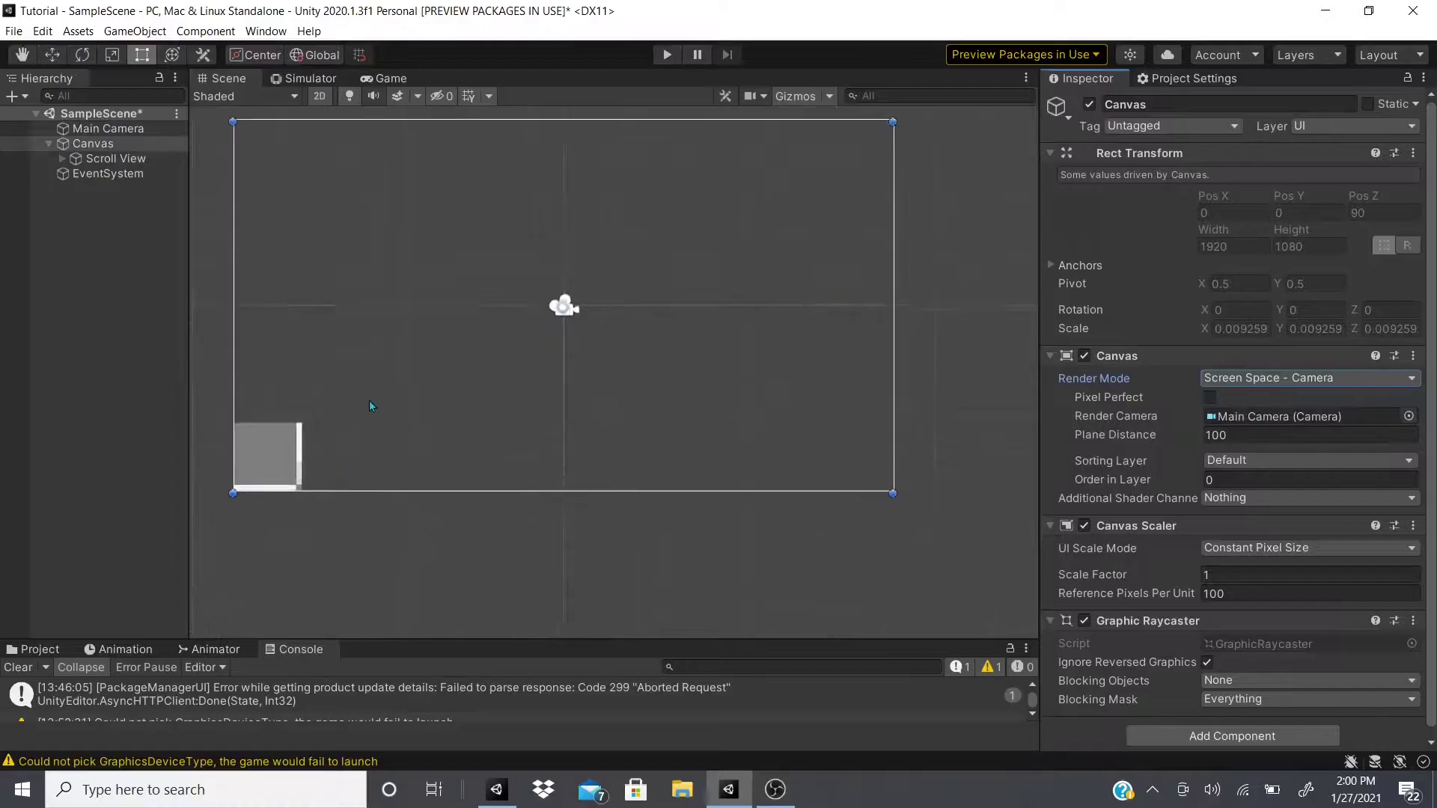
scroll(333, 438, up, 2)
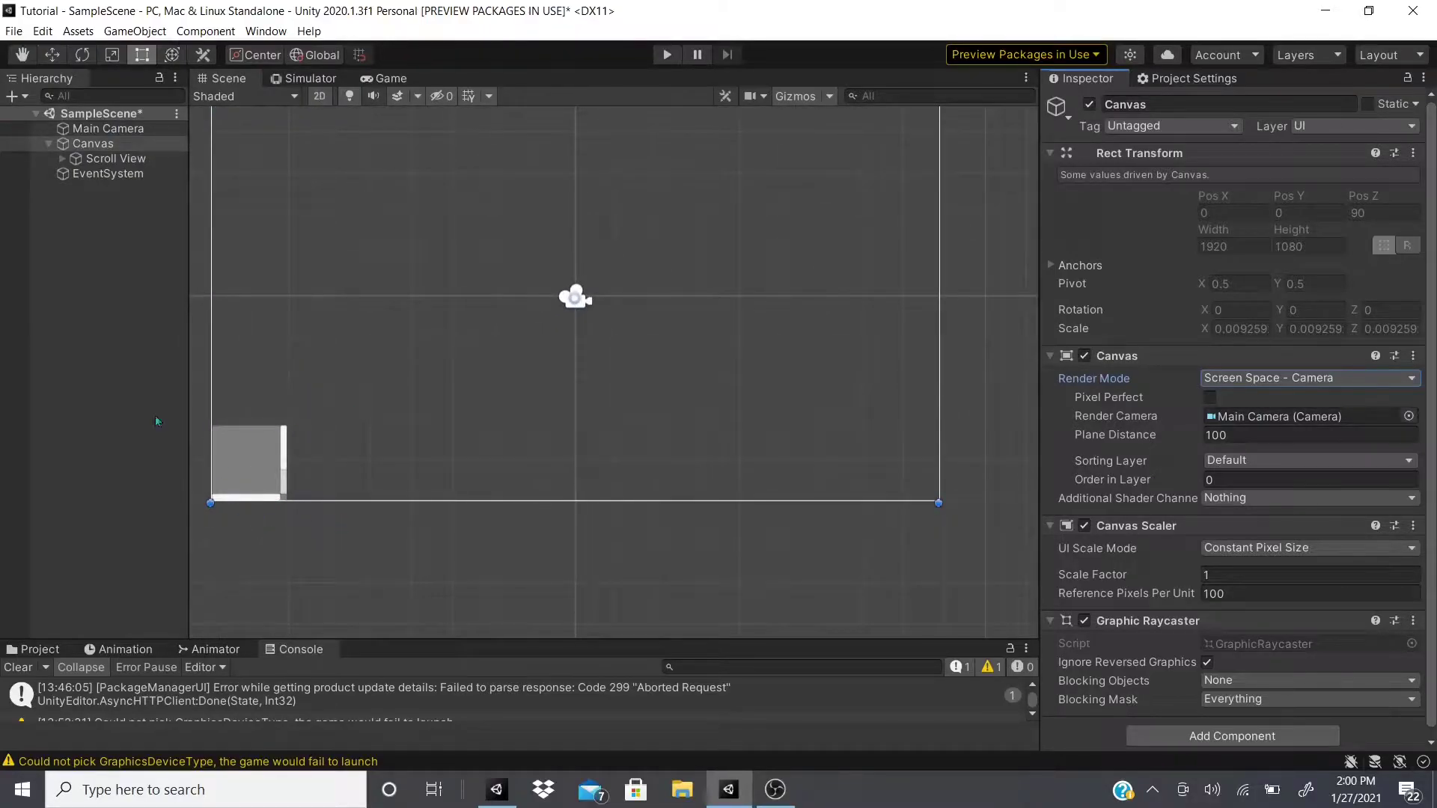
- Enlarge the Scroll View to about 597 by 865 and center it horizontally in the Canvas at Pos Y 35
click(113, 159)
click(237, 470)
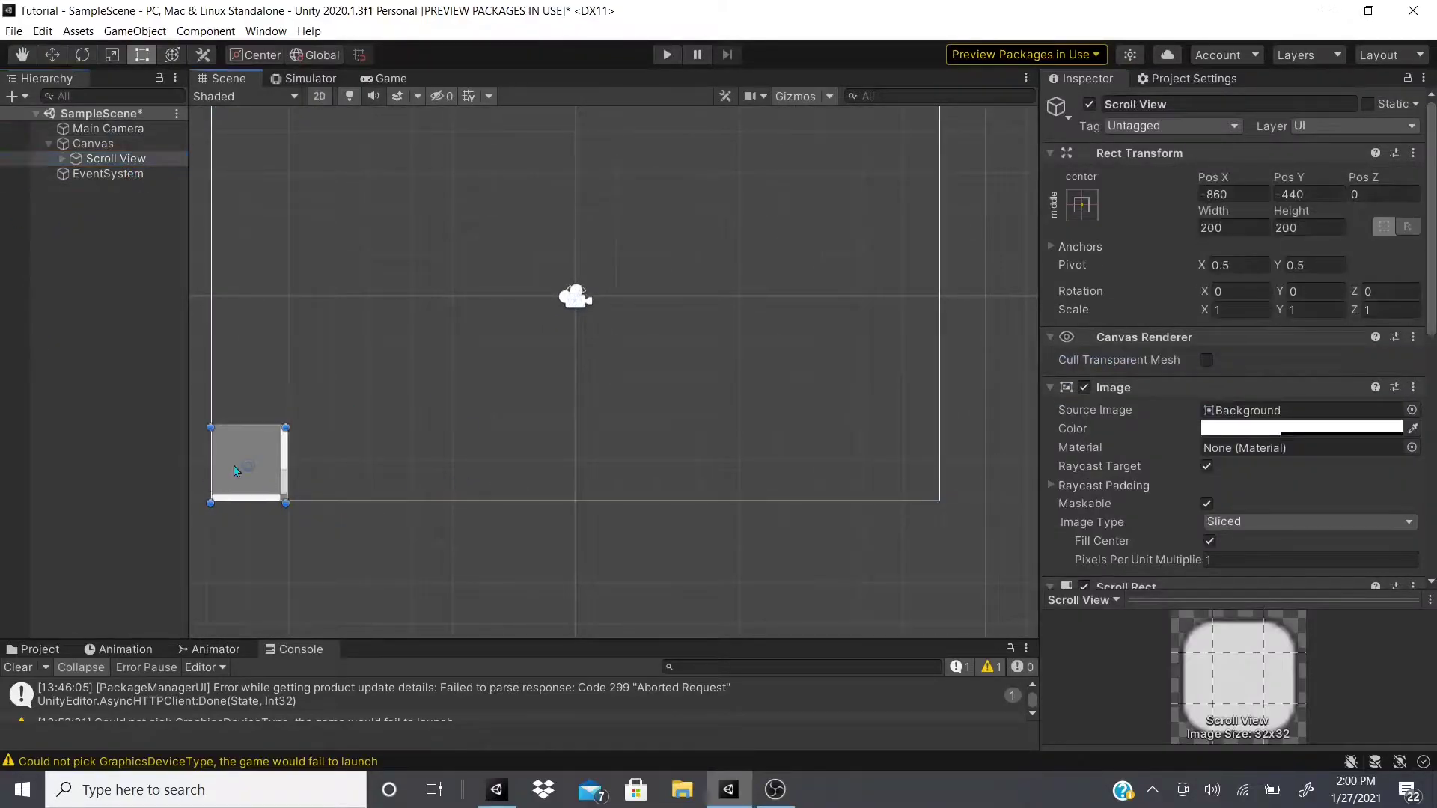
drag(237, 470, 756, 465)
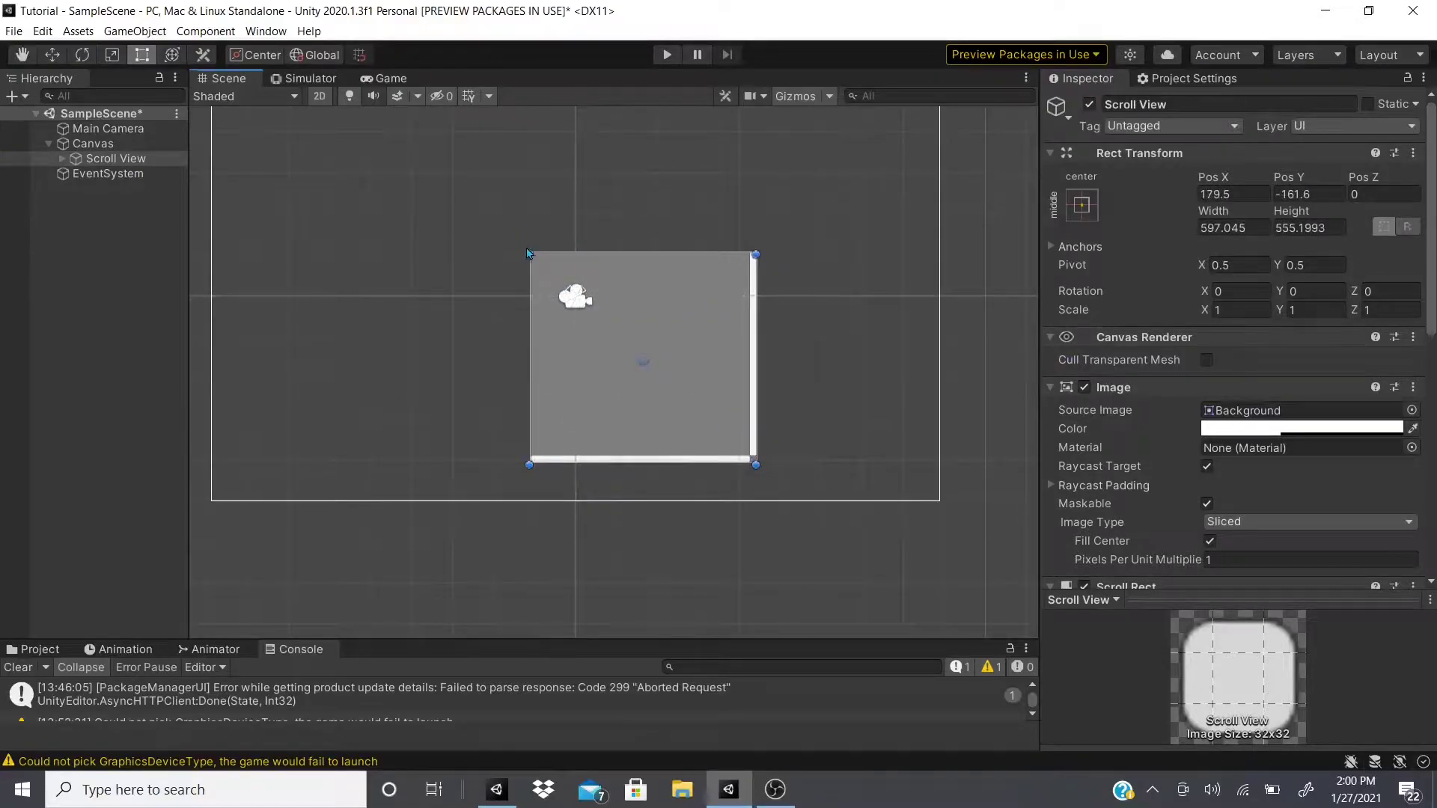
drag(598, 252, 621, 94)
scroll(641, 229, down, 5)
middle_drag(635, 243, 621, 300)
drag(650, 177, 651, 210)
scroll(610, 411, up, 3)
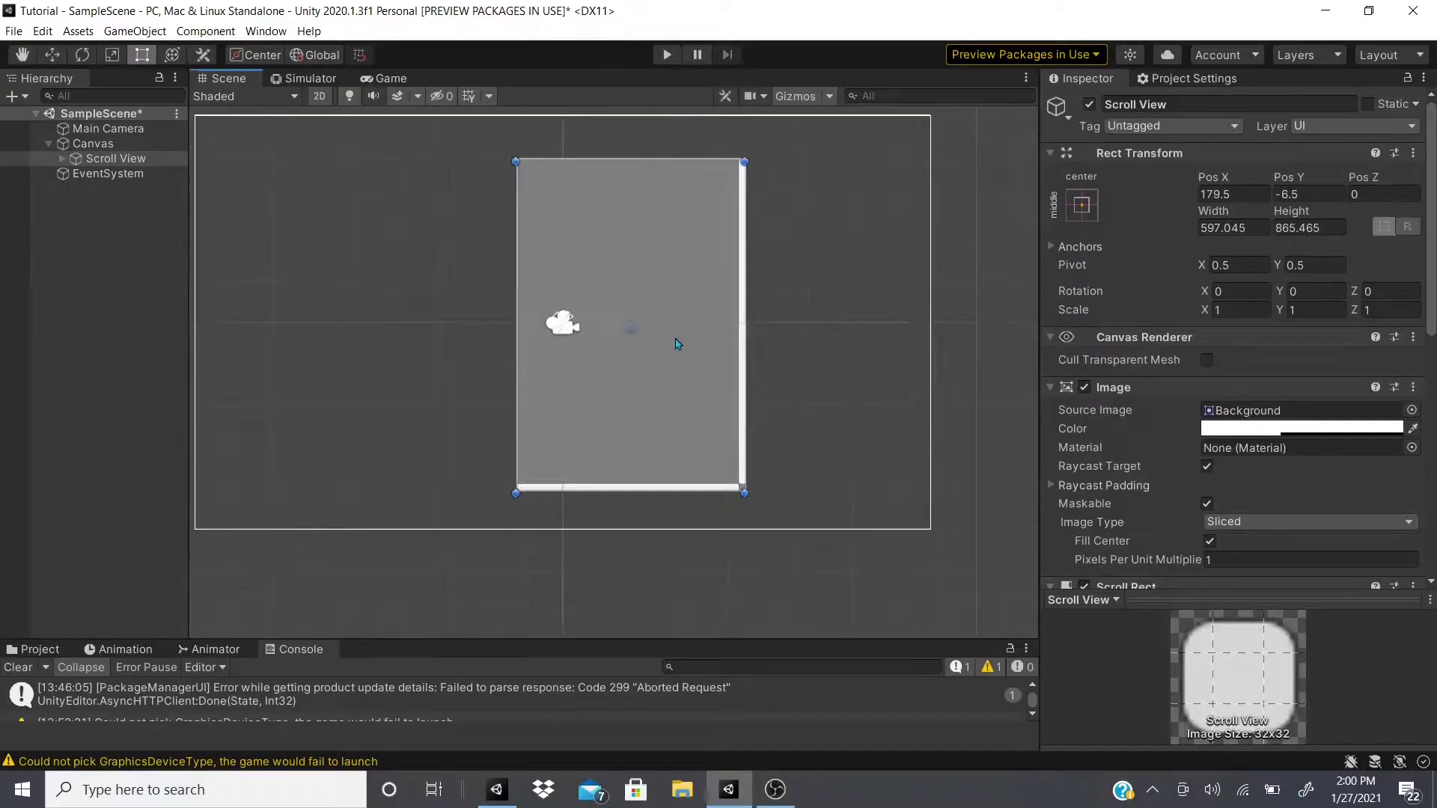
drag(677, 343, 596, 348)
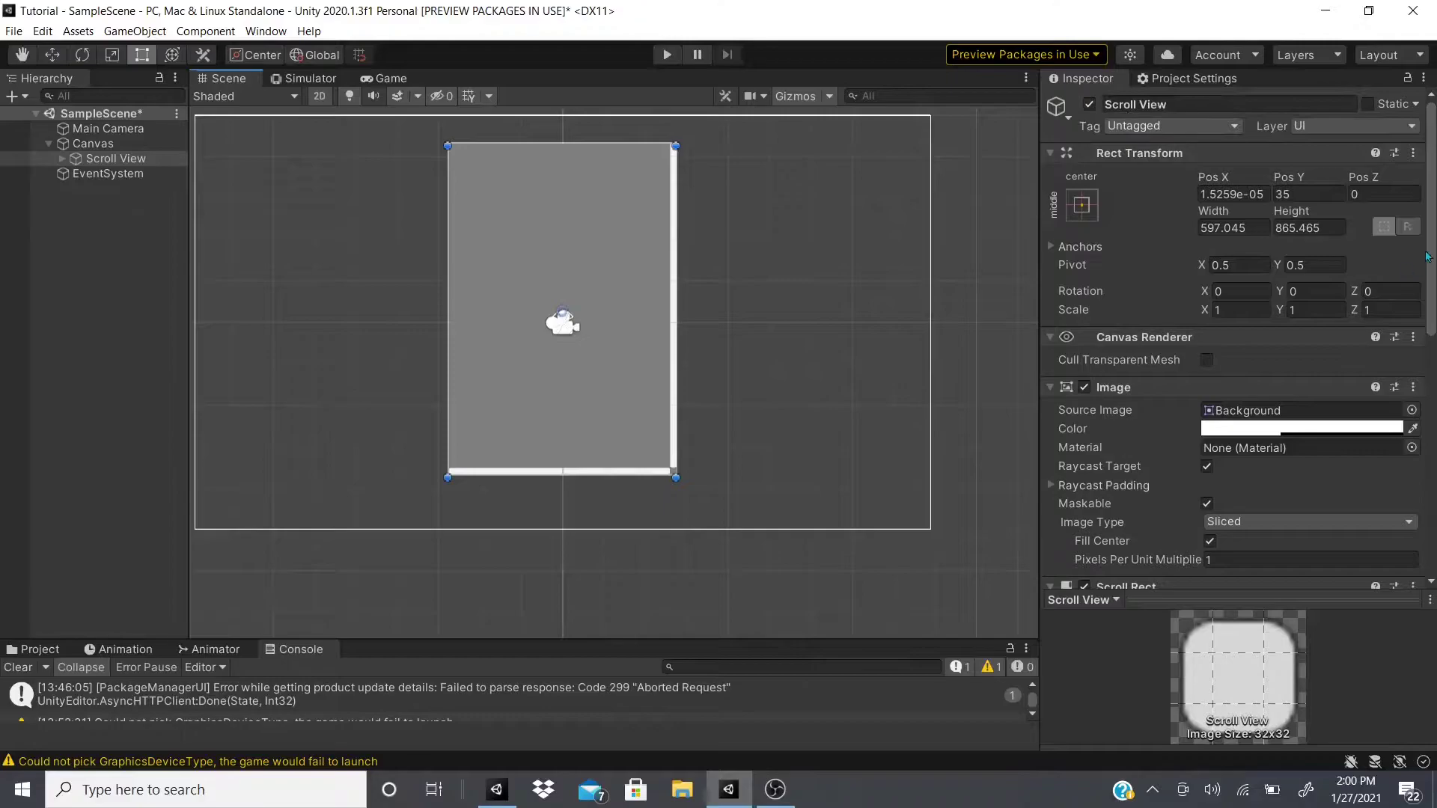
- Review the Scroll View's Scroll Rect settings and its Viewport, horizontal scrollbar and vertical scrollbar child objects
drag(1430, 284, 1422, 508)
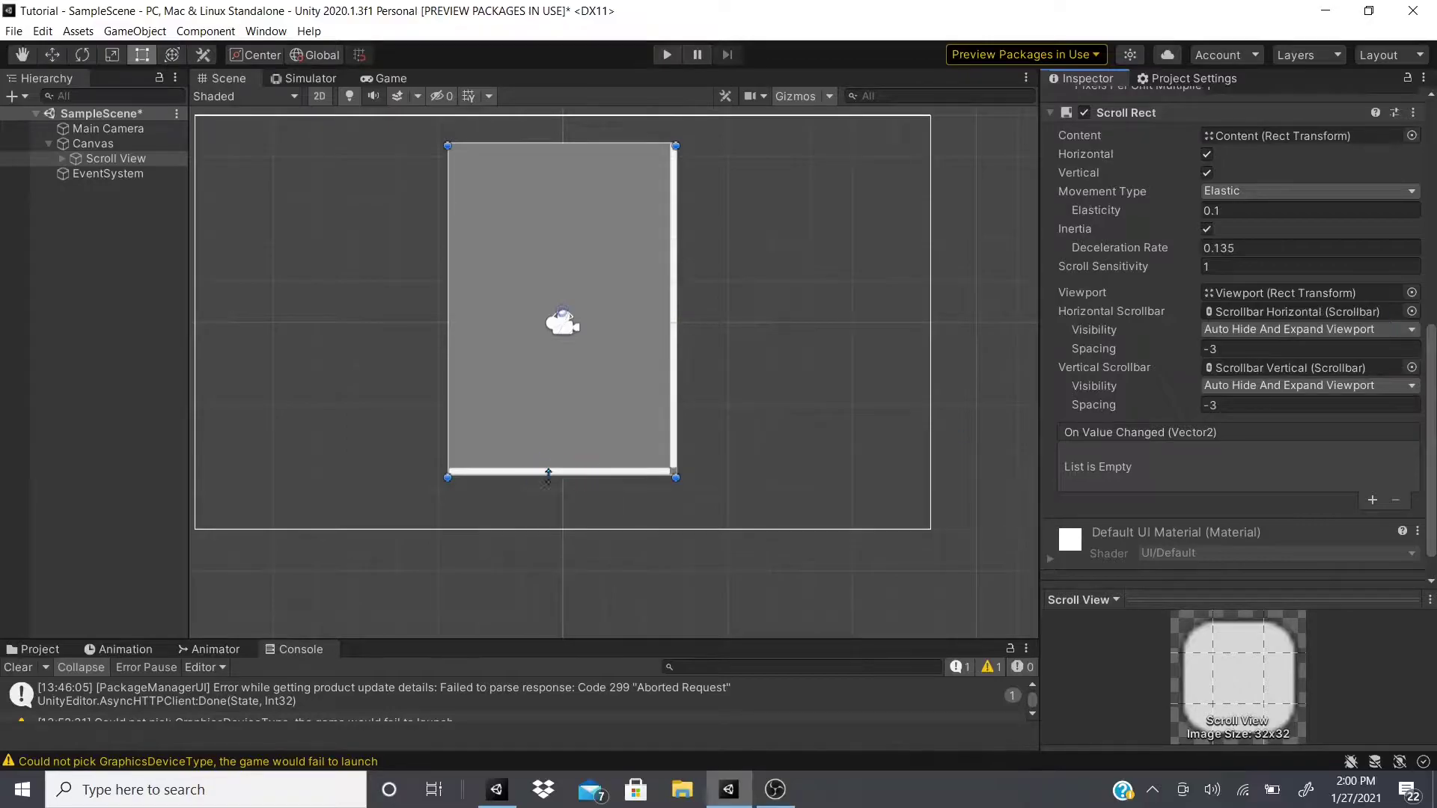
scroll(1175, 399, up, 3)
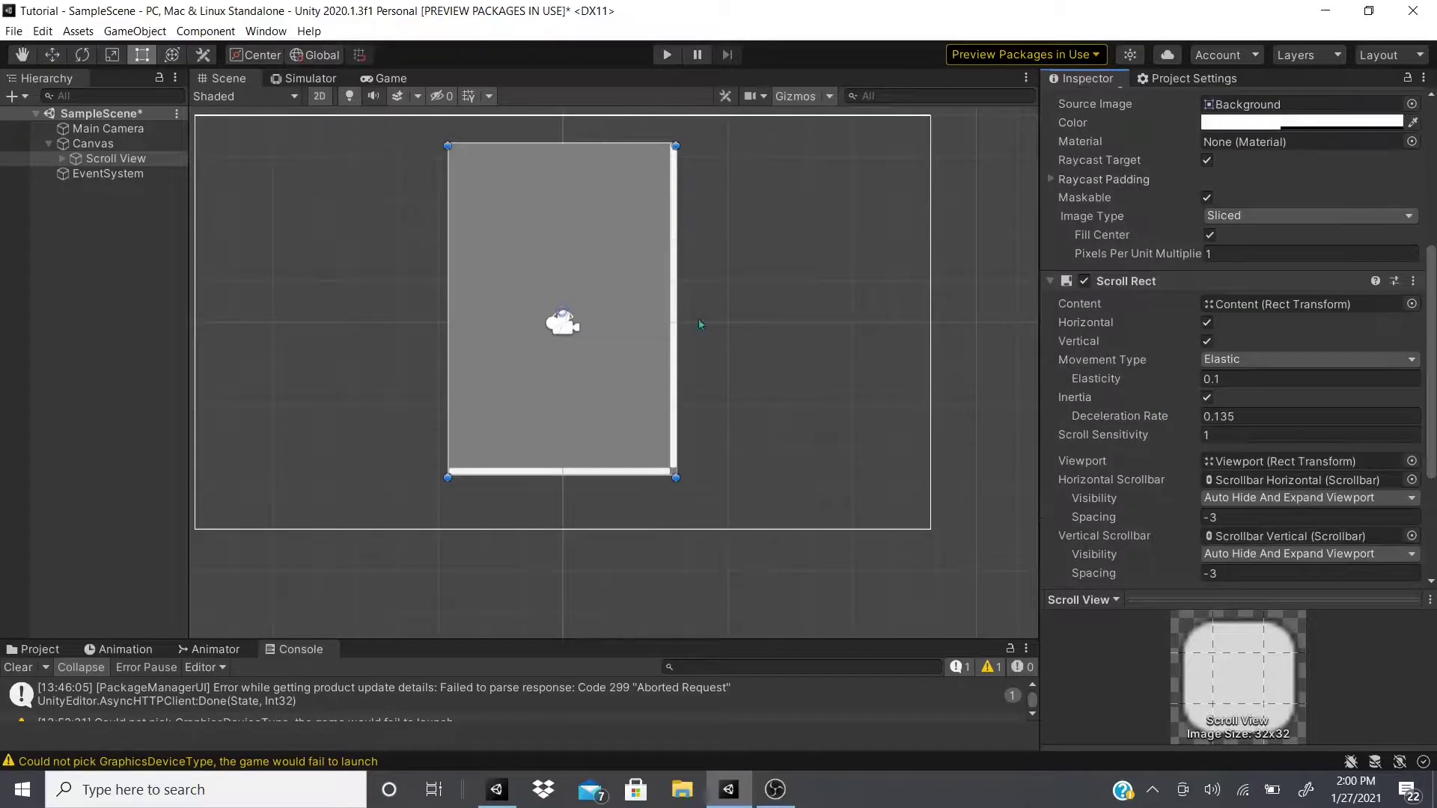
click(65, 160)
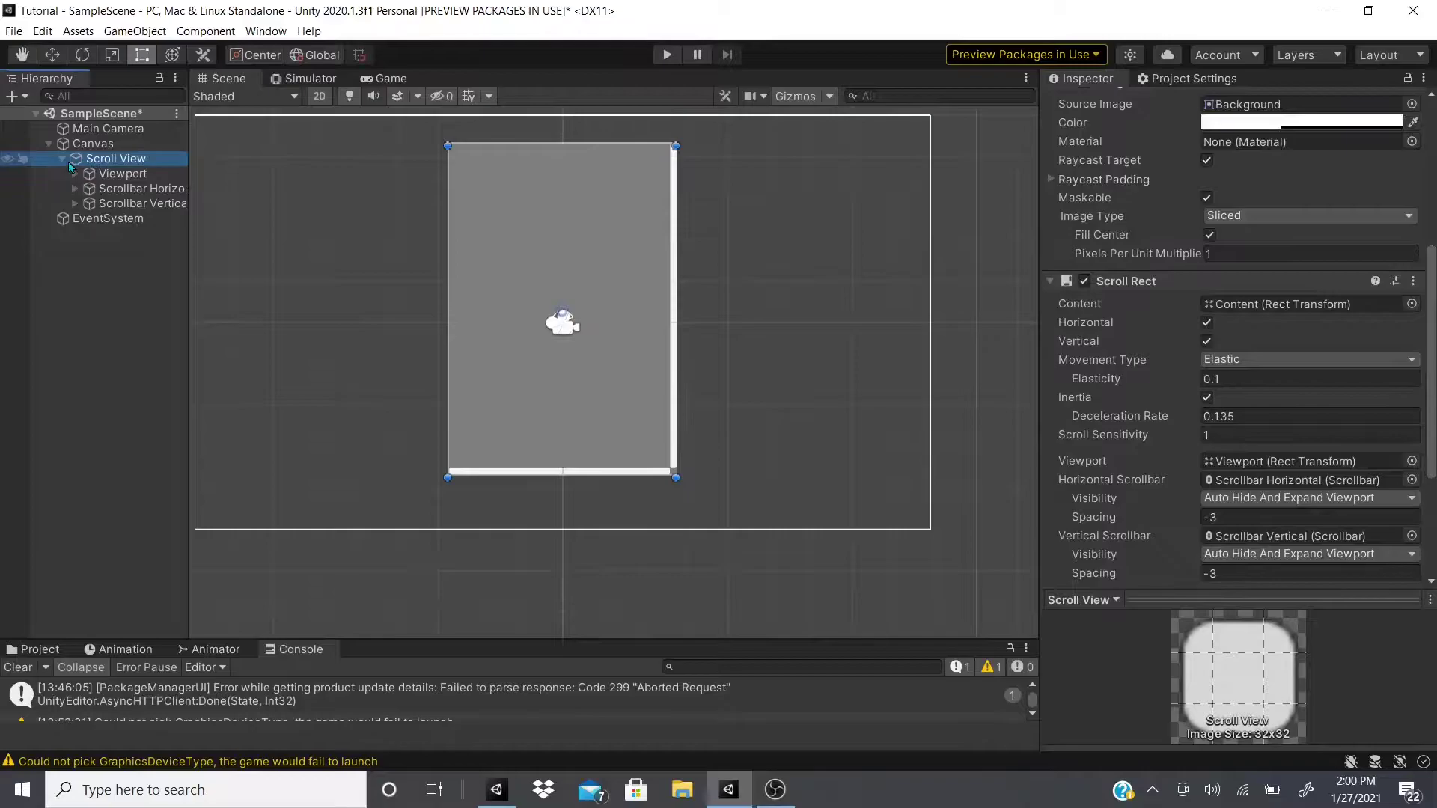
click(100, 178)
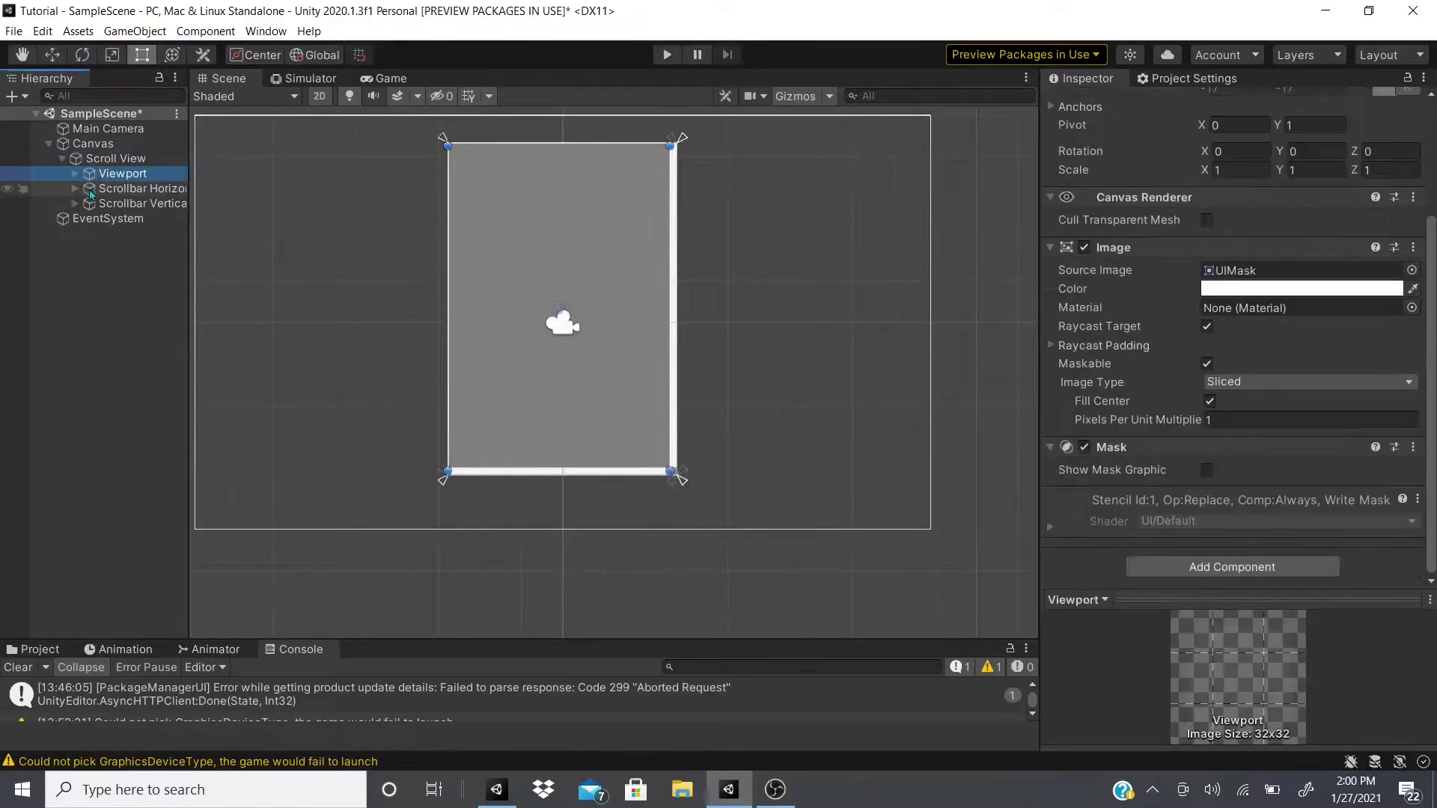
click(100, 191)
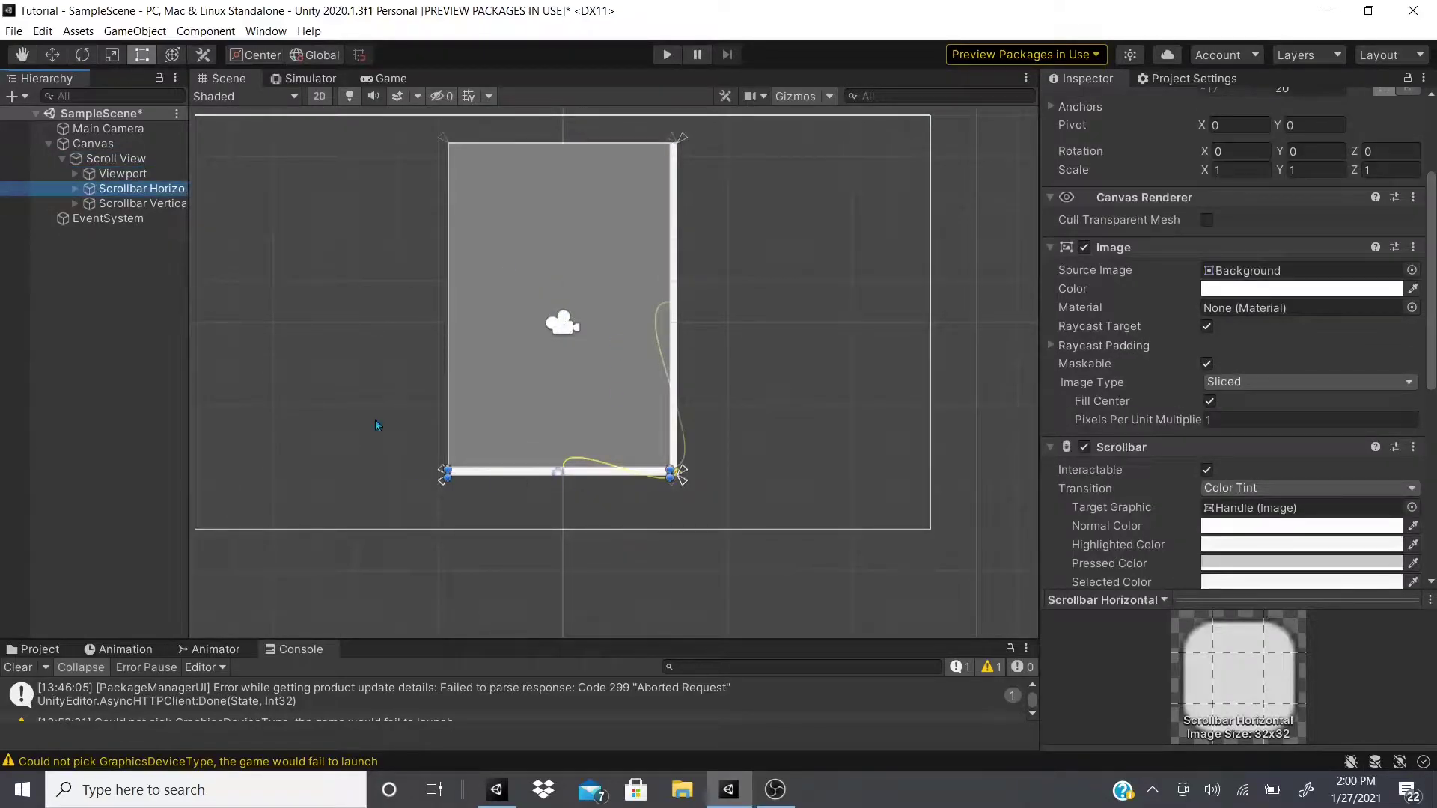
click(161, 208)
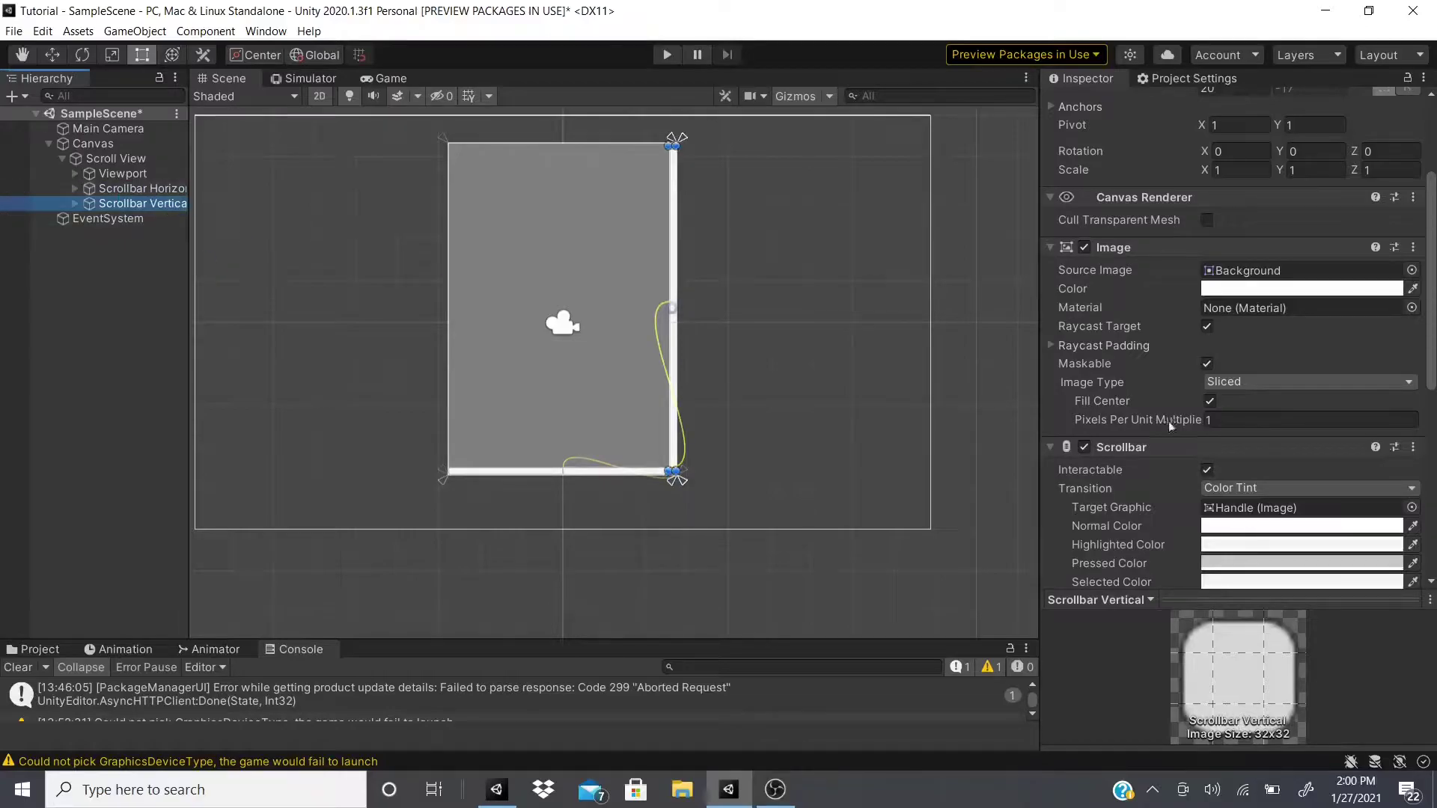
scroll(1145, 431, down, 3)
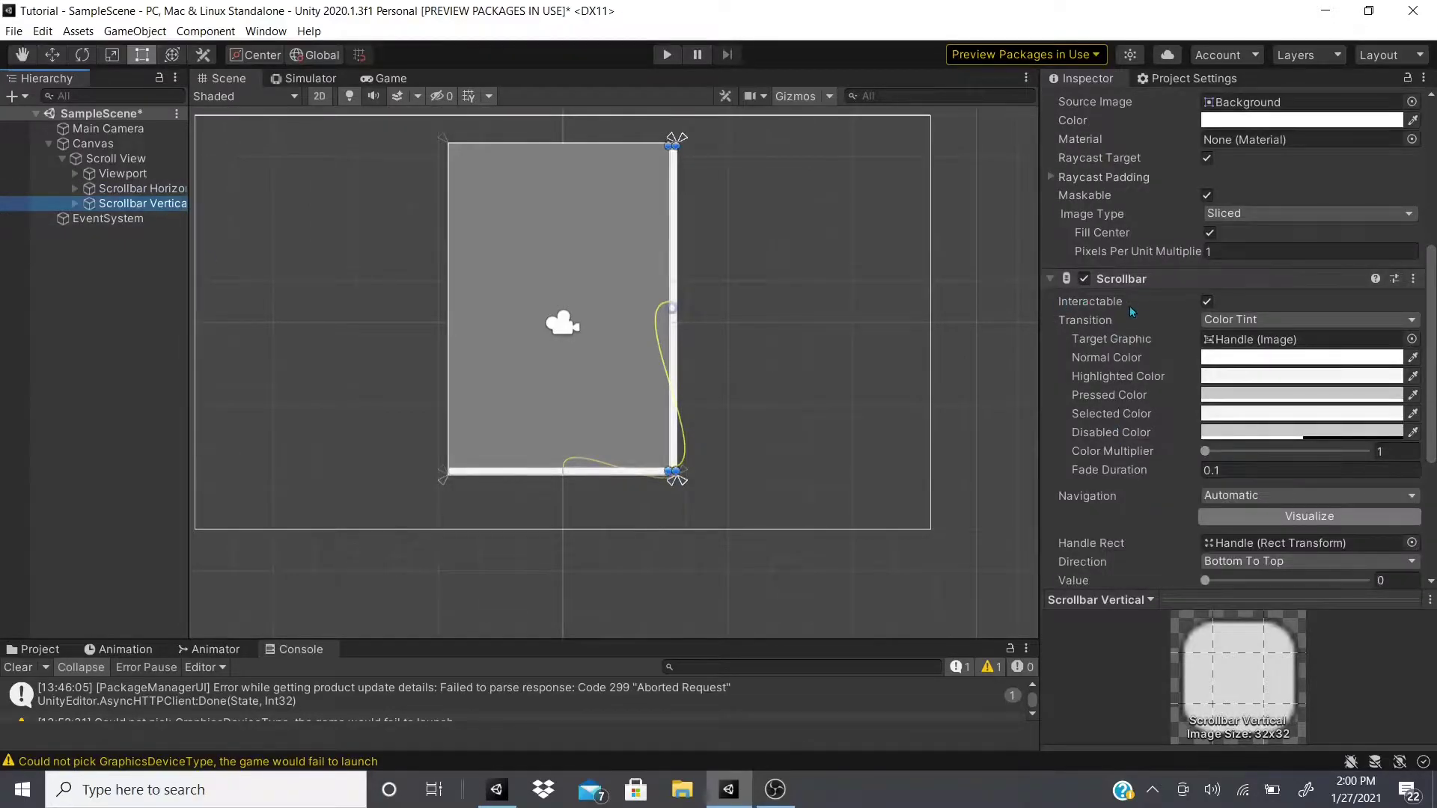
scroll(1318, 493, down, 3)
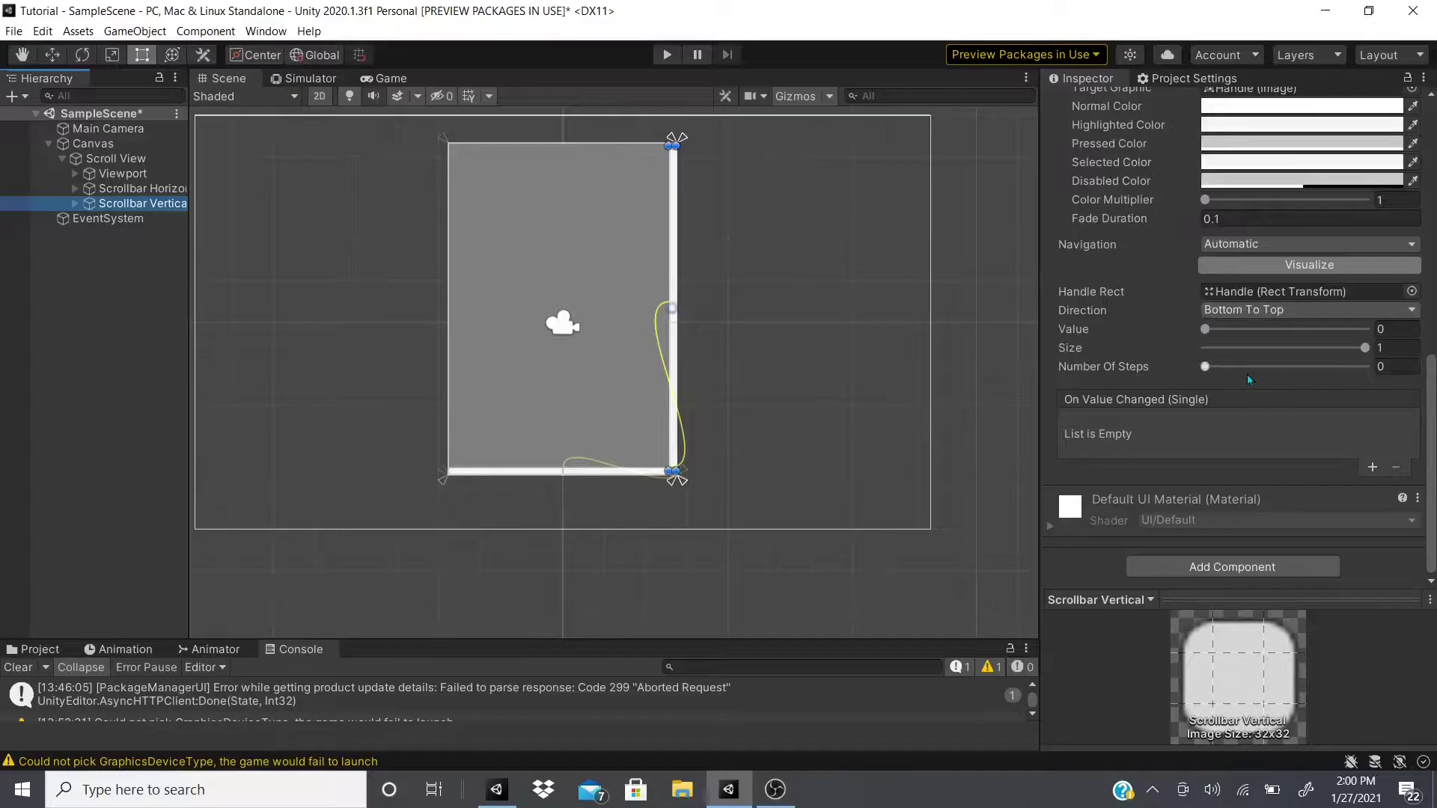
click(142, 190)
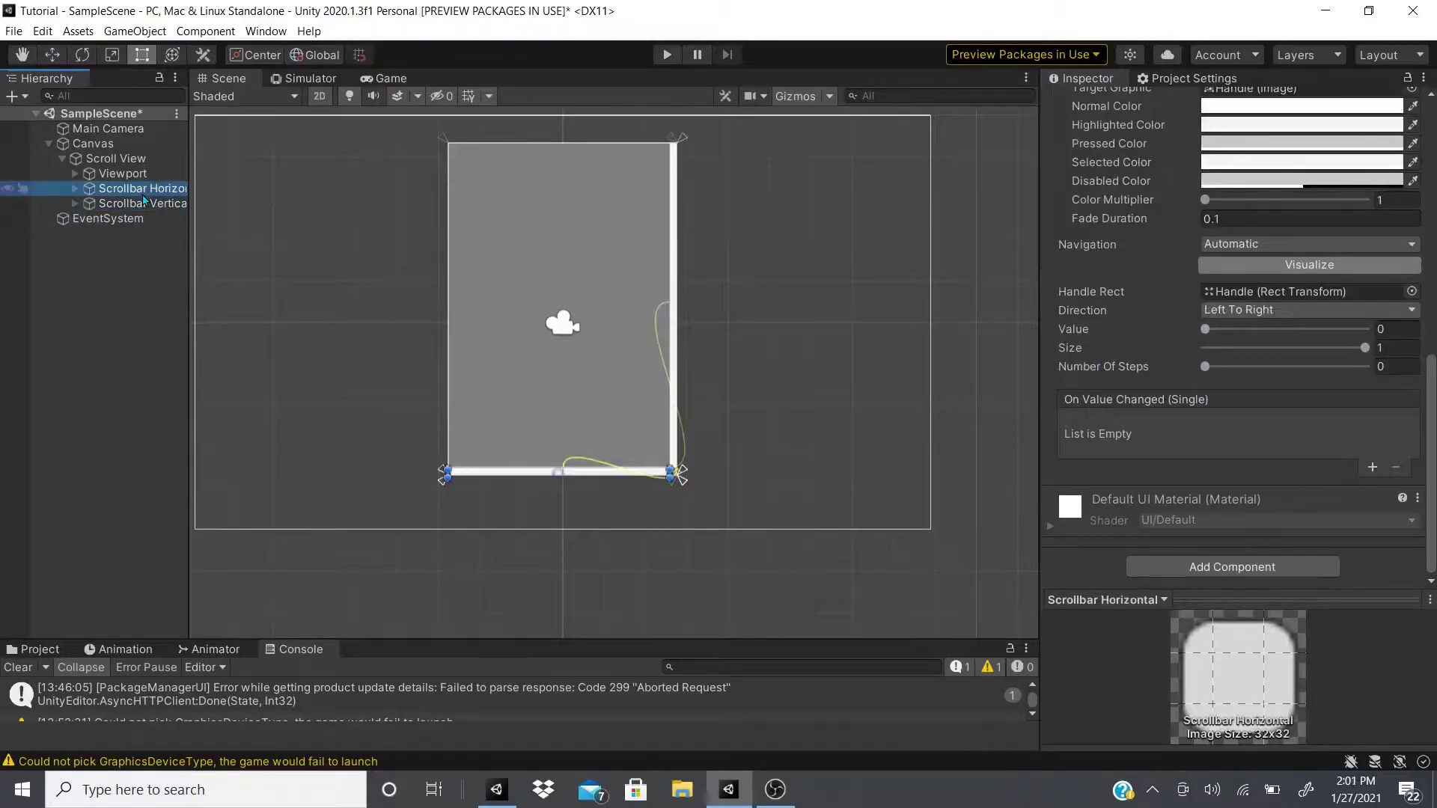
click(123, 173)
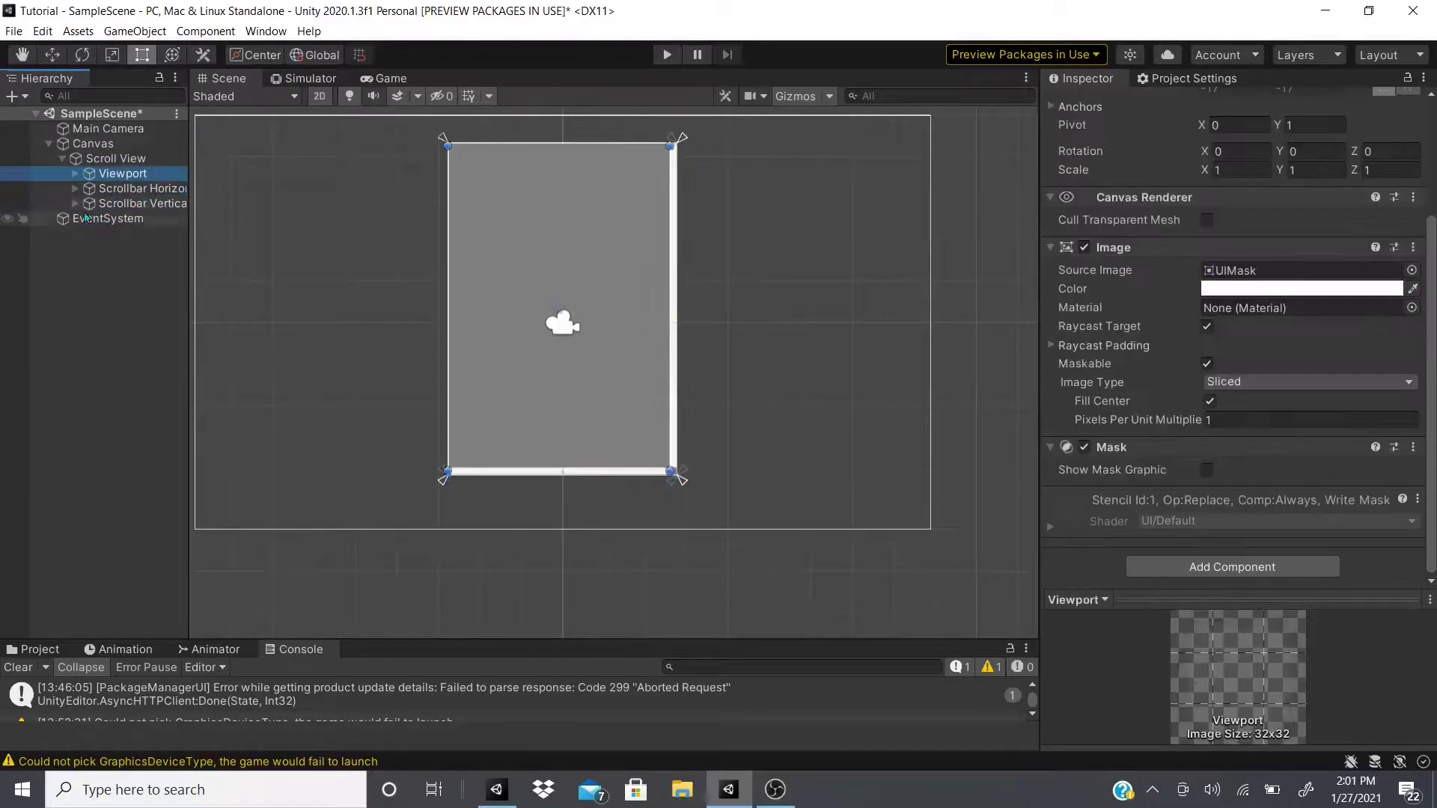
- Inspect the Sliding Area and Handle objects nested inside the vertical and horizontal scrollbars
click(75, 203)
click(90, 223)
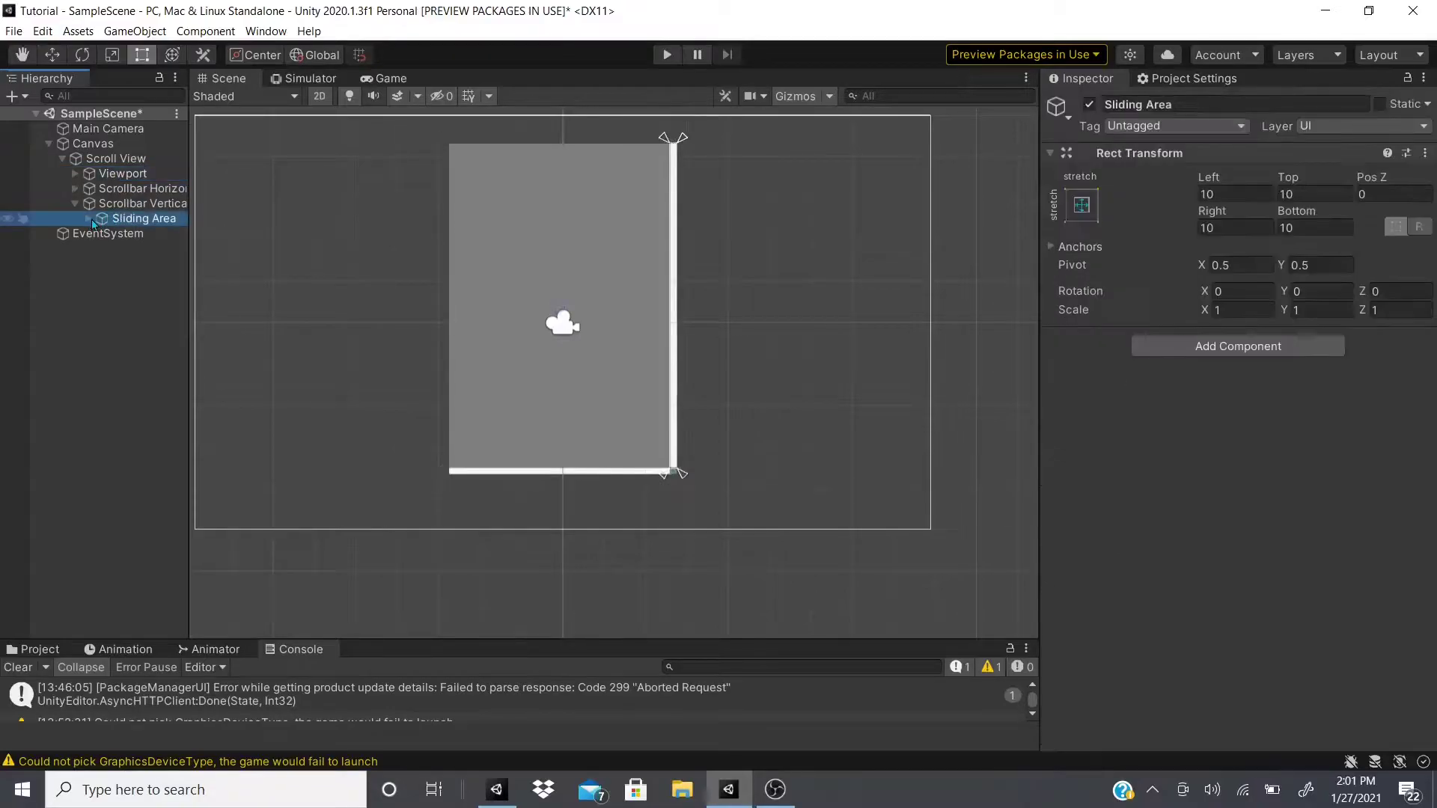
click(87, 218)
click(118, 236)
click(75, 203)
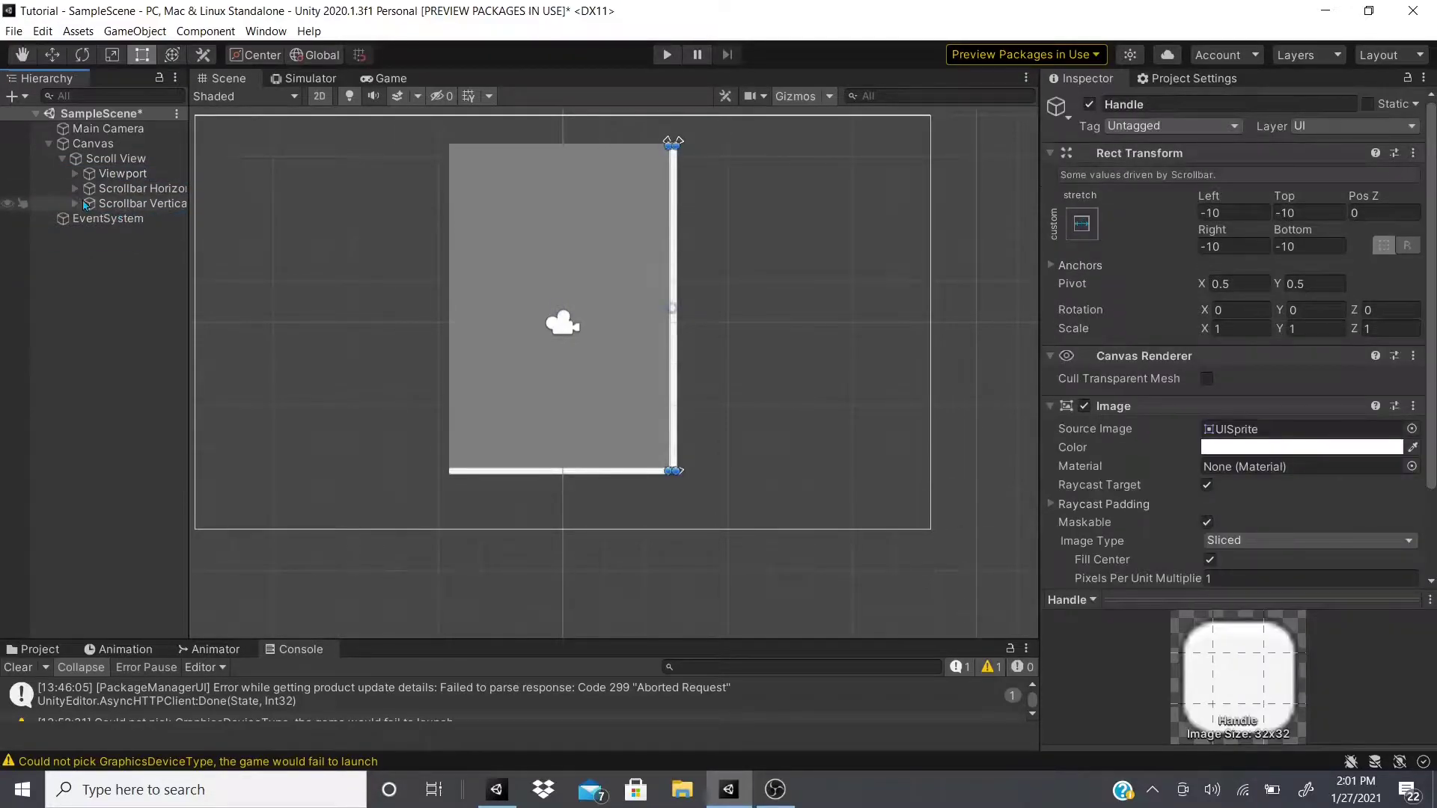
click(74, 188)
click(89, 203)
click(98, 207)
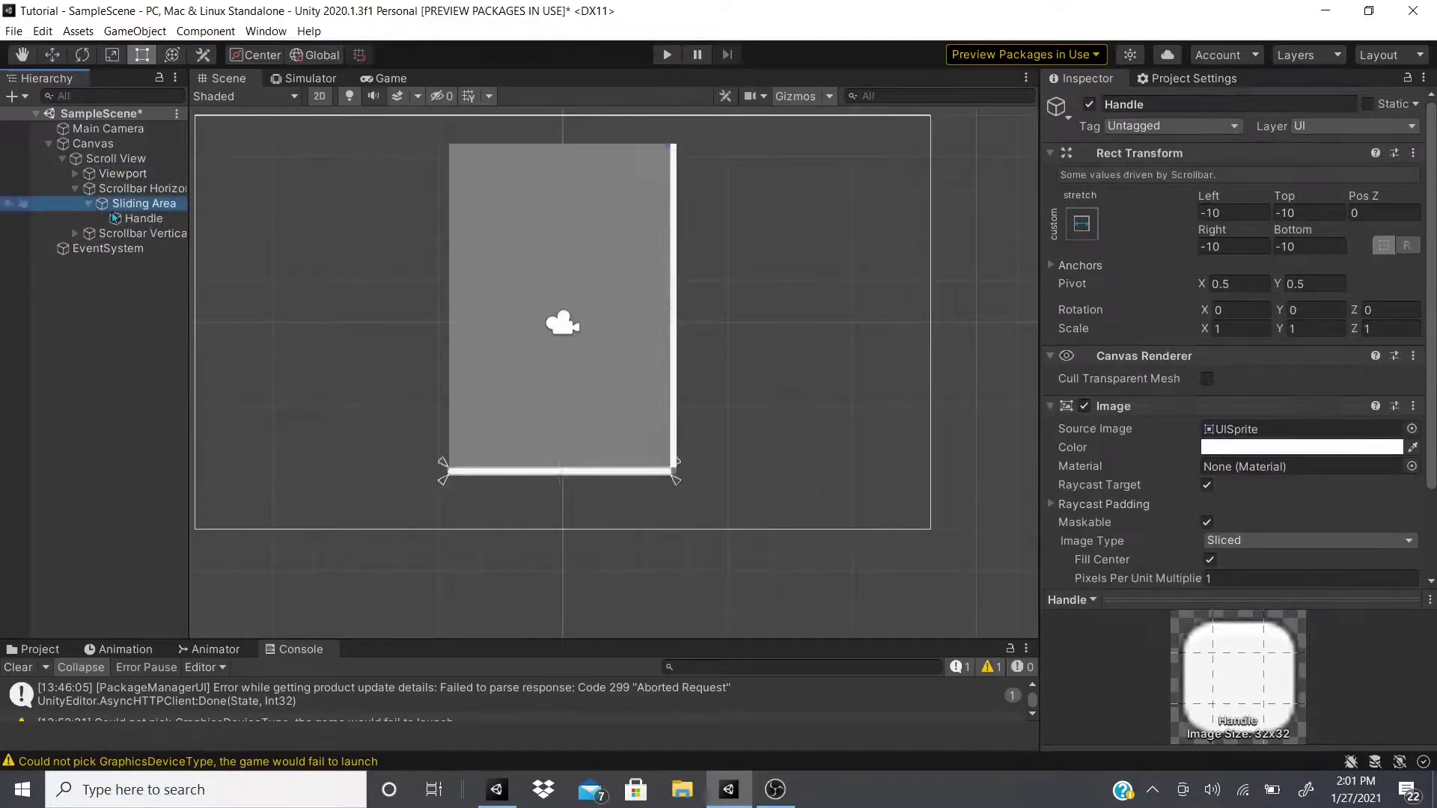
click(88, 204)
right_click(77, 145)
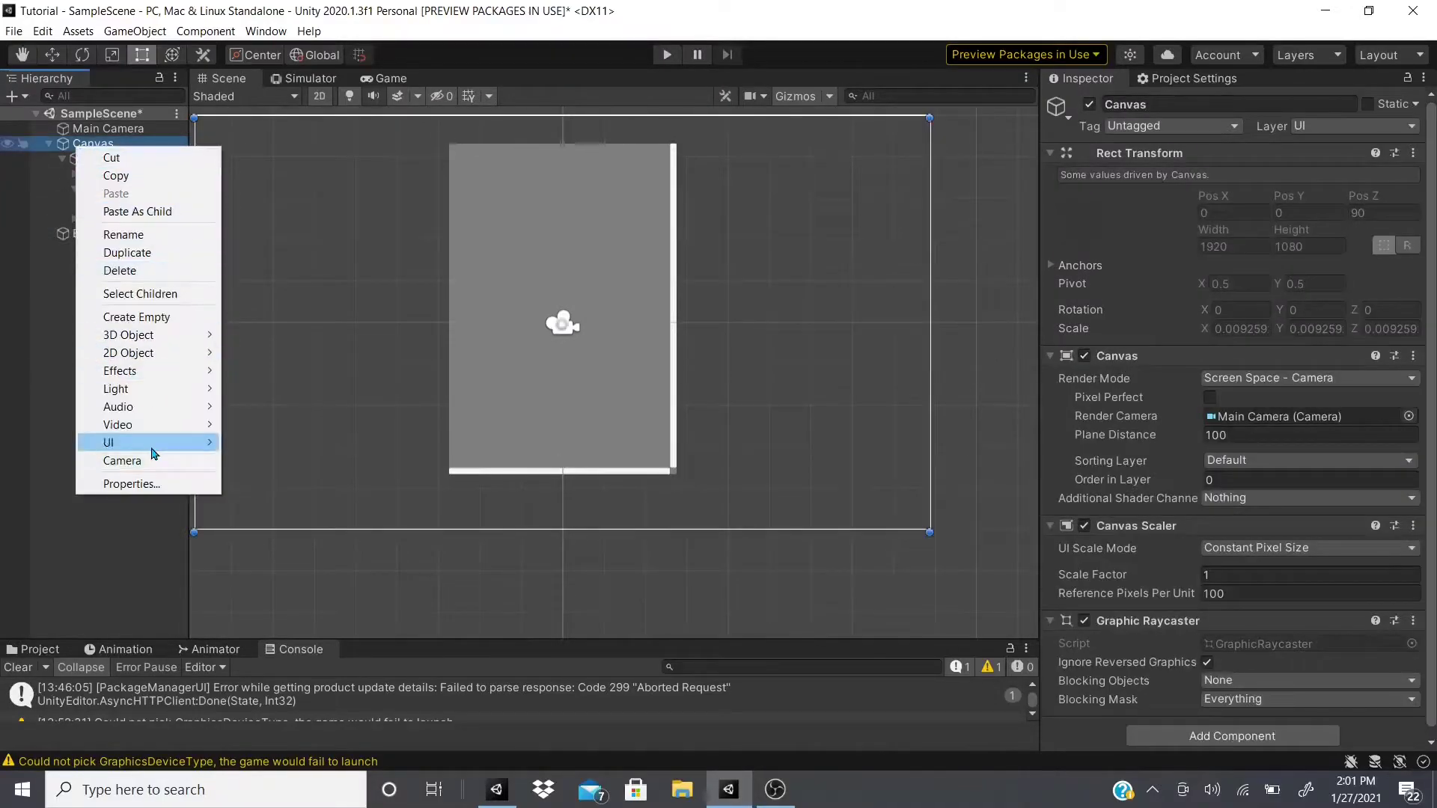
mouse_move(153, 443)
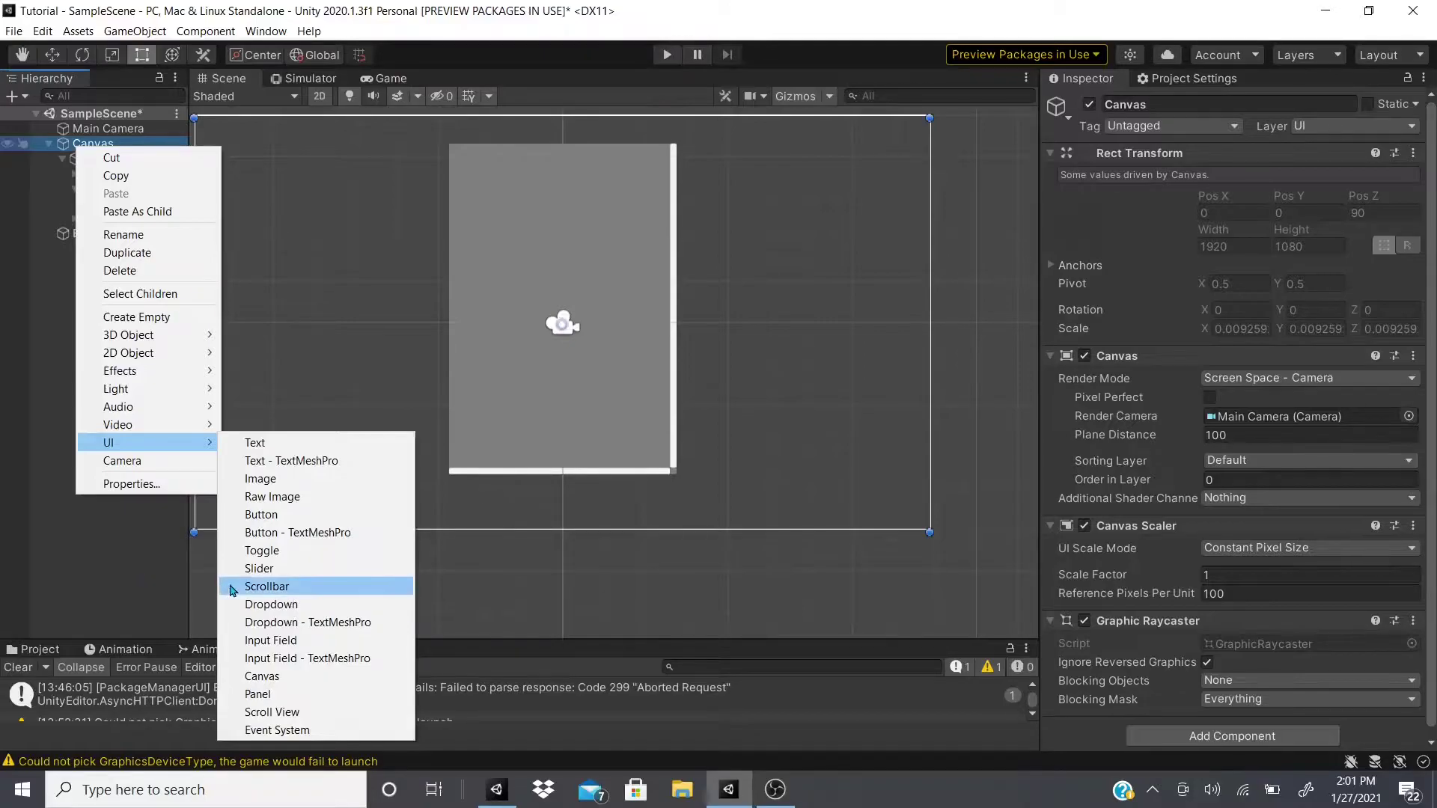
click(270, 712)
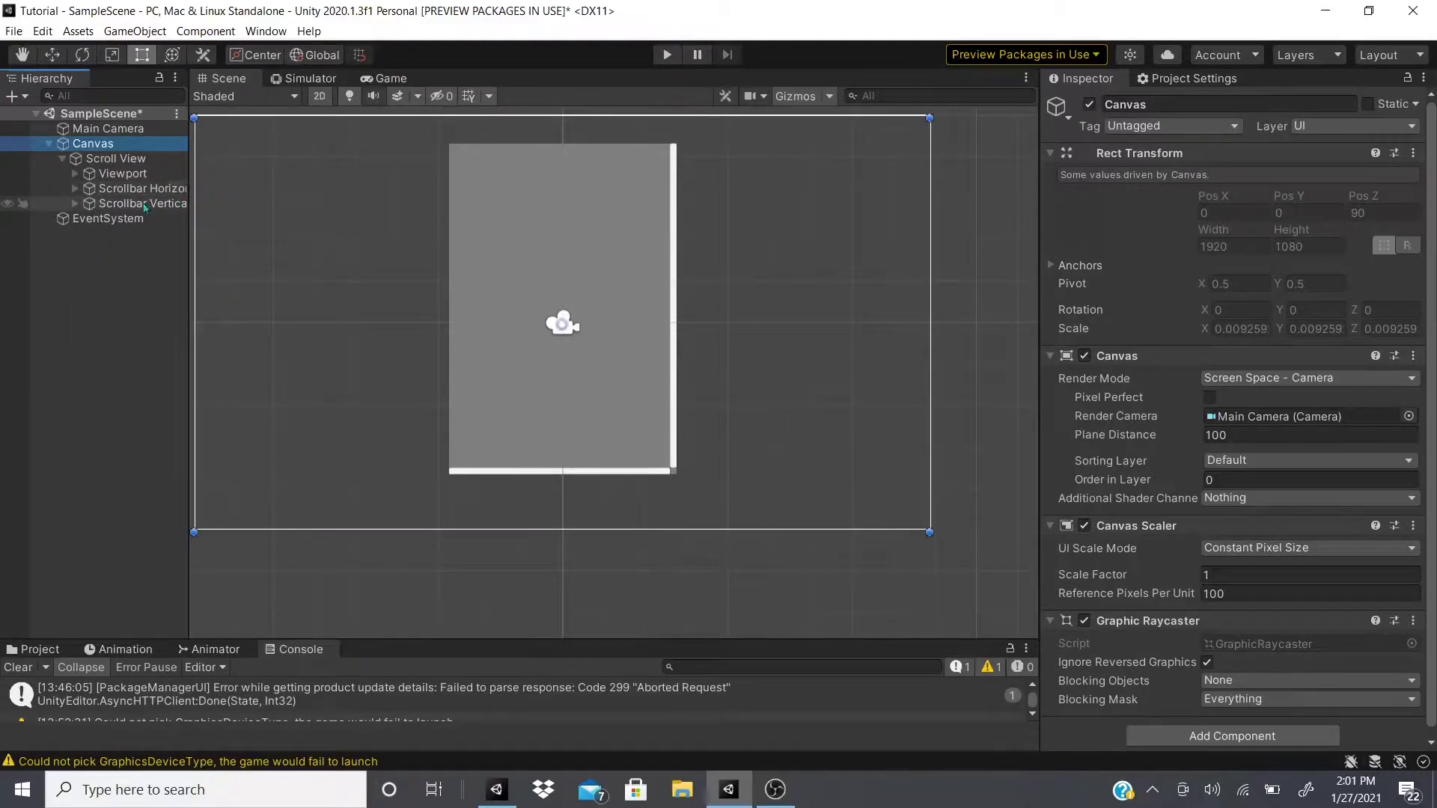
- Expand the Scroll View's Viewport and select its Content object
click(108, 176)
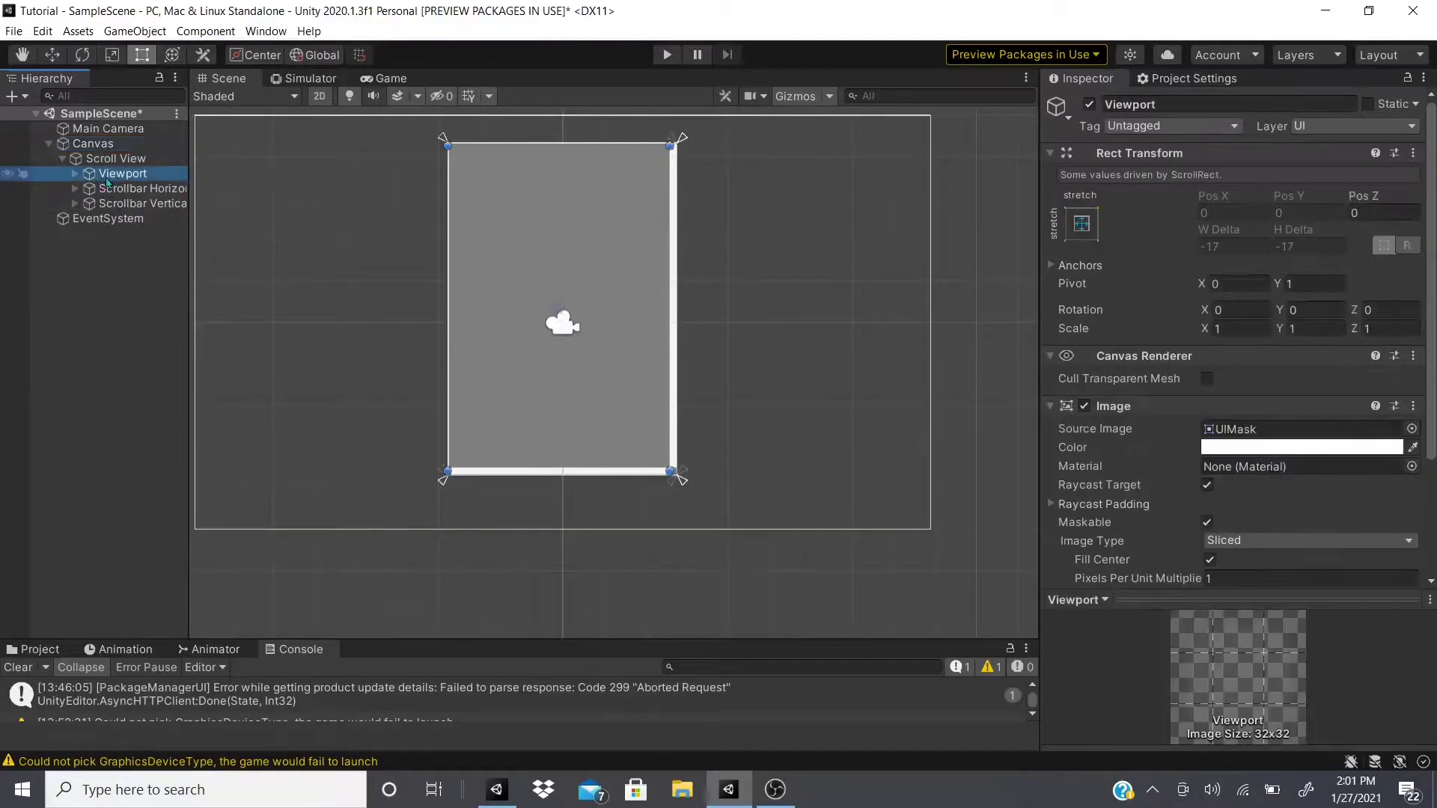
click(75, 173)
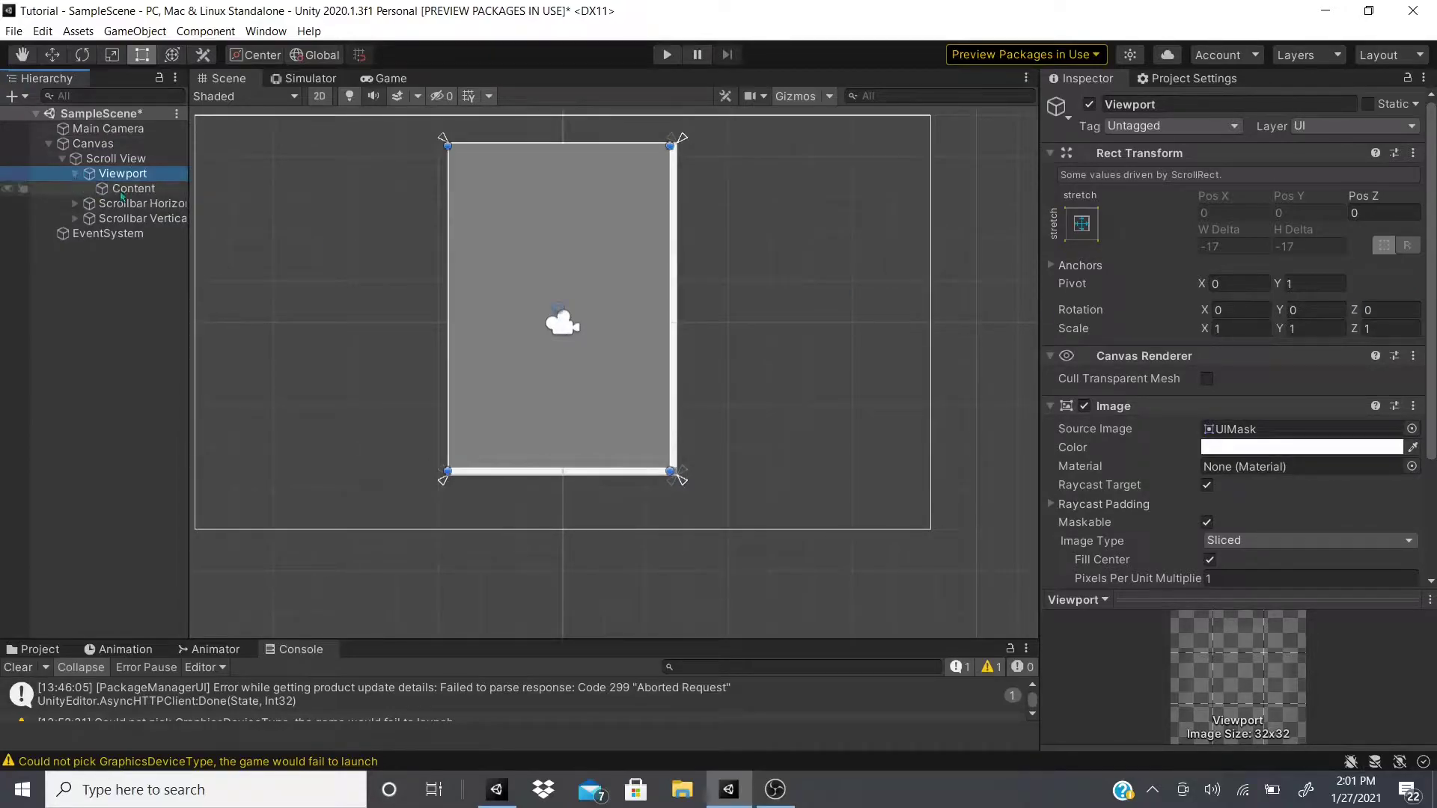
click(146, 190)
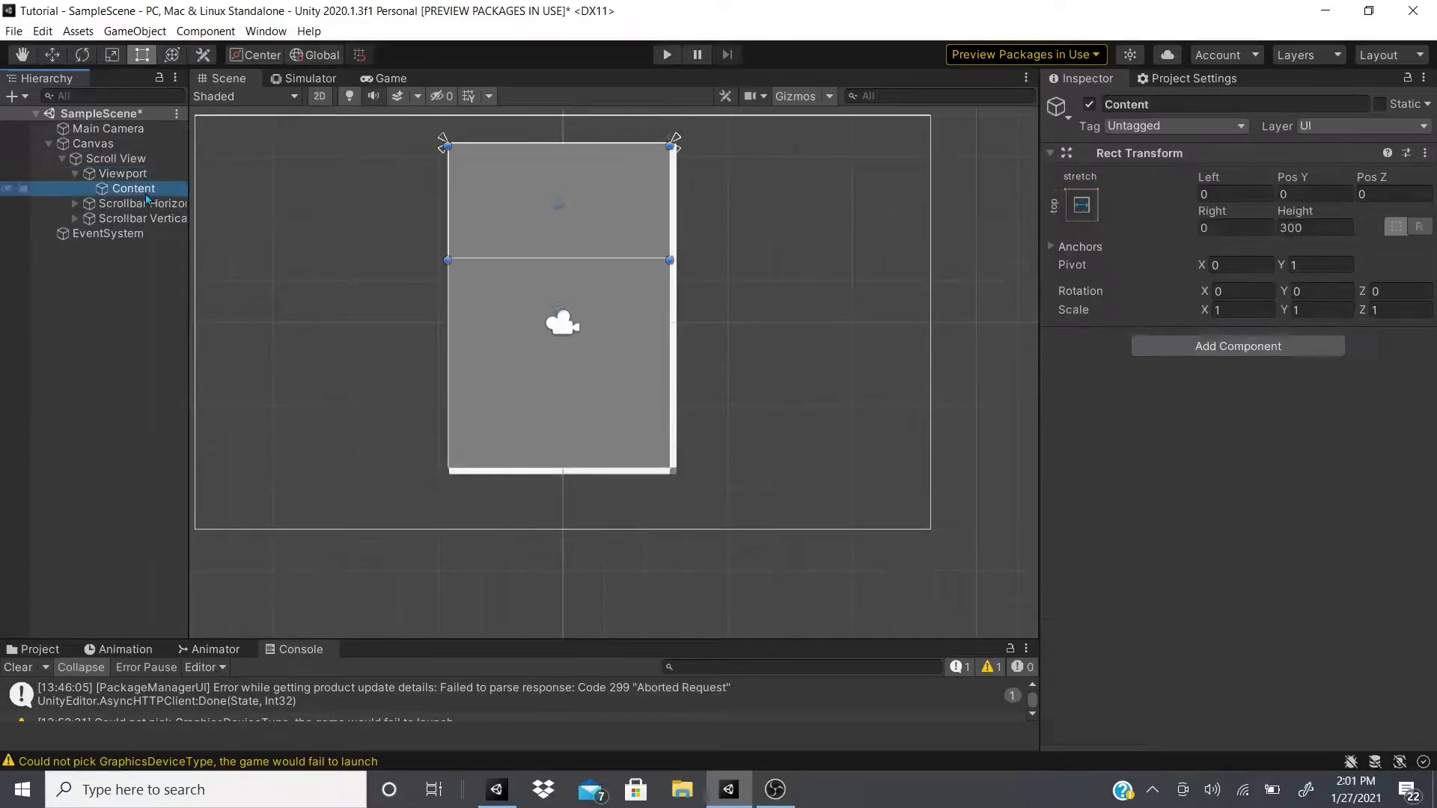
right_click(107, 189)
key(Escape)
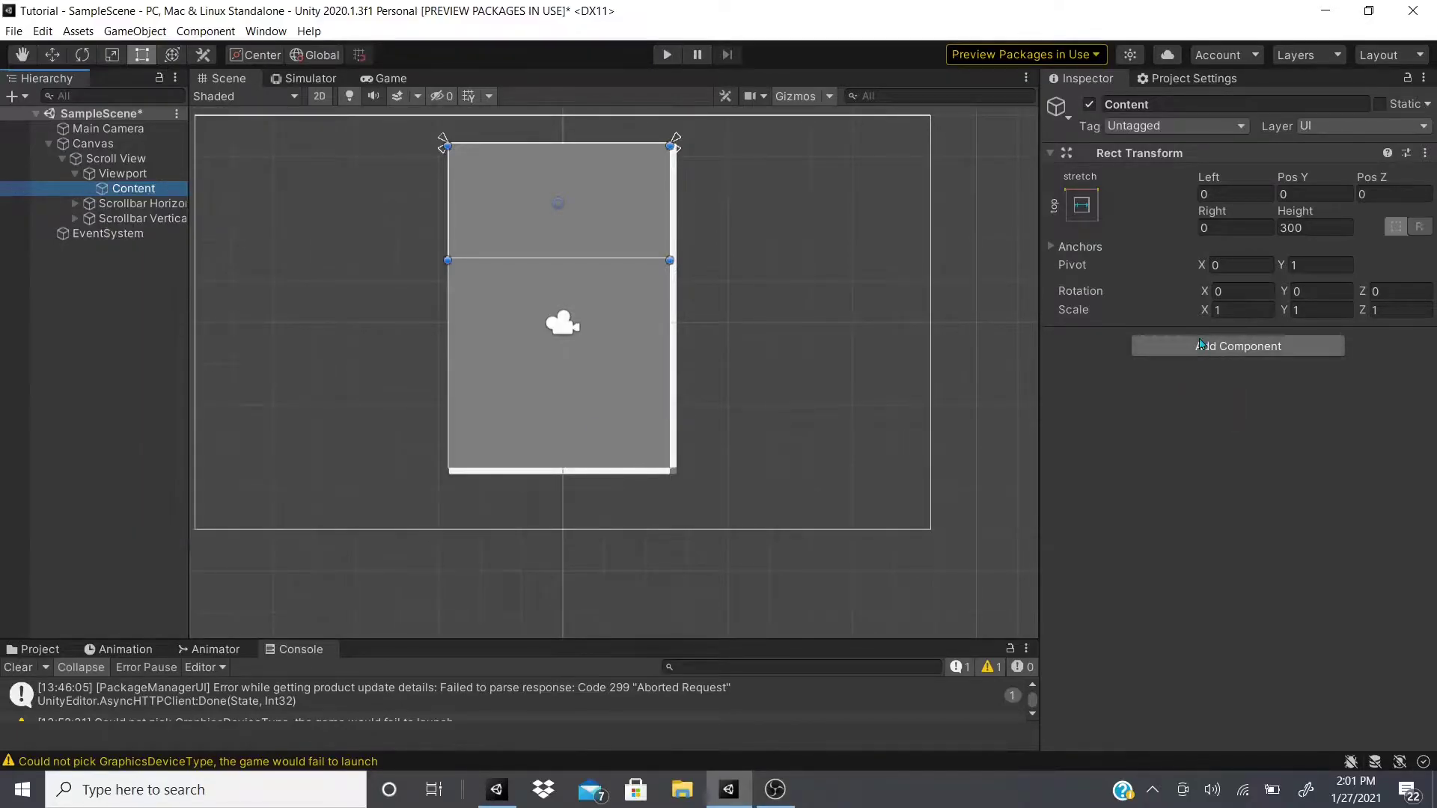
- Add a Text component to the Content object
click(1206, 346)
text(text)
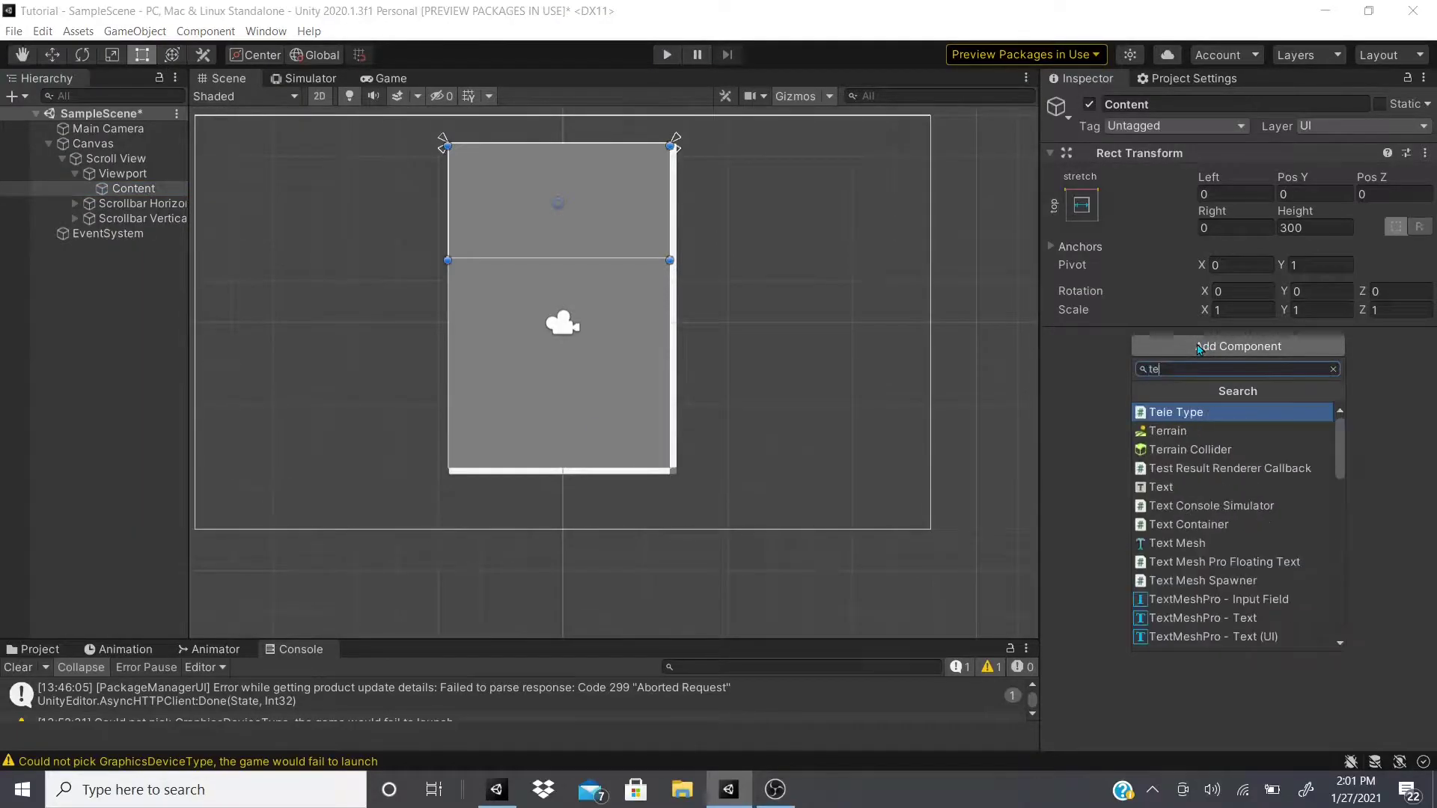
key(Return)
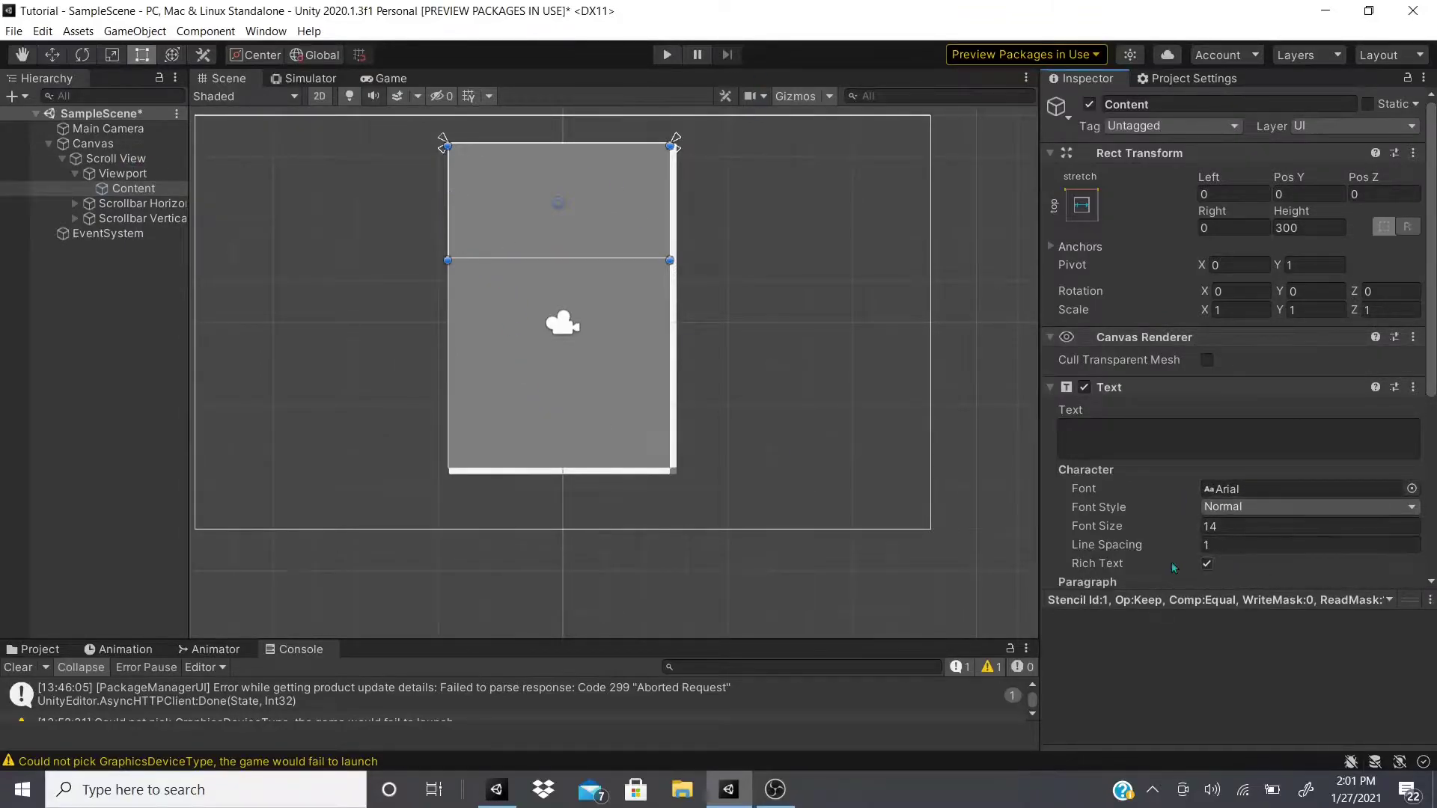
- Set the Content's Text to "Hi EveryOne Again" with a font size of 104
drag(1110, 526, 1230, 554)
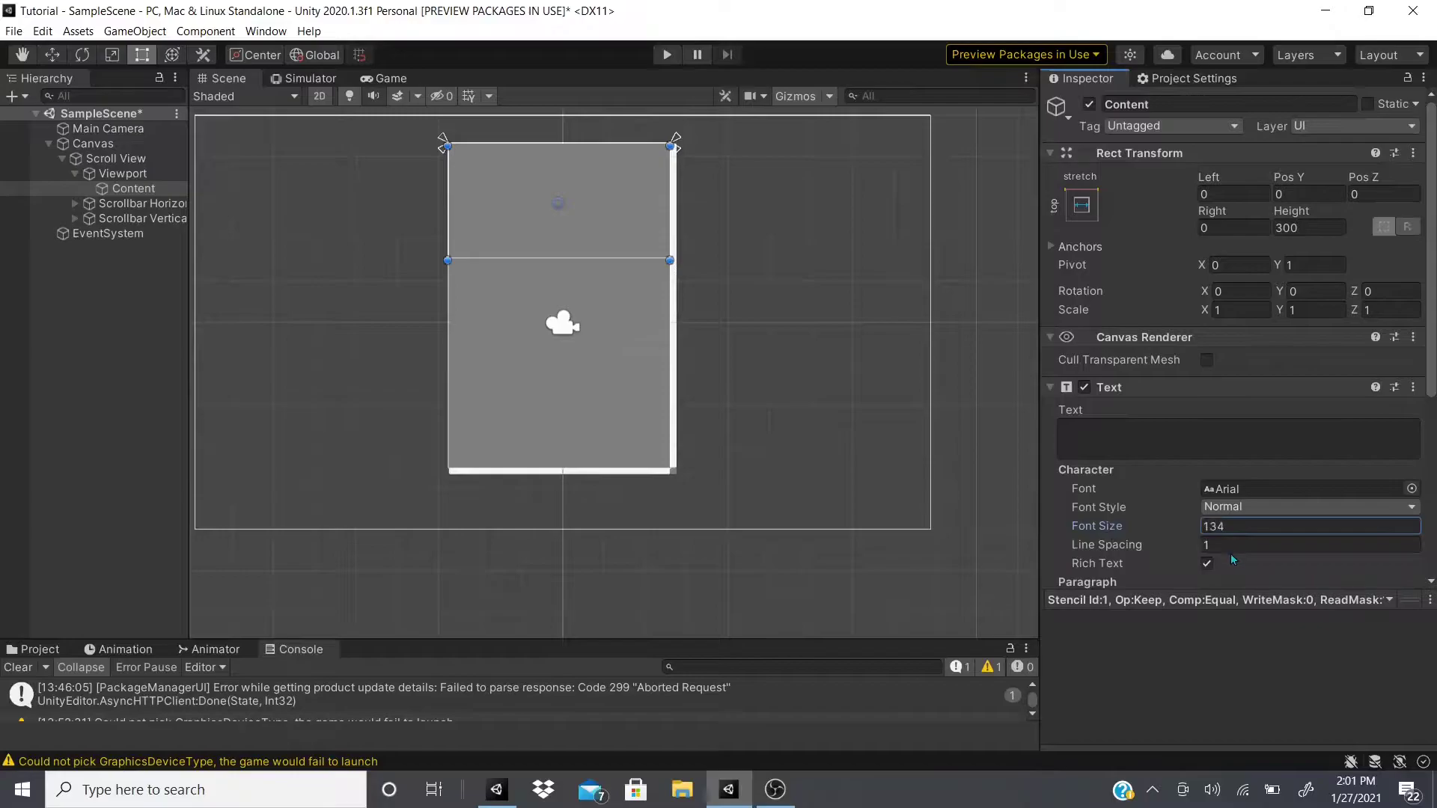
click(1198, 441)
text(f)
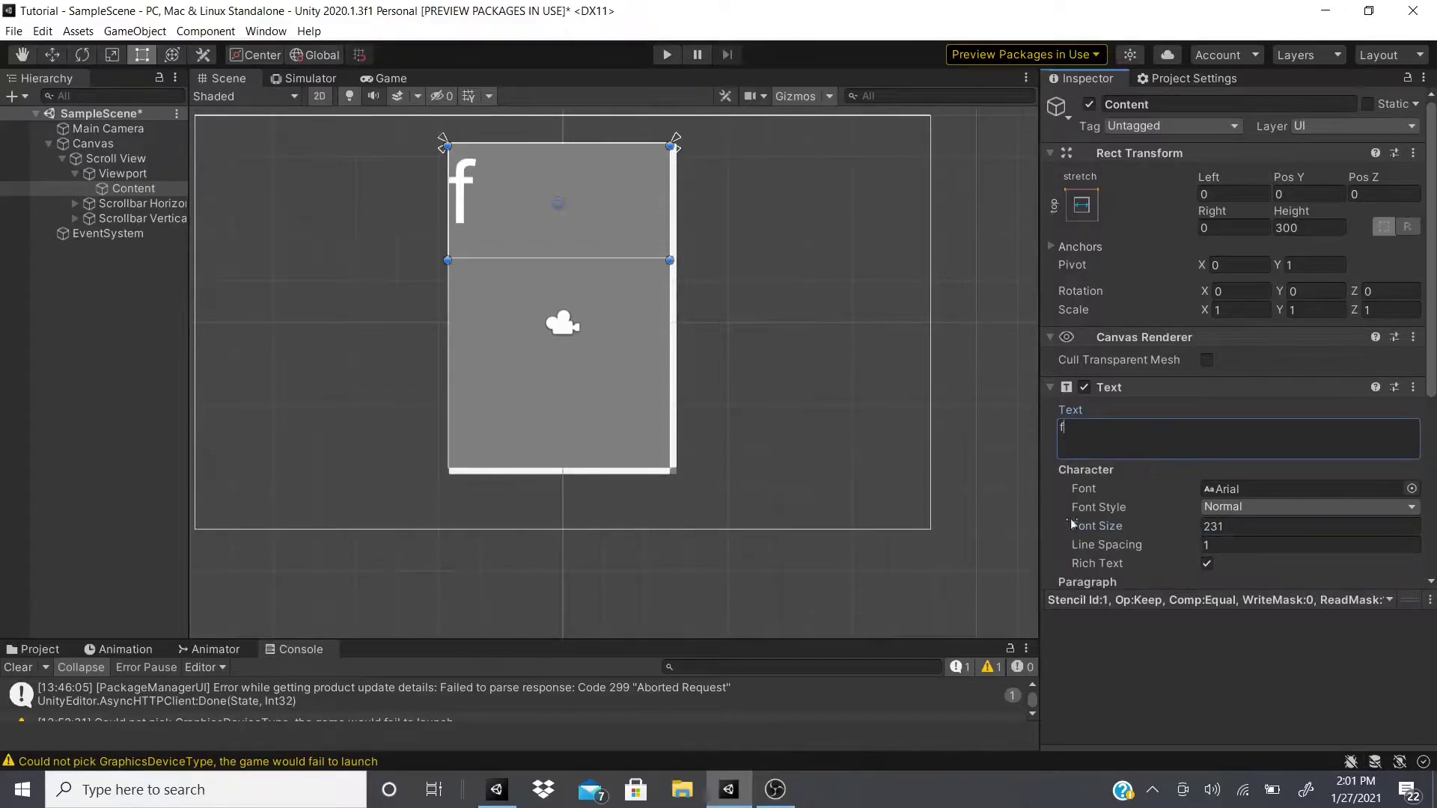
drag(1078, 527, 975, 552)
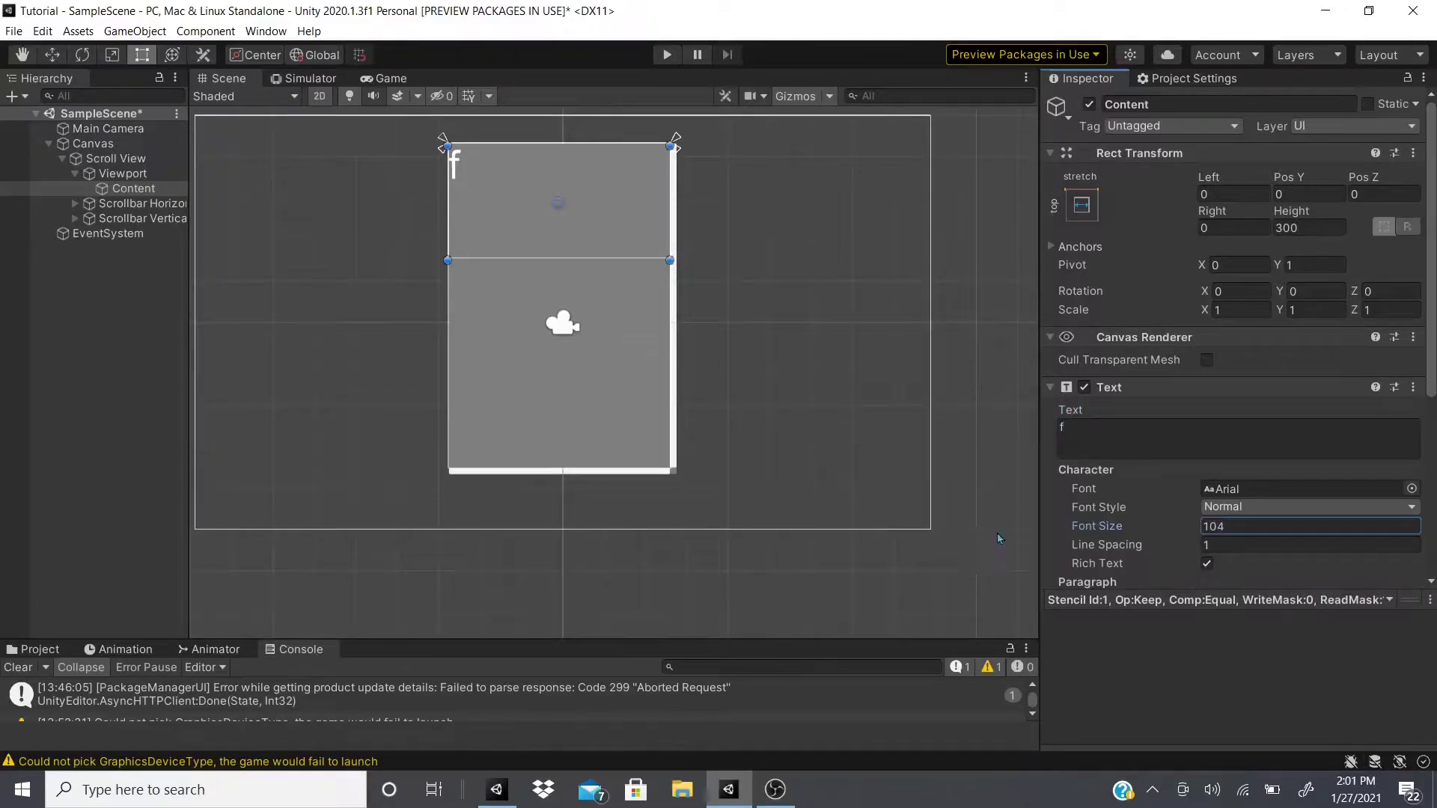
click(1134, 442)
text(Hi Eve)
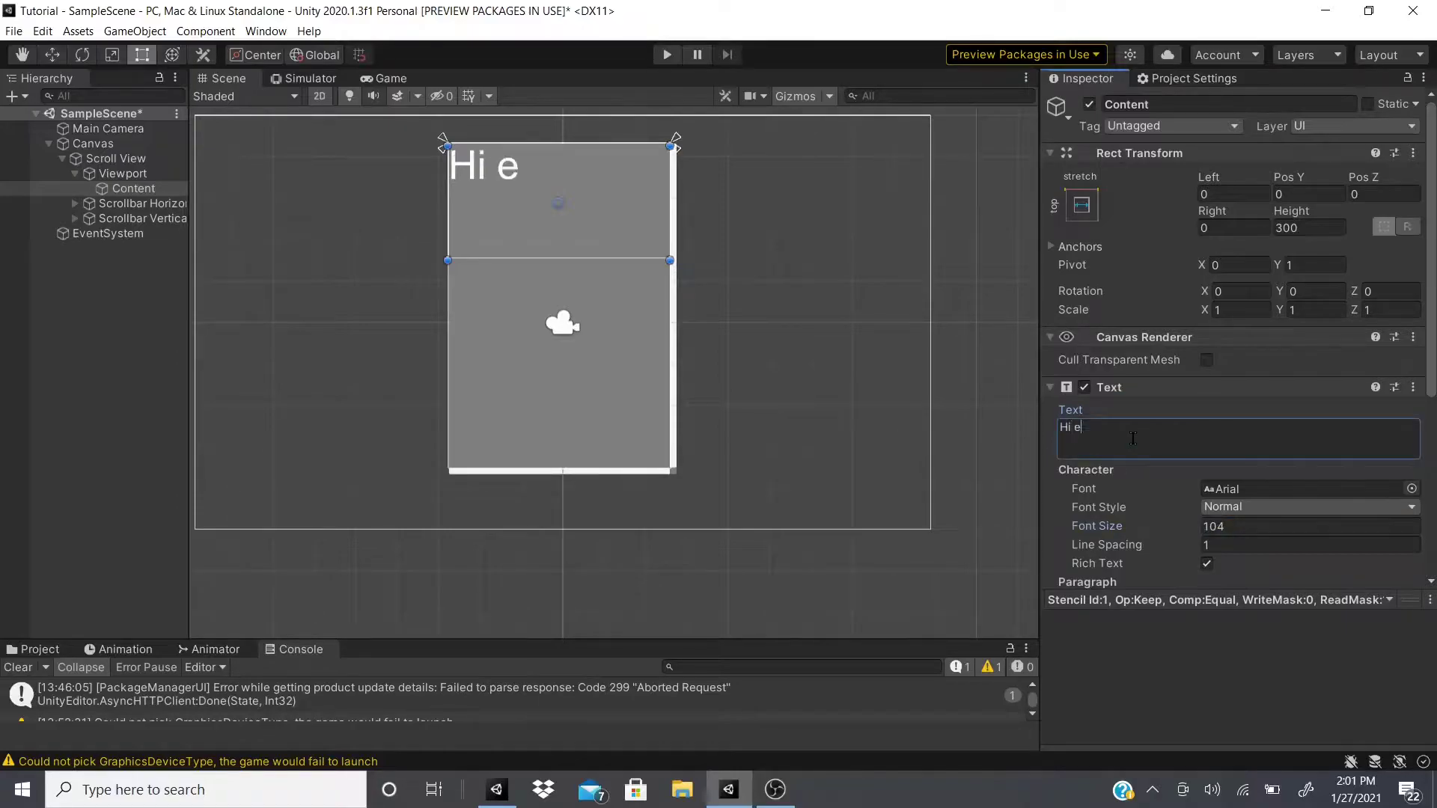
key(BackSpace)
text(EveryOne Again)
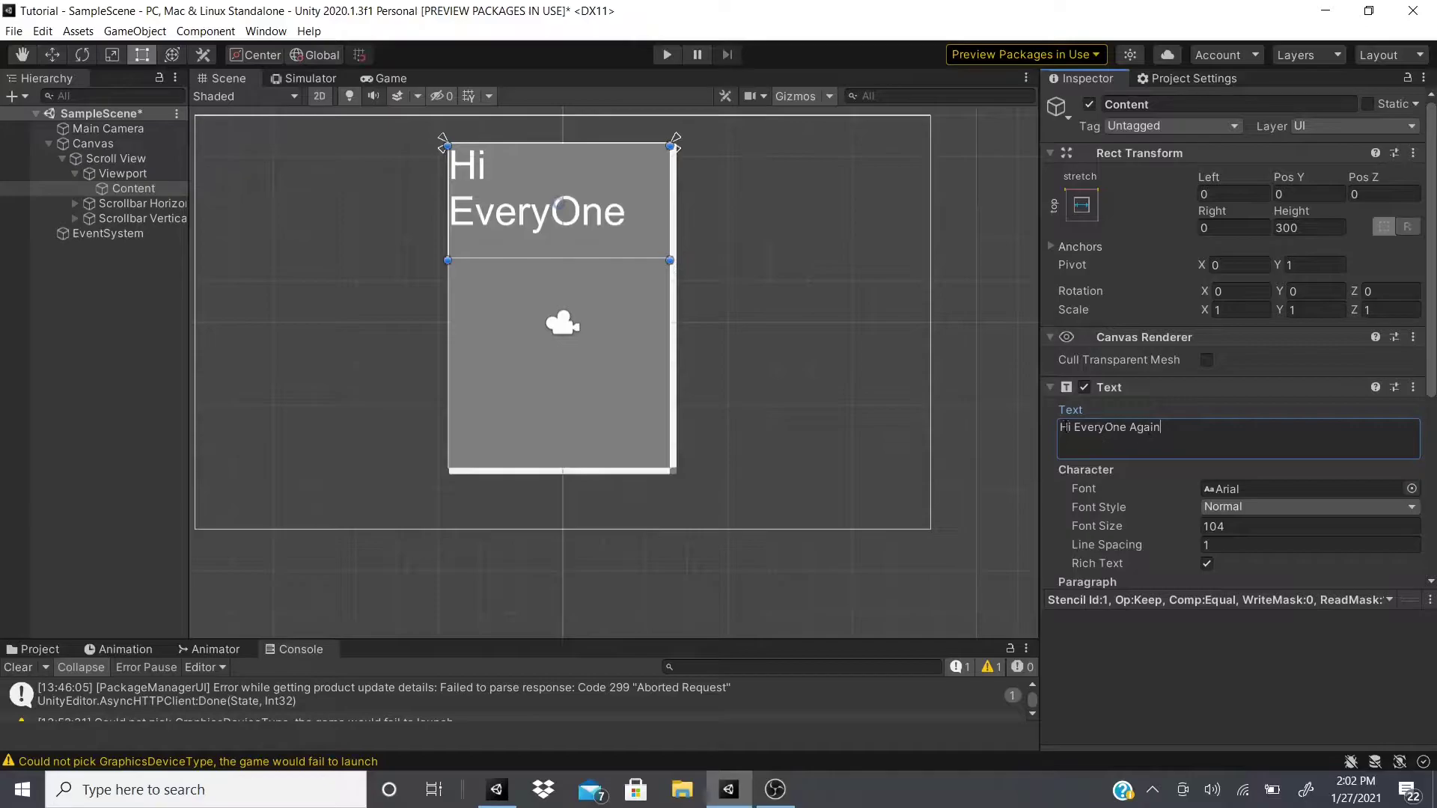
- Stretch the Content's lower edge down to a height of about 685 and briefly run the scene
click(598, 259)
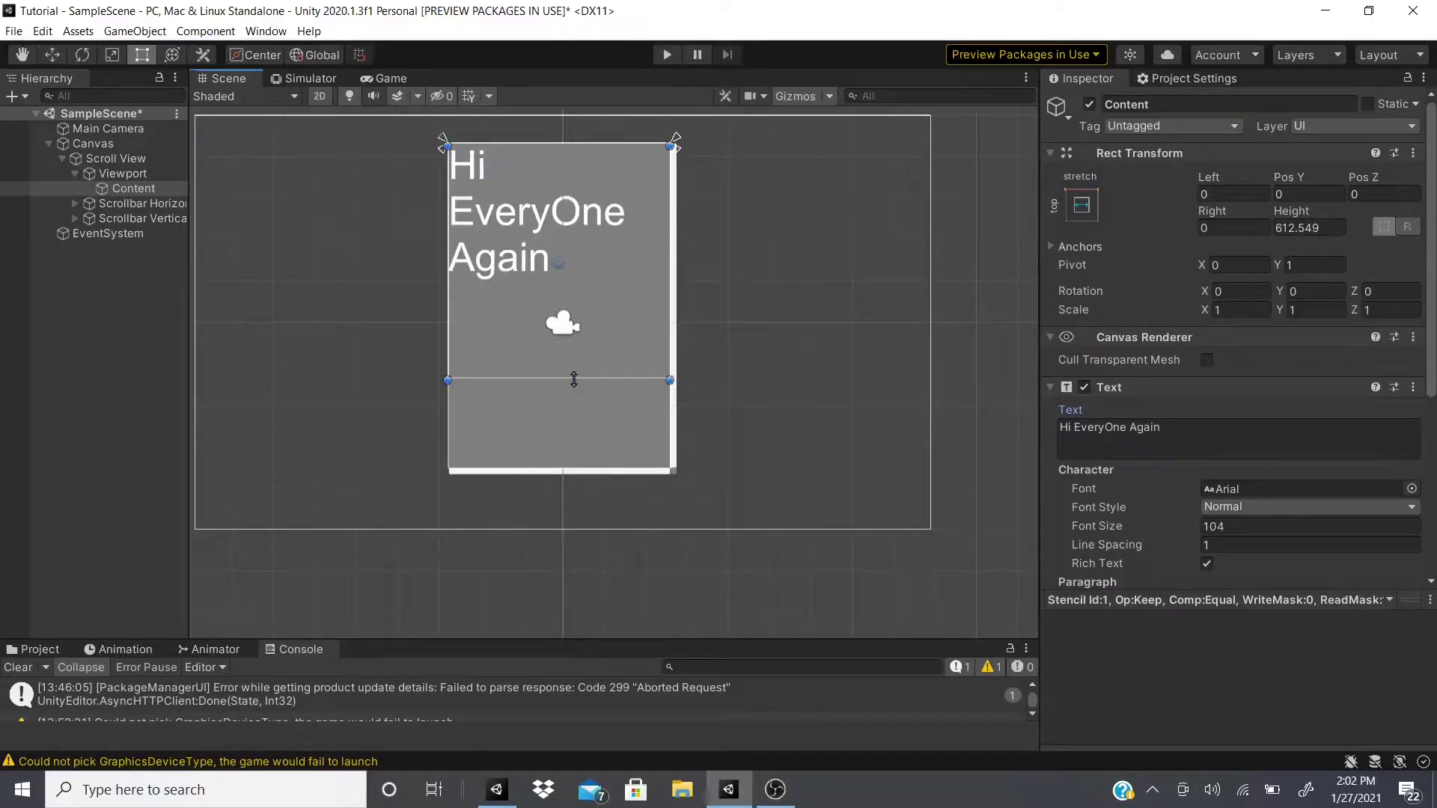
drag(576, 388, 546, 406)
click(666, 56)
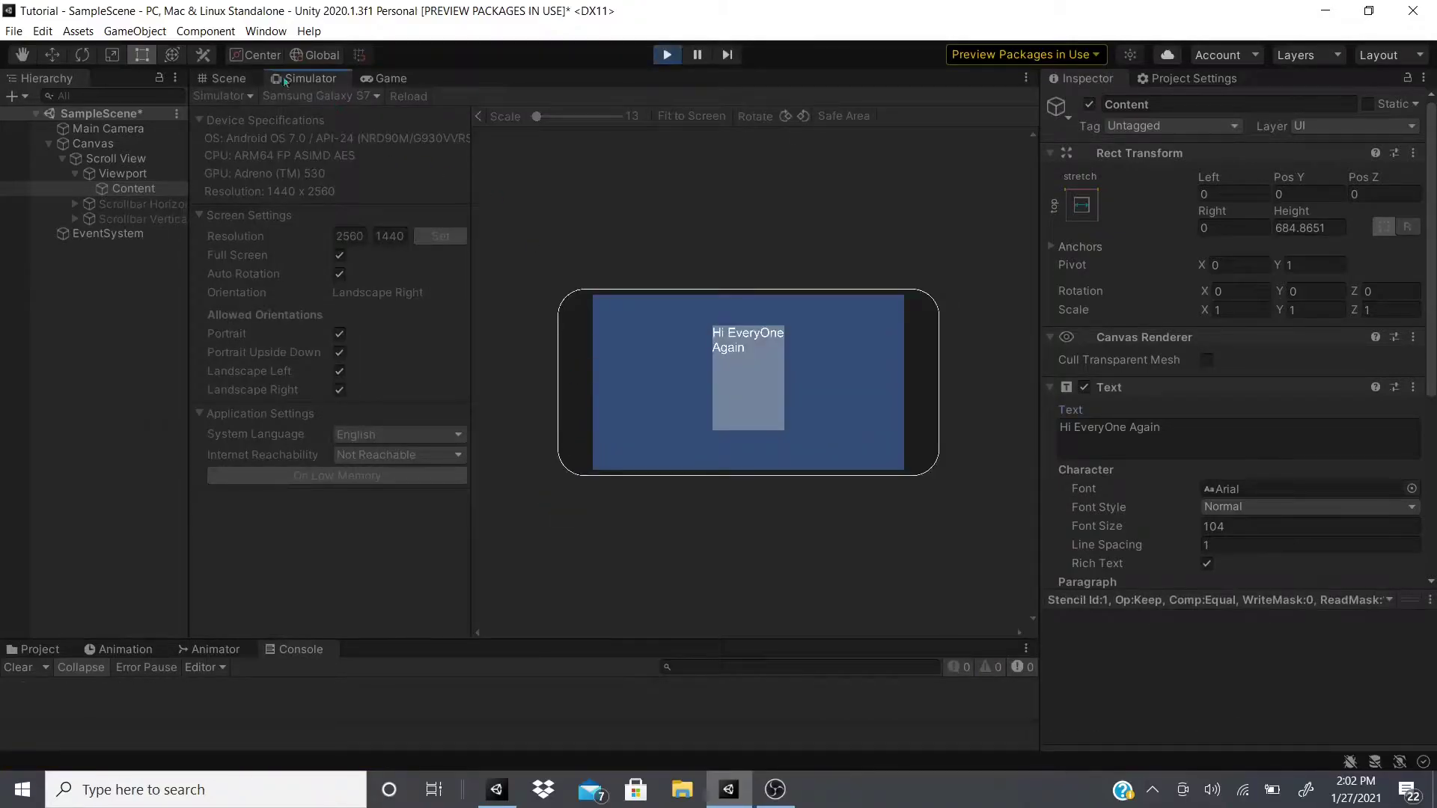
click(666, 56)
- Close the Simulator view and show the Game view in the maximized editor window
click(304, 79)
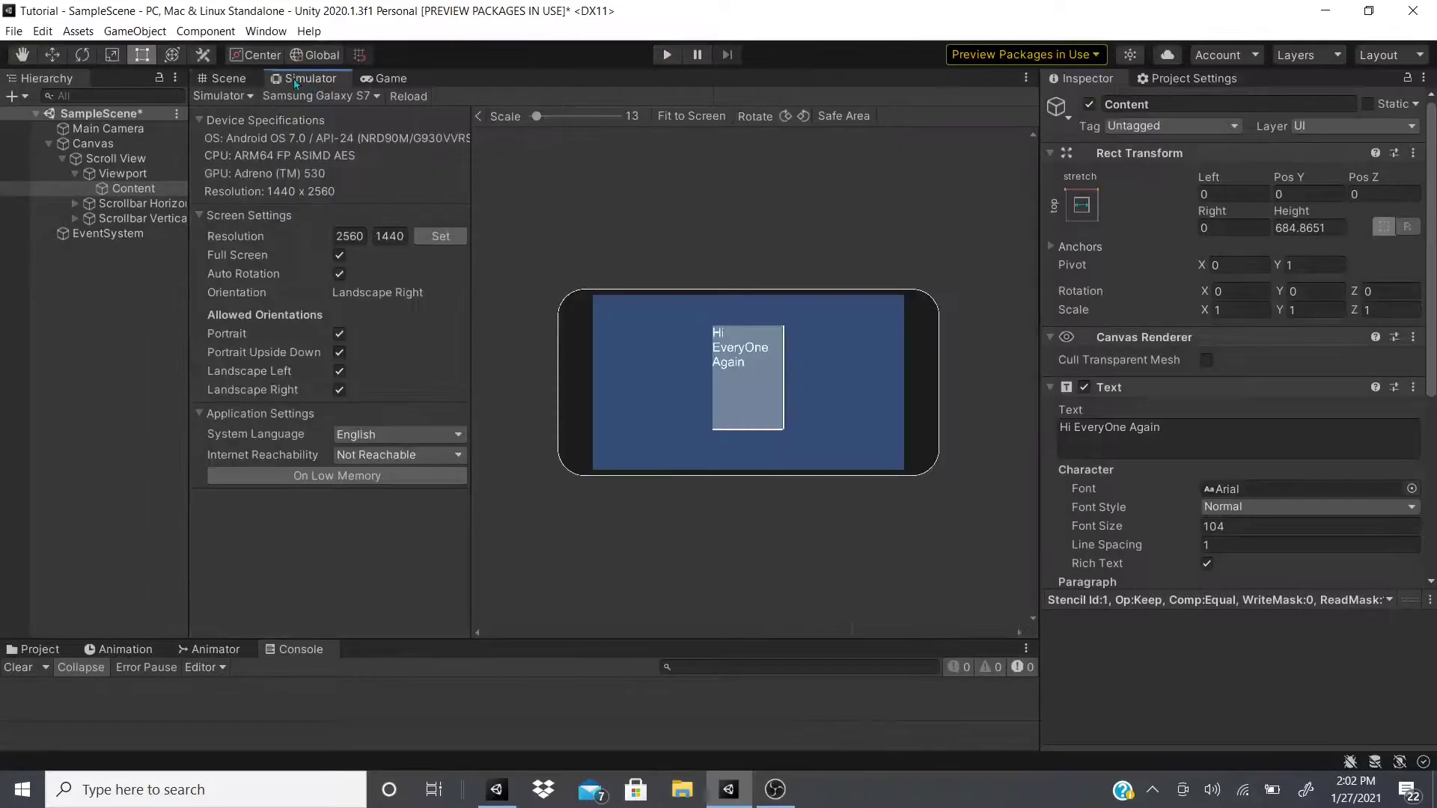
right_click(298, 83)
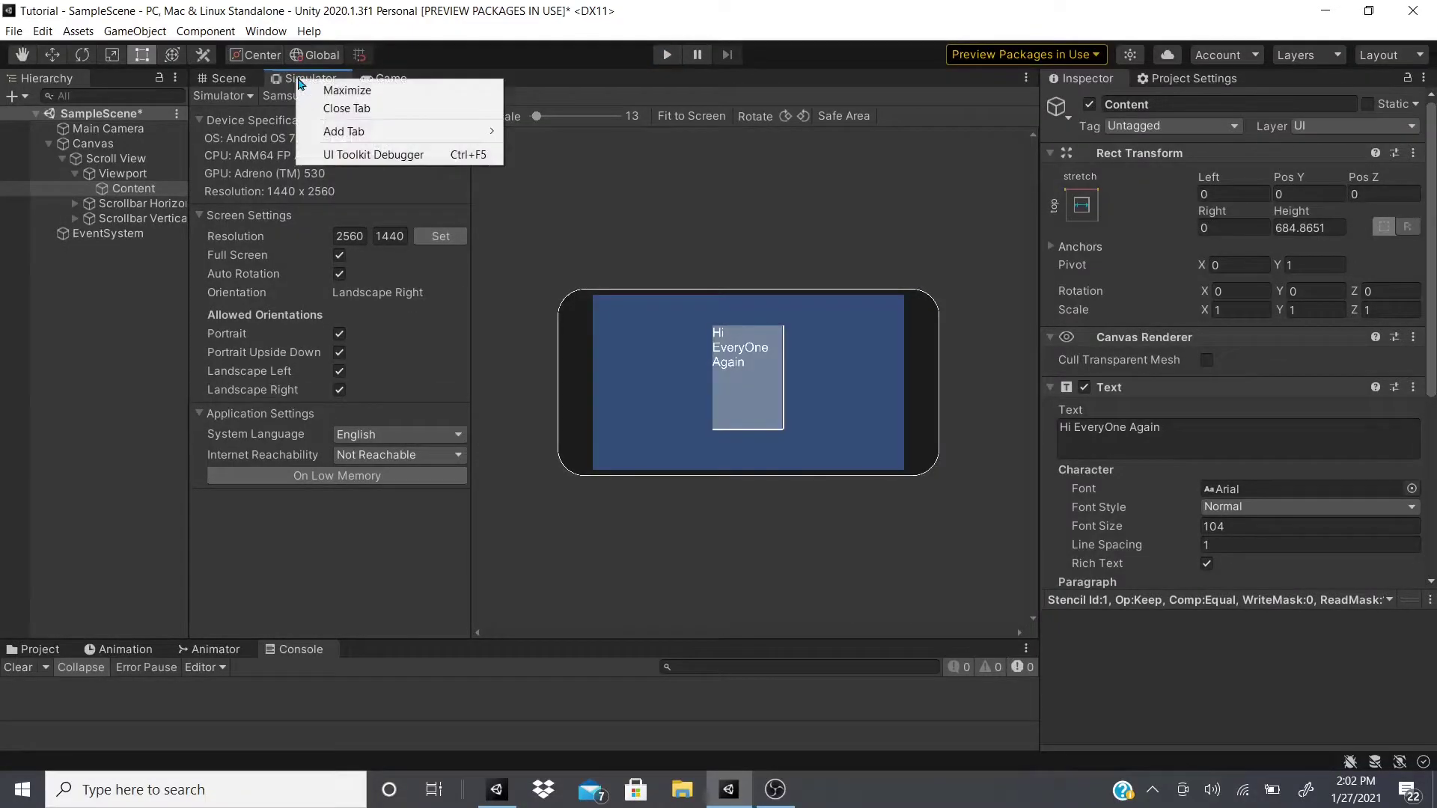
click(356, 112)
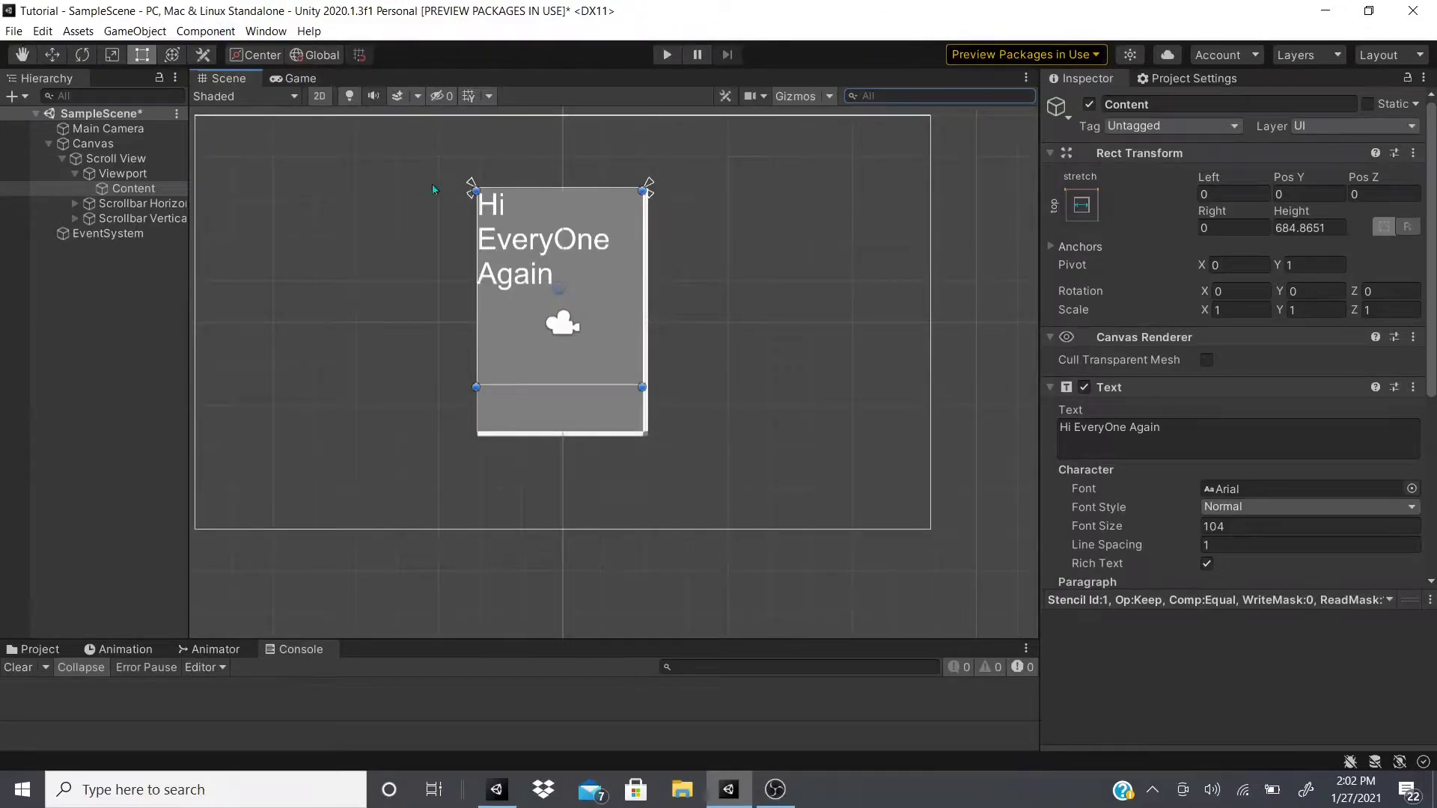
click(325, 76)
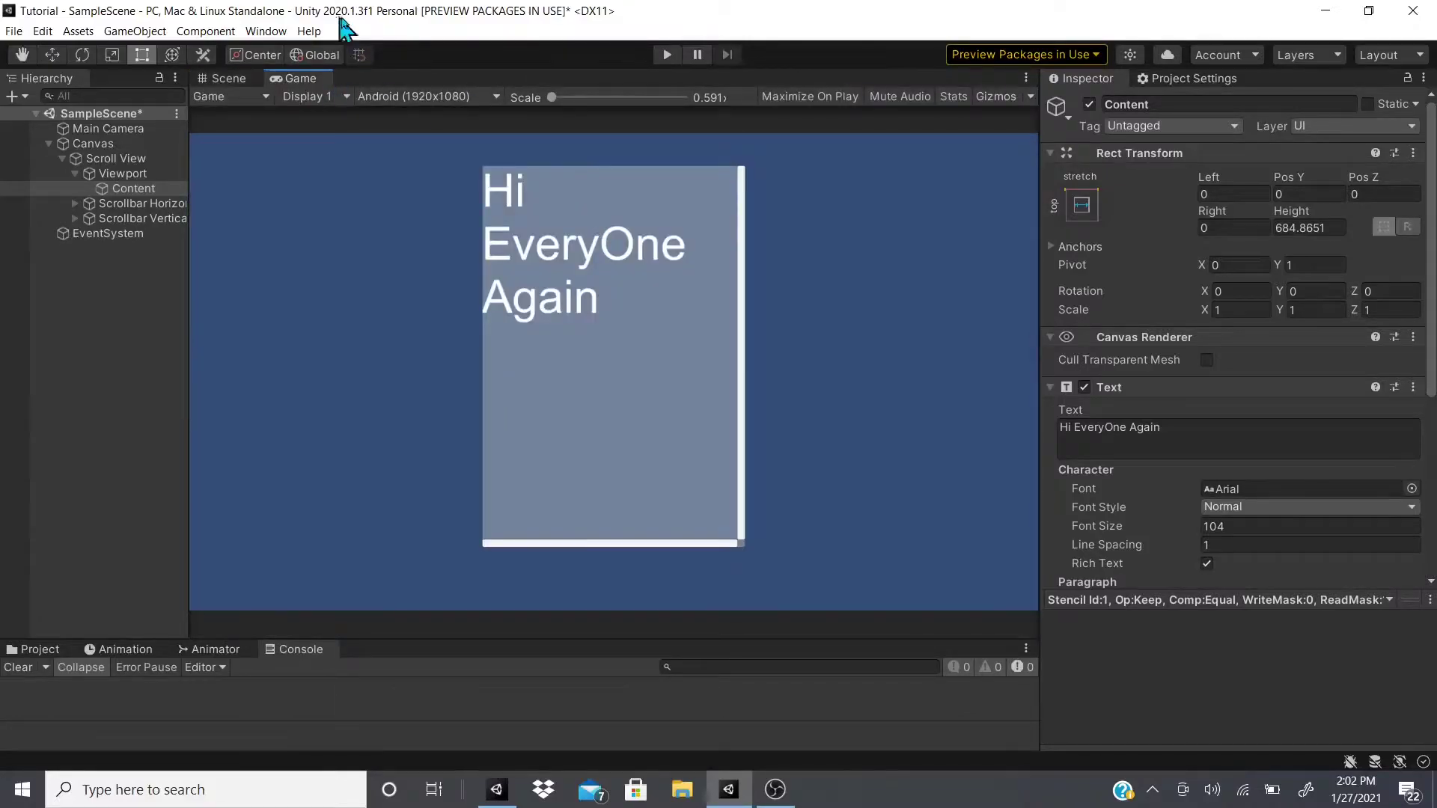
double_click(356, 23)
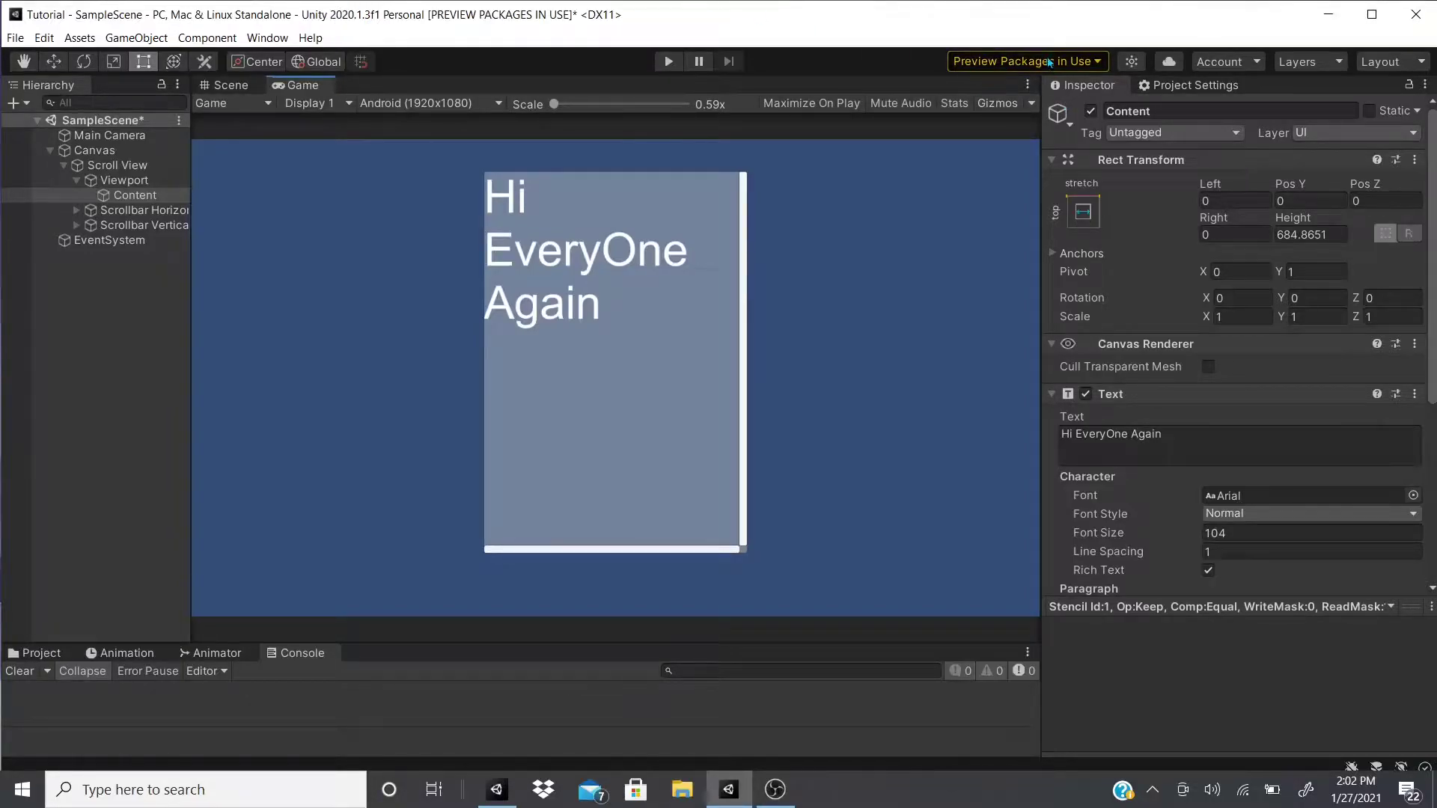
click(1372, 14)
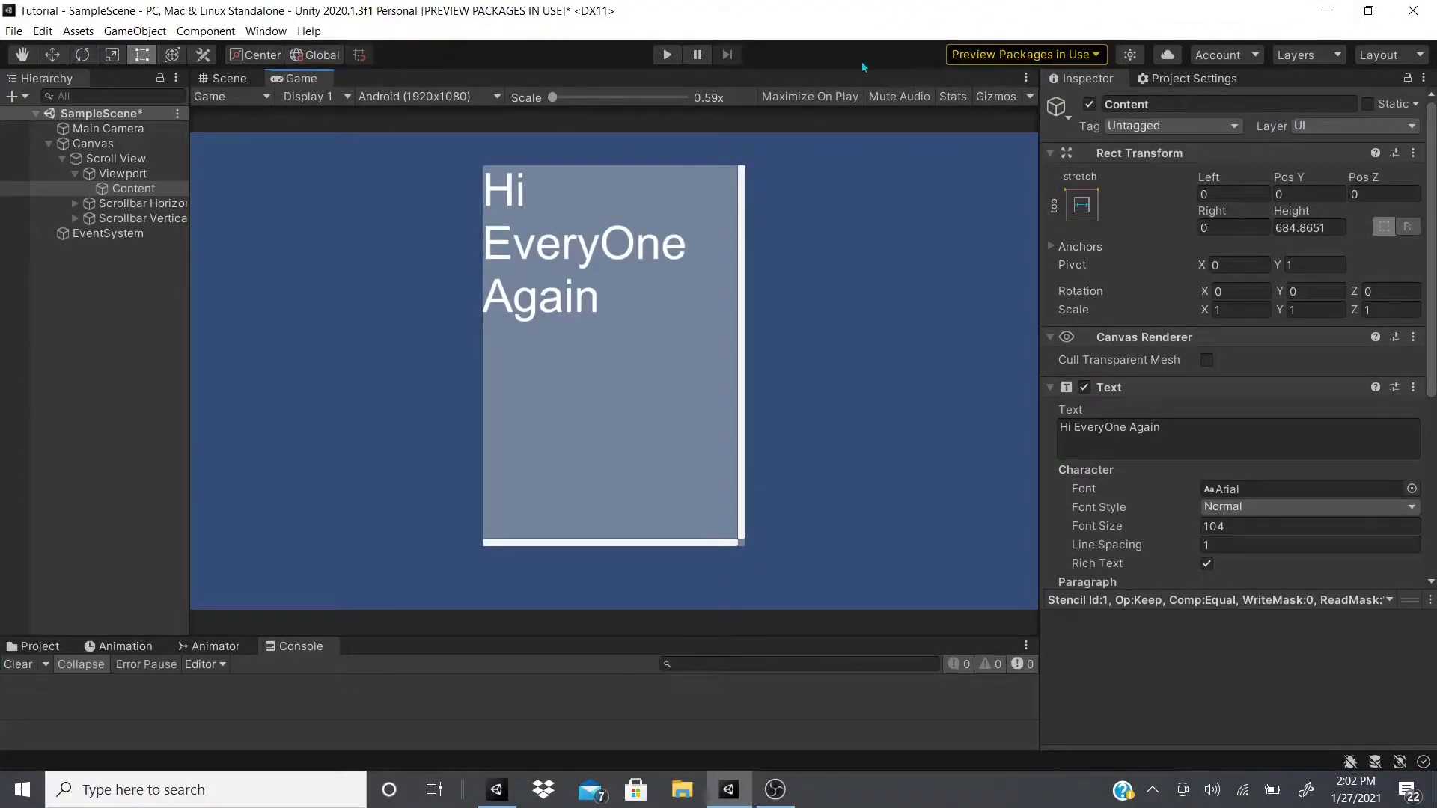
- Run the scene and test scrolling the text content in the Game view
click(670, 63)
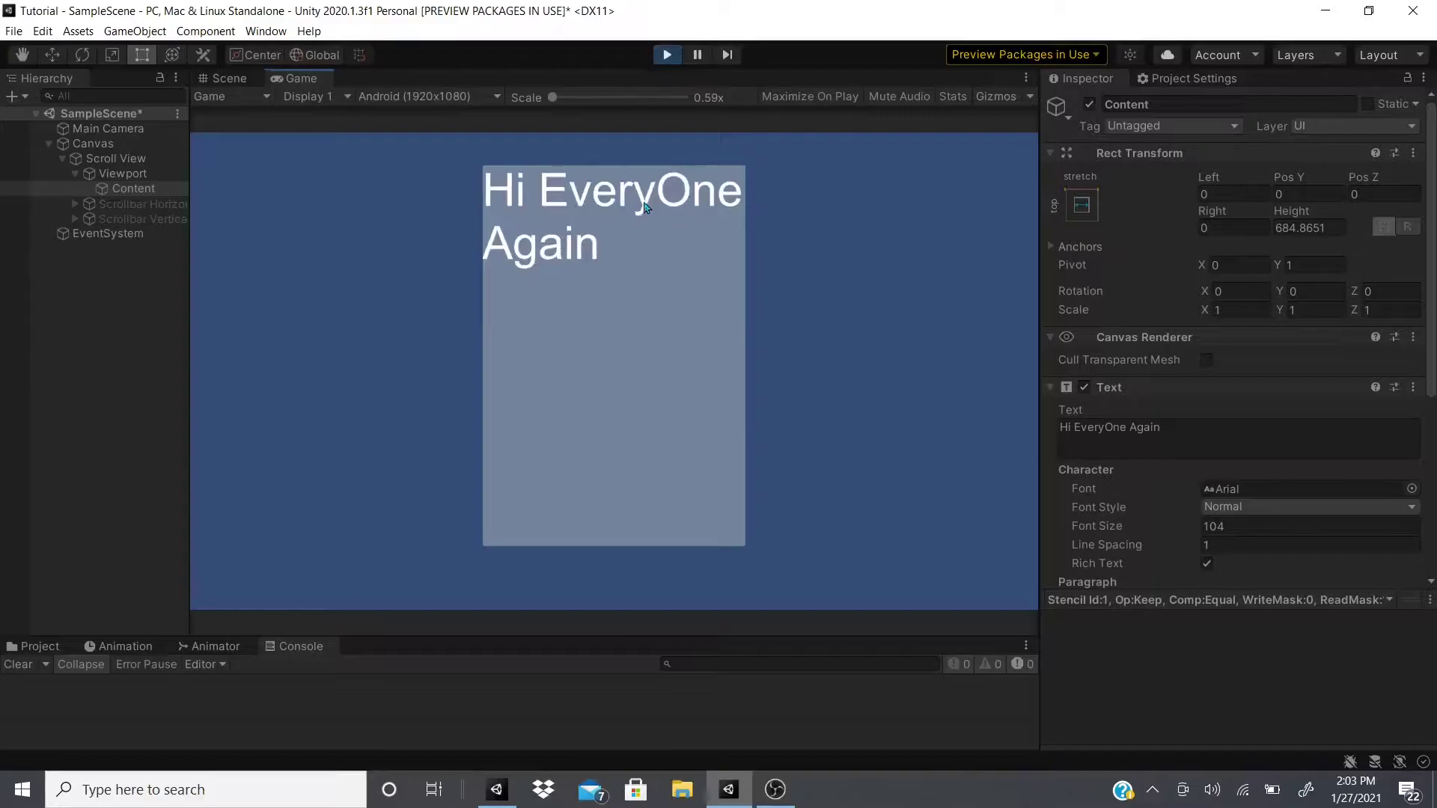
drag(645, 206, 708, 523)
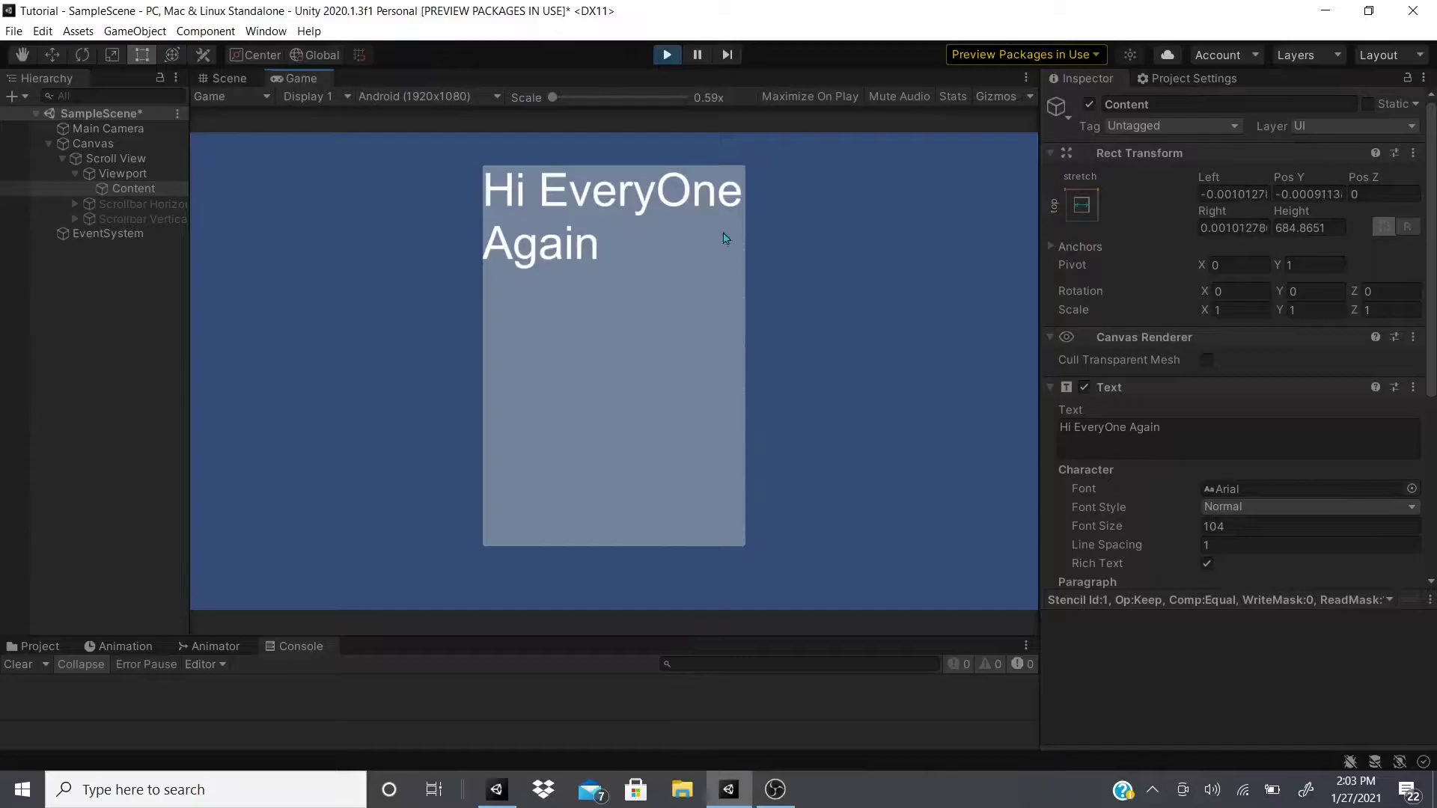
drag(725, 238, 748, 199)
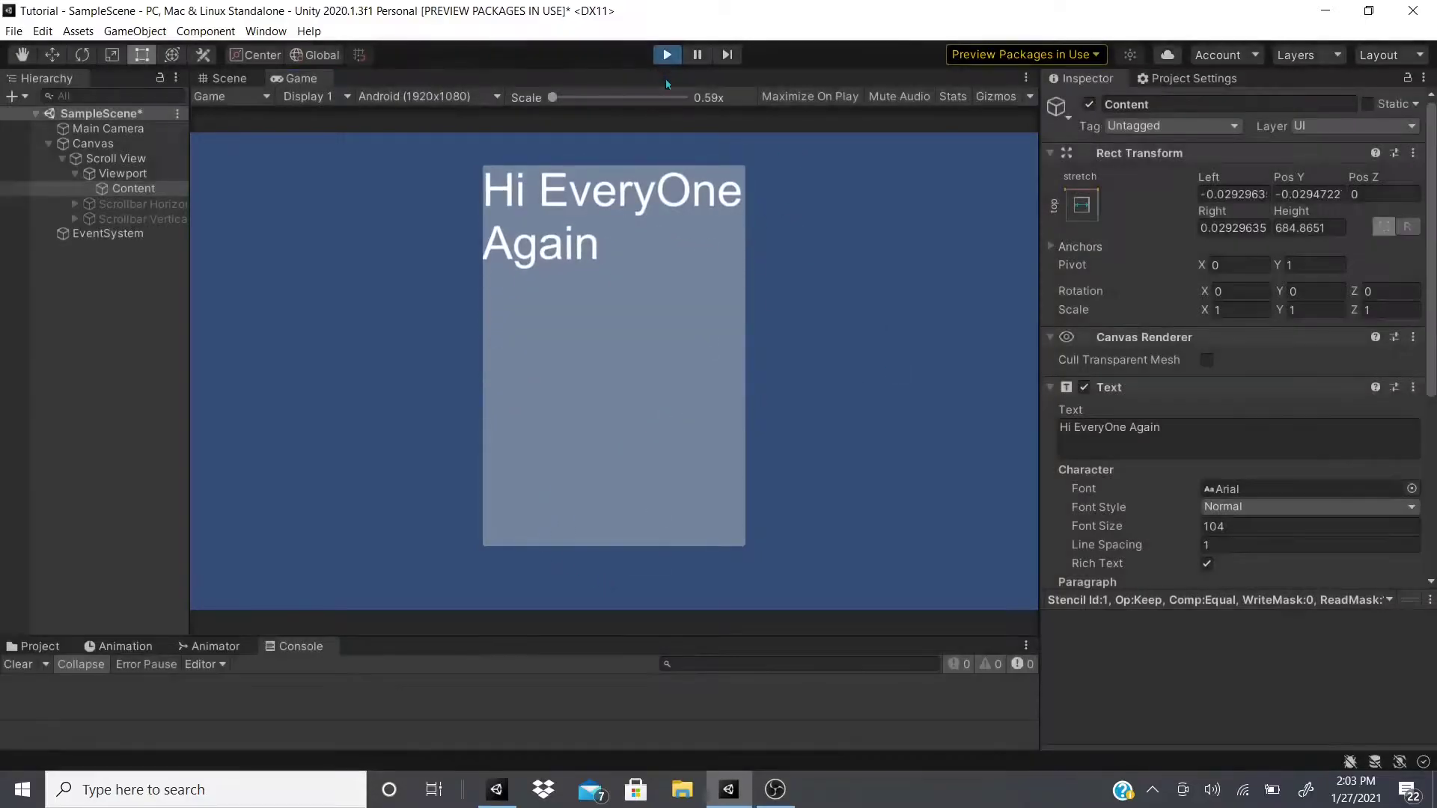
- Examine the Scrollbar component settings of the horizontal and vertical scrollbars
click(152, 204)
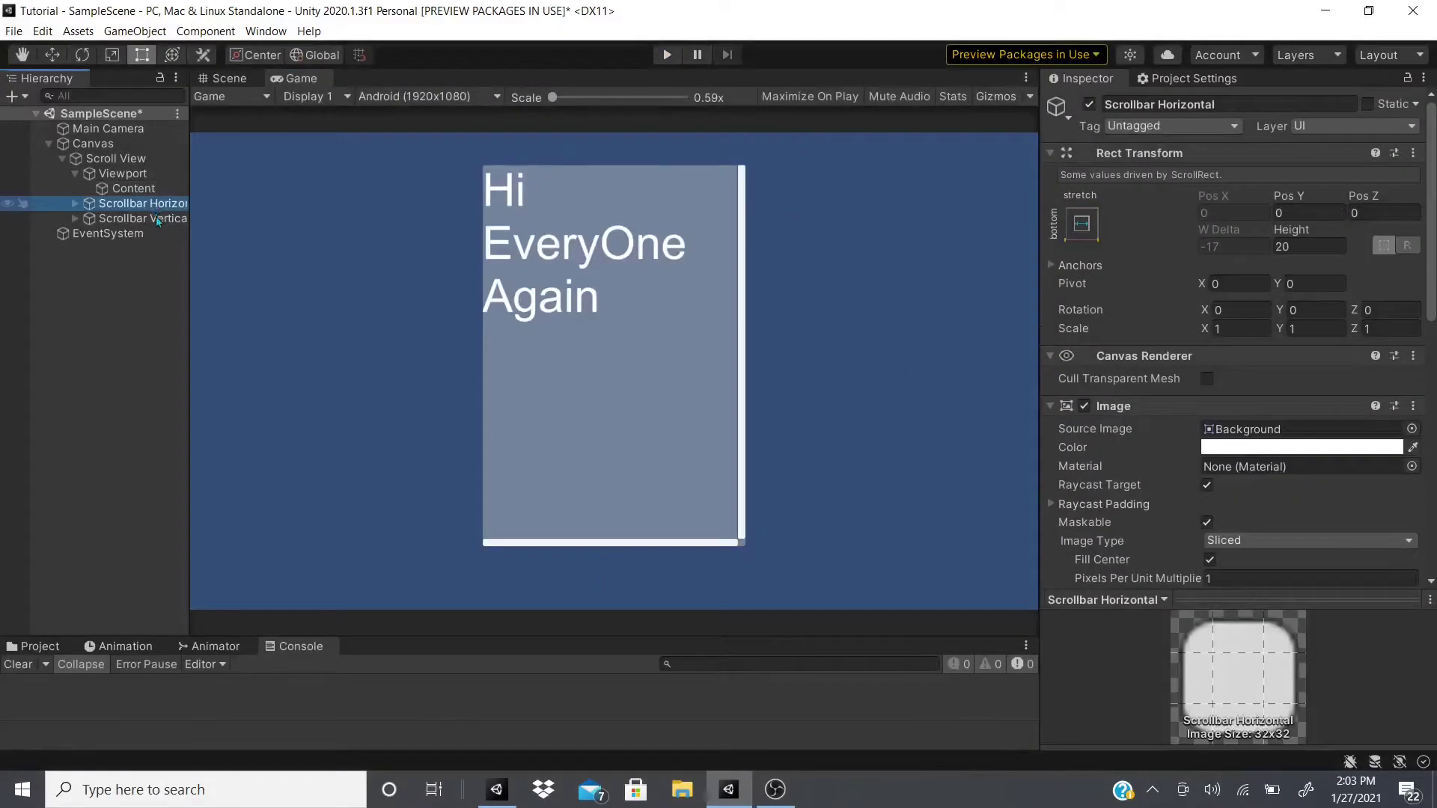
click(156, 220)
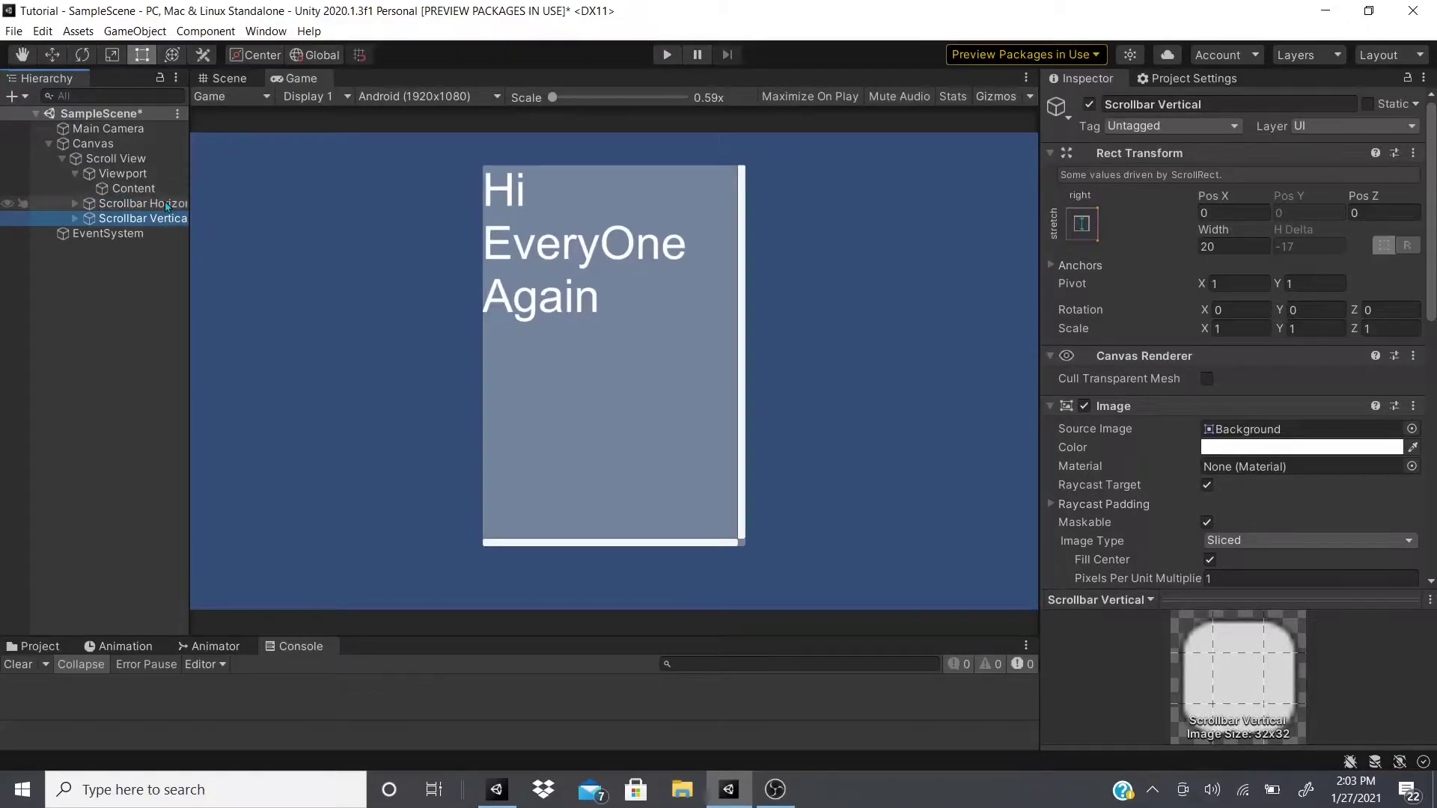
click(166, 206)
scroll(1050, 469, down, 5)
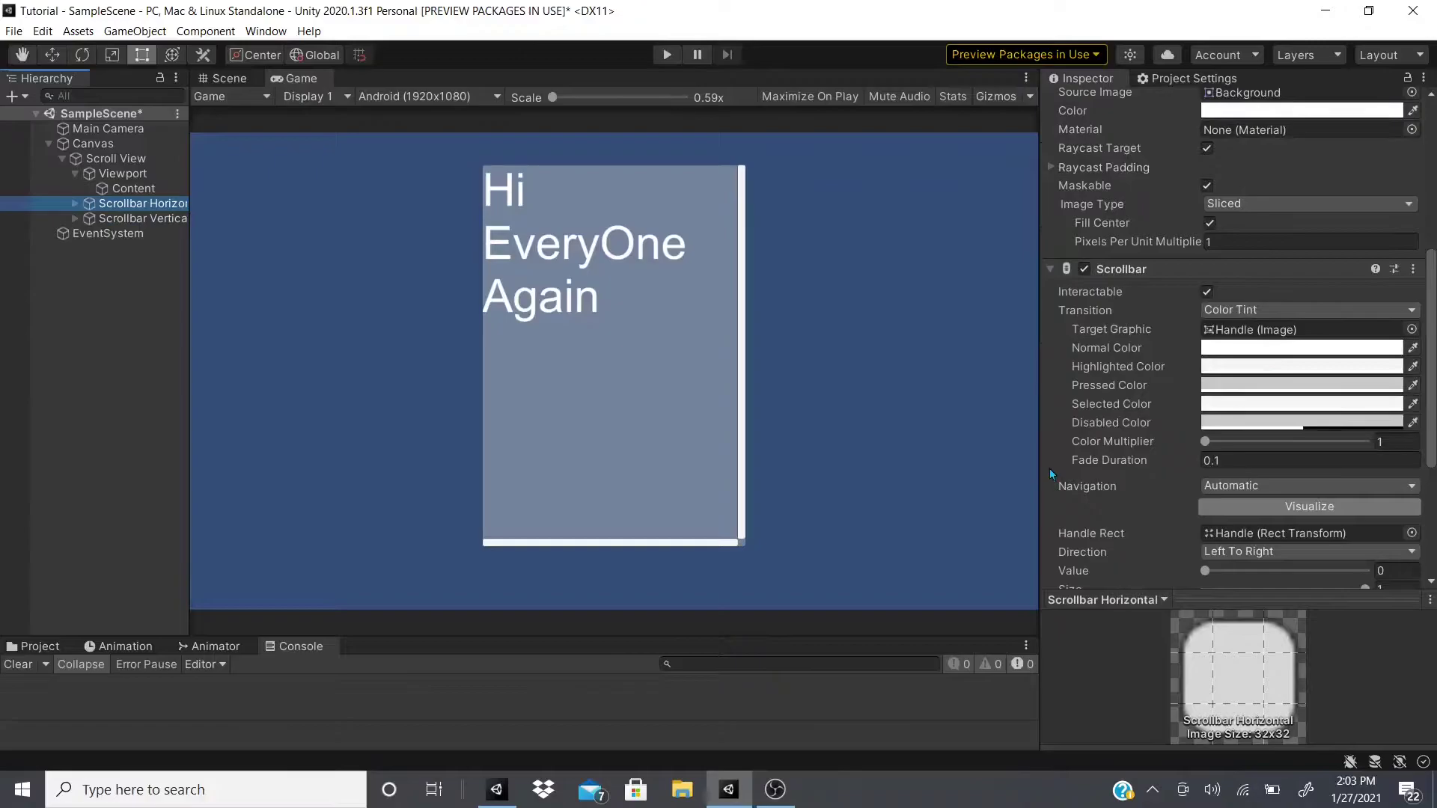
click(142, 218)
scroll(1236, 416, down, 5)
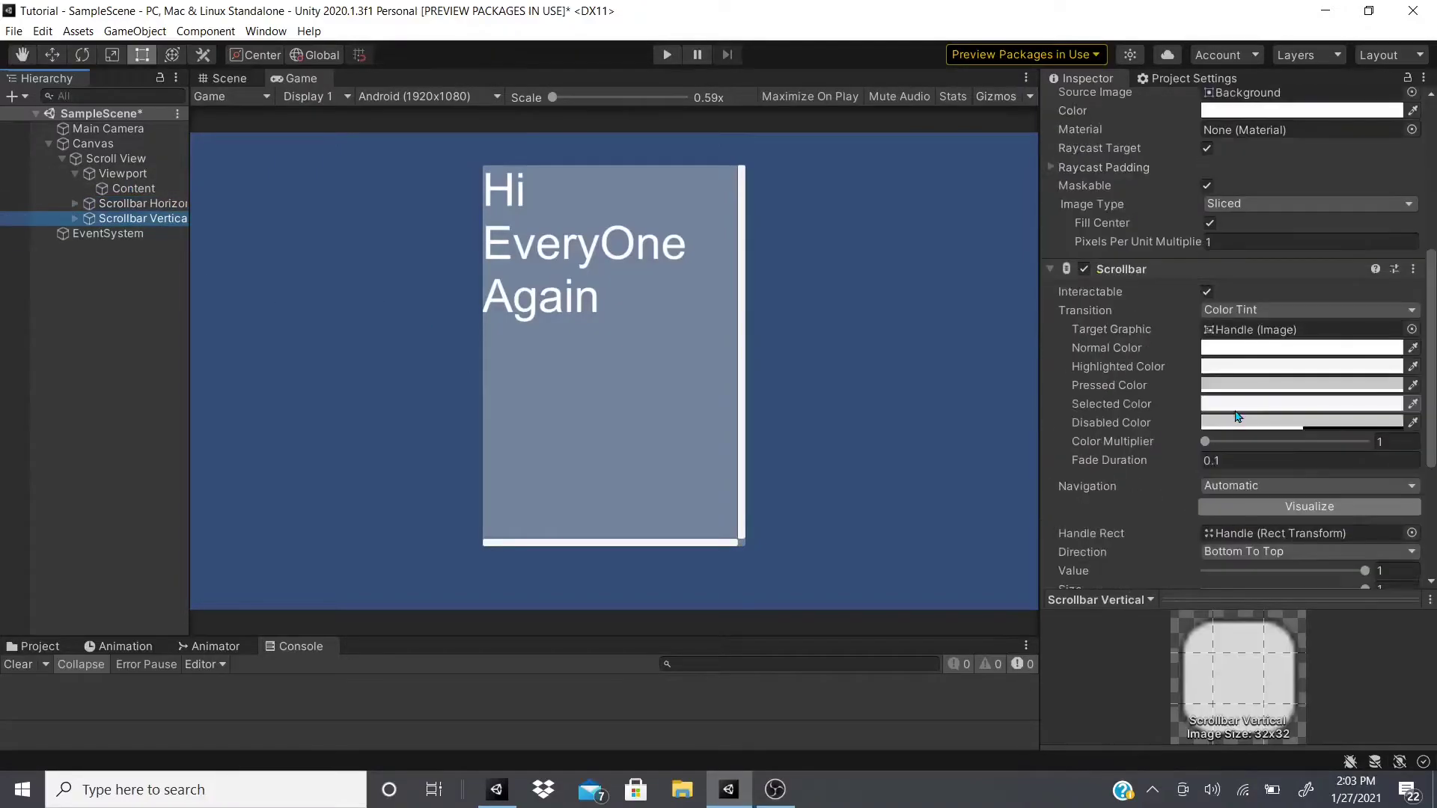
scroll(1236, 415, down, 3)
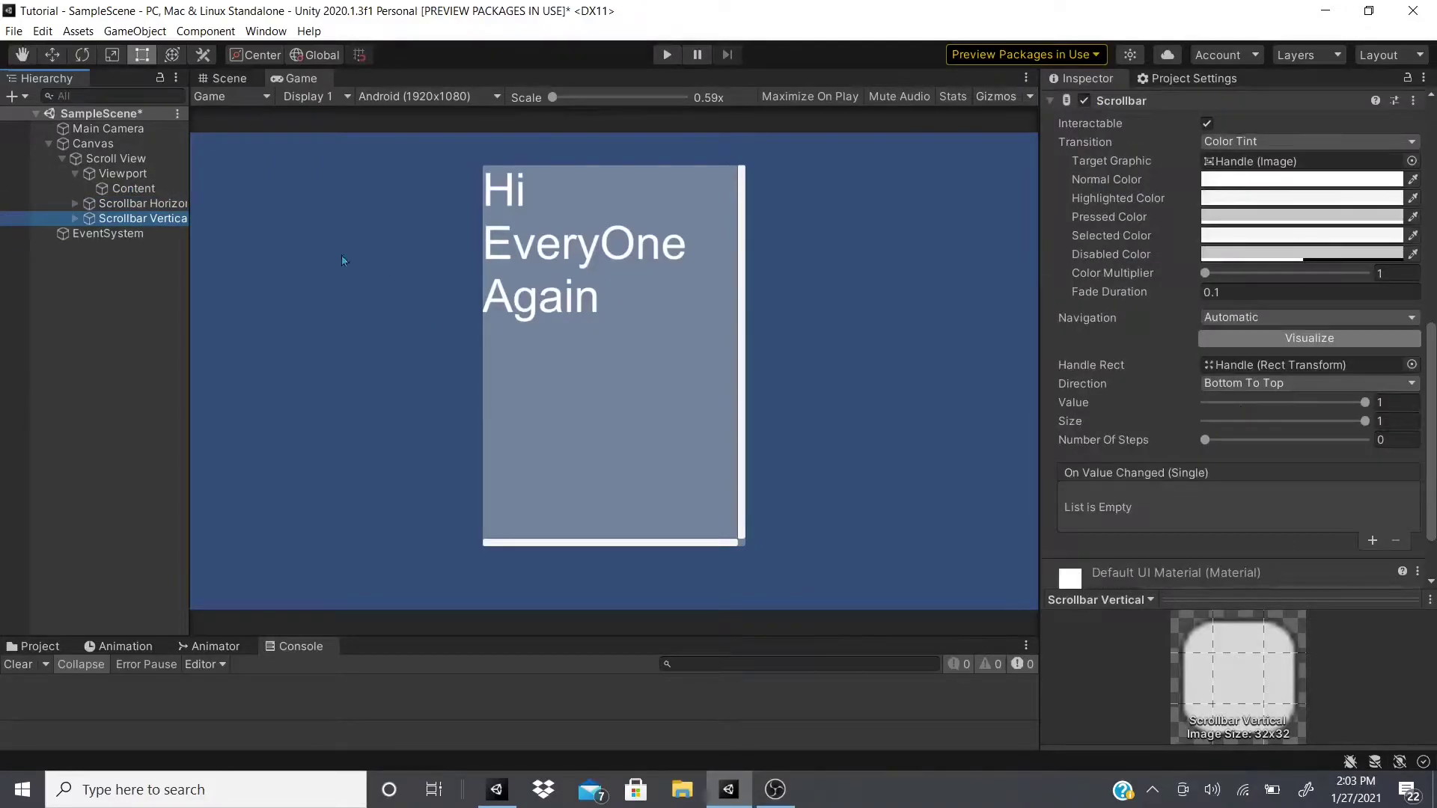
- Set the Vertical Scrollbar's Visibility to Permanent in the Scroll View's Scroll Rect
click(104, 160)
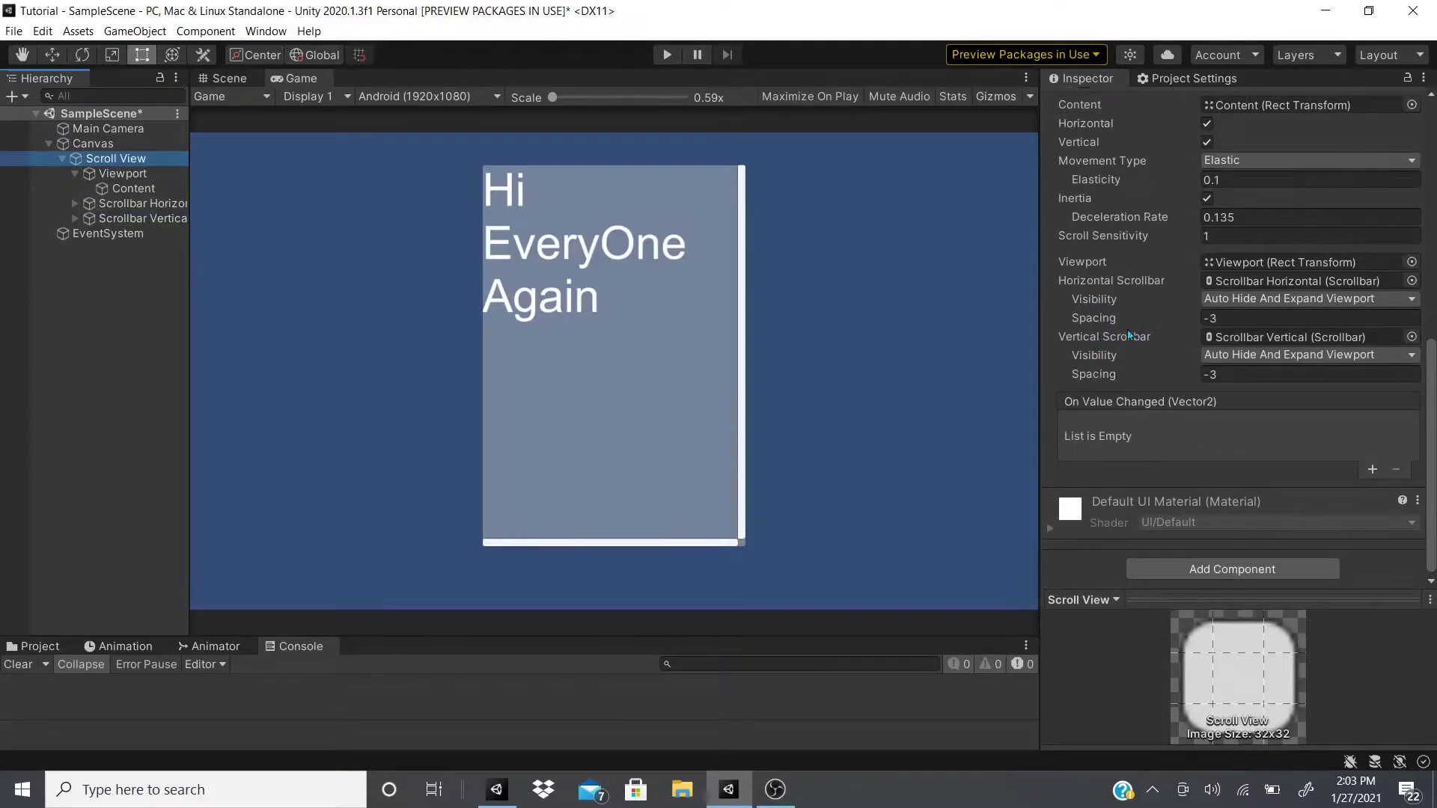
click(1287, 359)
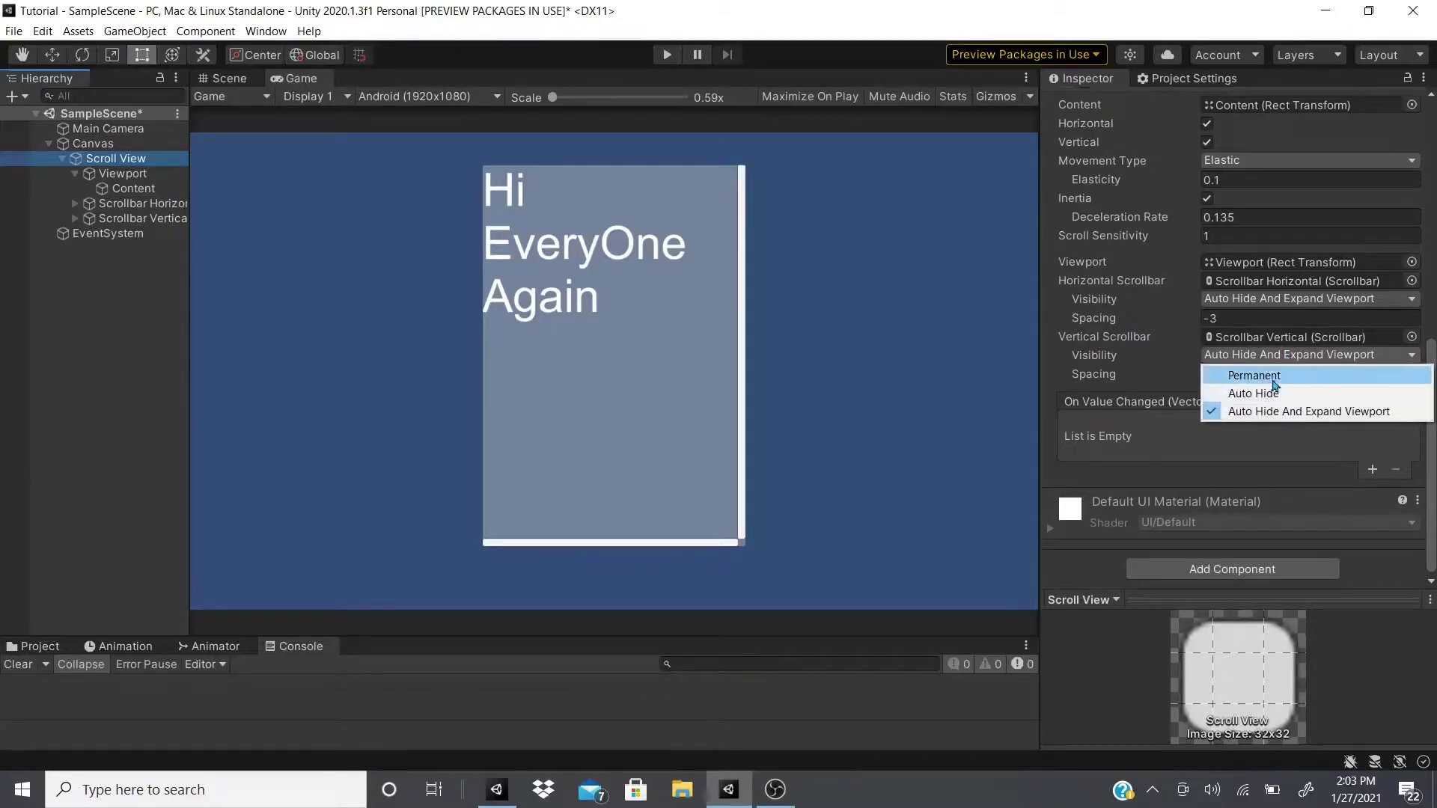
click(1272, 376)
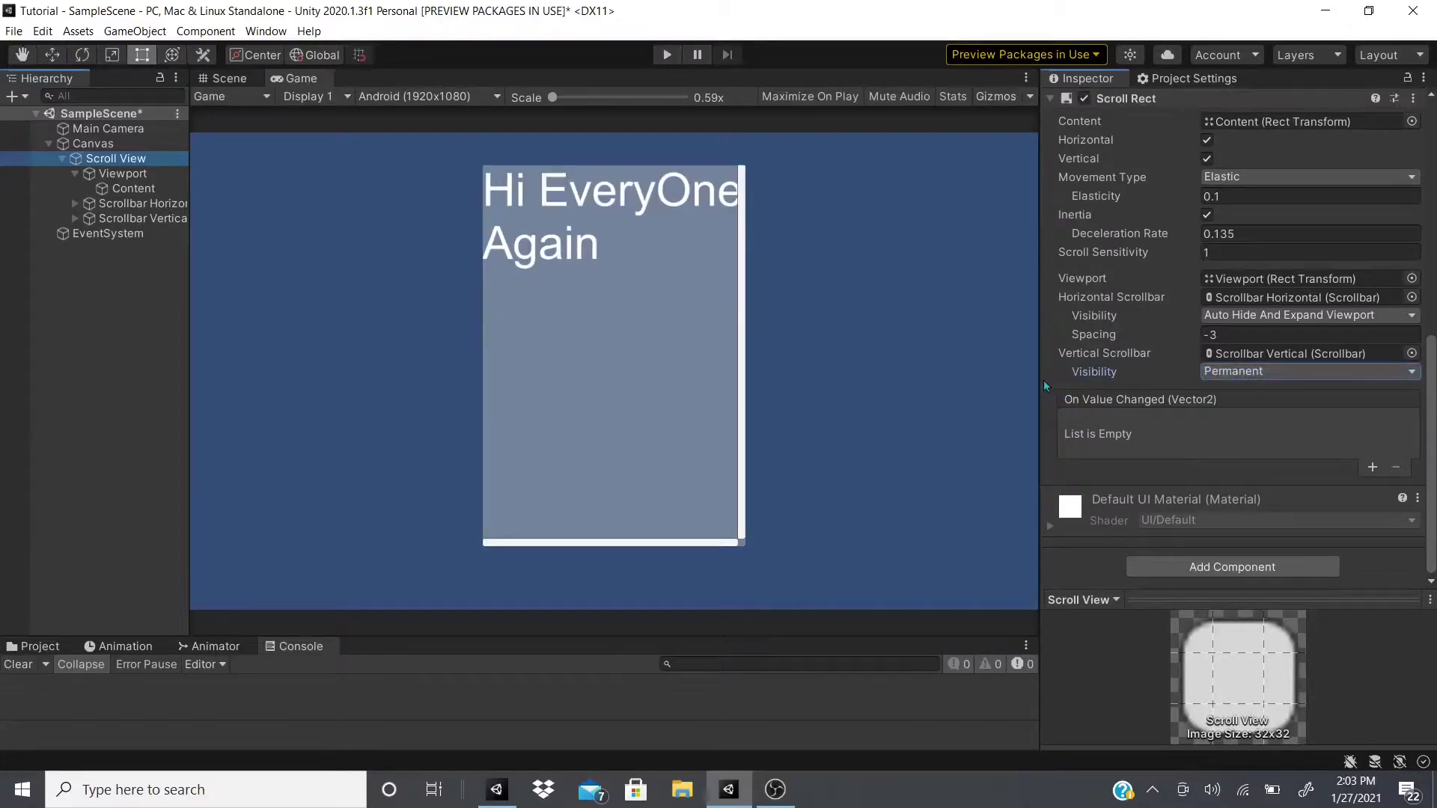
click(637, 259)
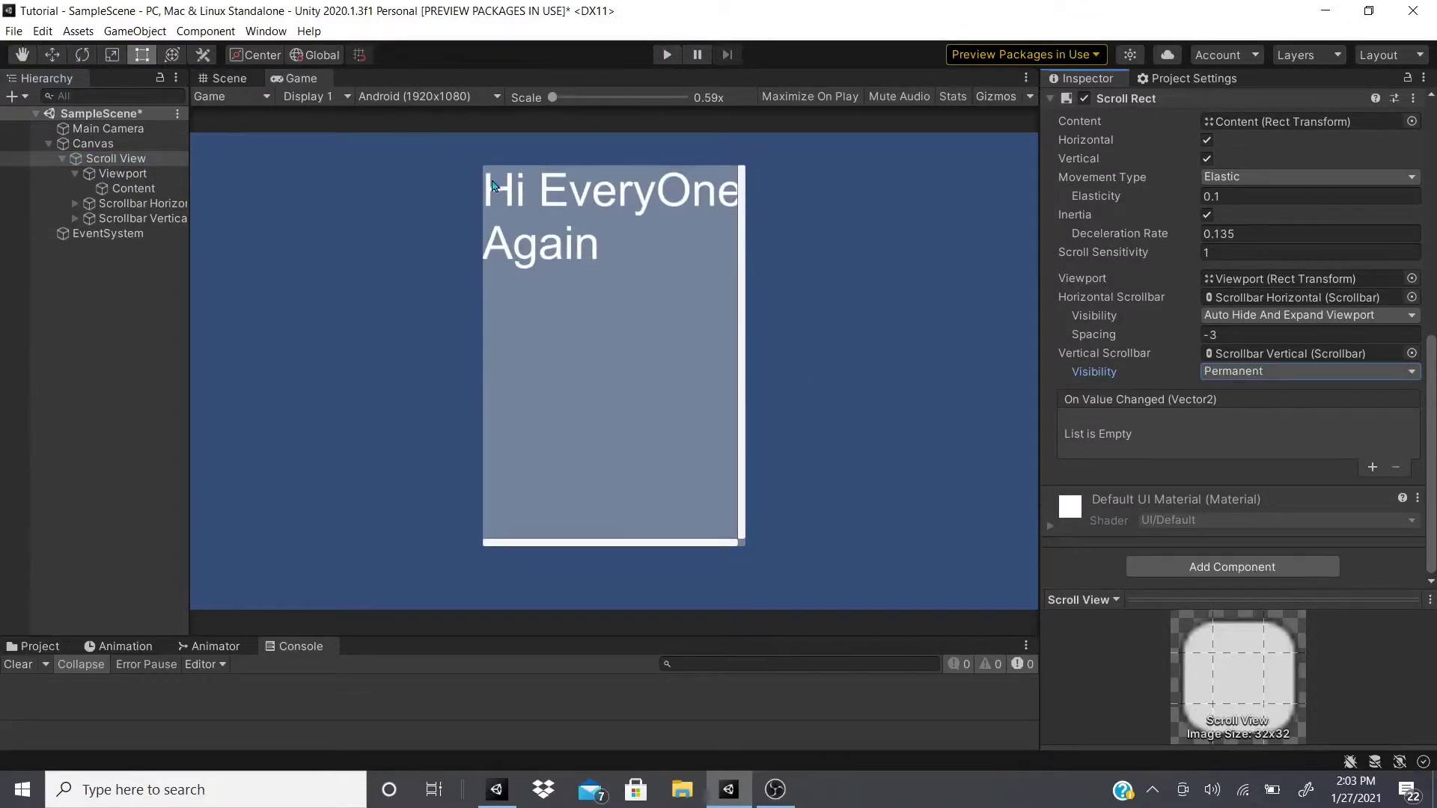
- Test vertical and horizontal scrolling of the content in play mode and stop the run
click(663, 56)
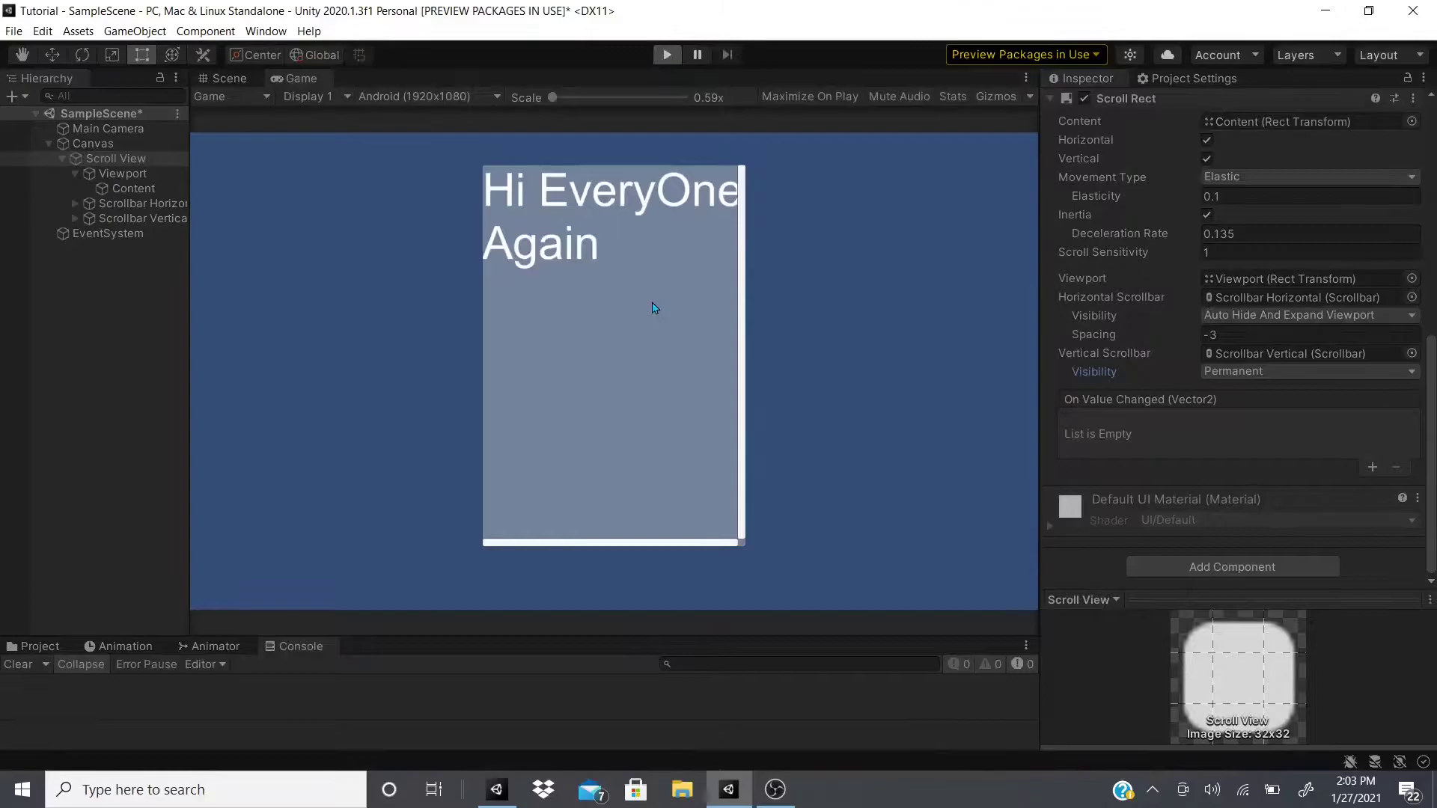
drag(642, 343, 634, 270)
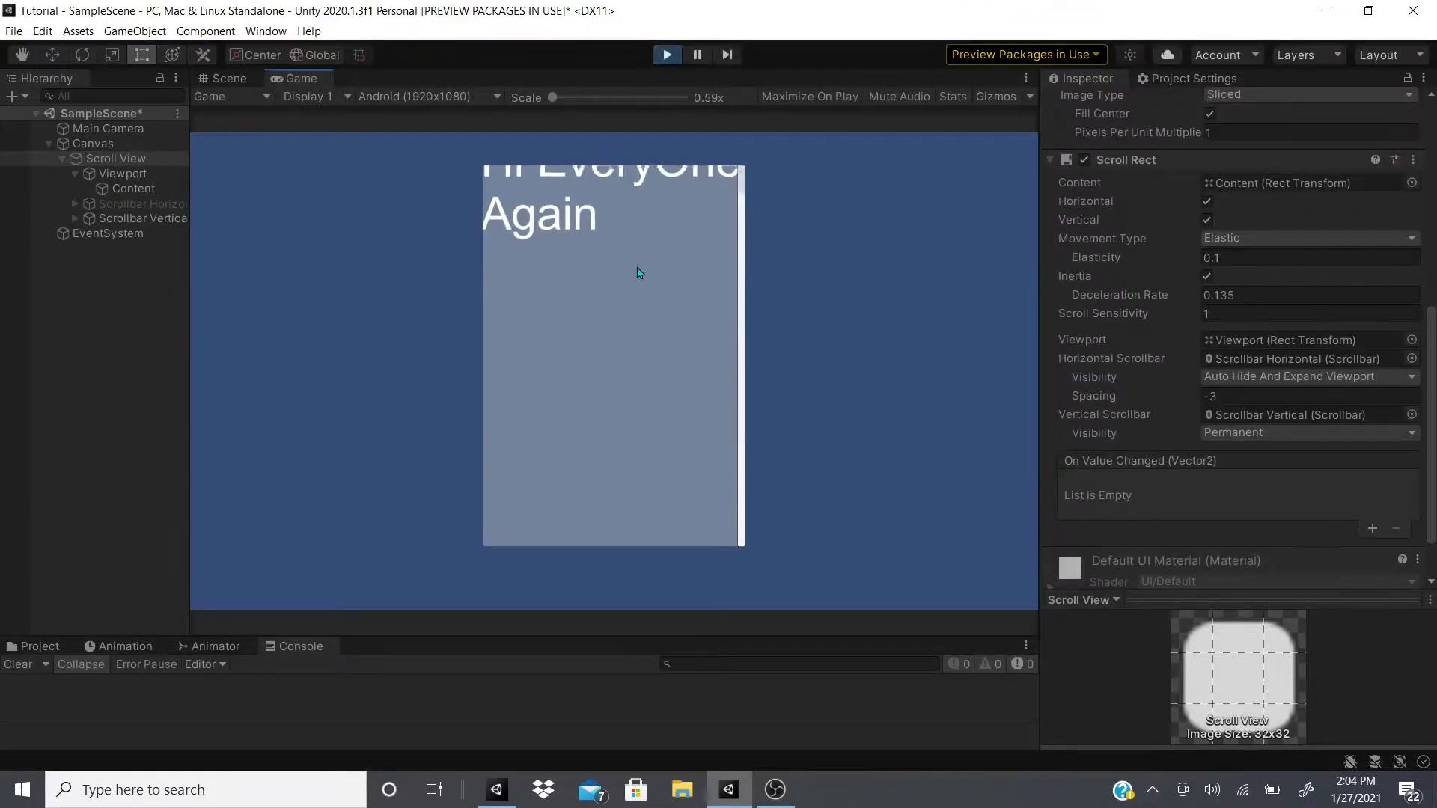
drag(732, 262, 708, 536)
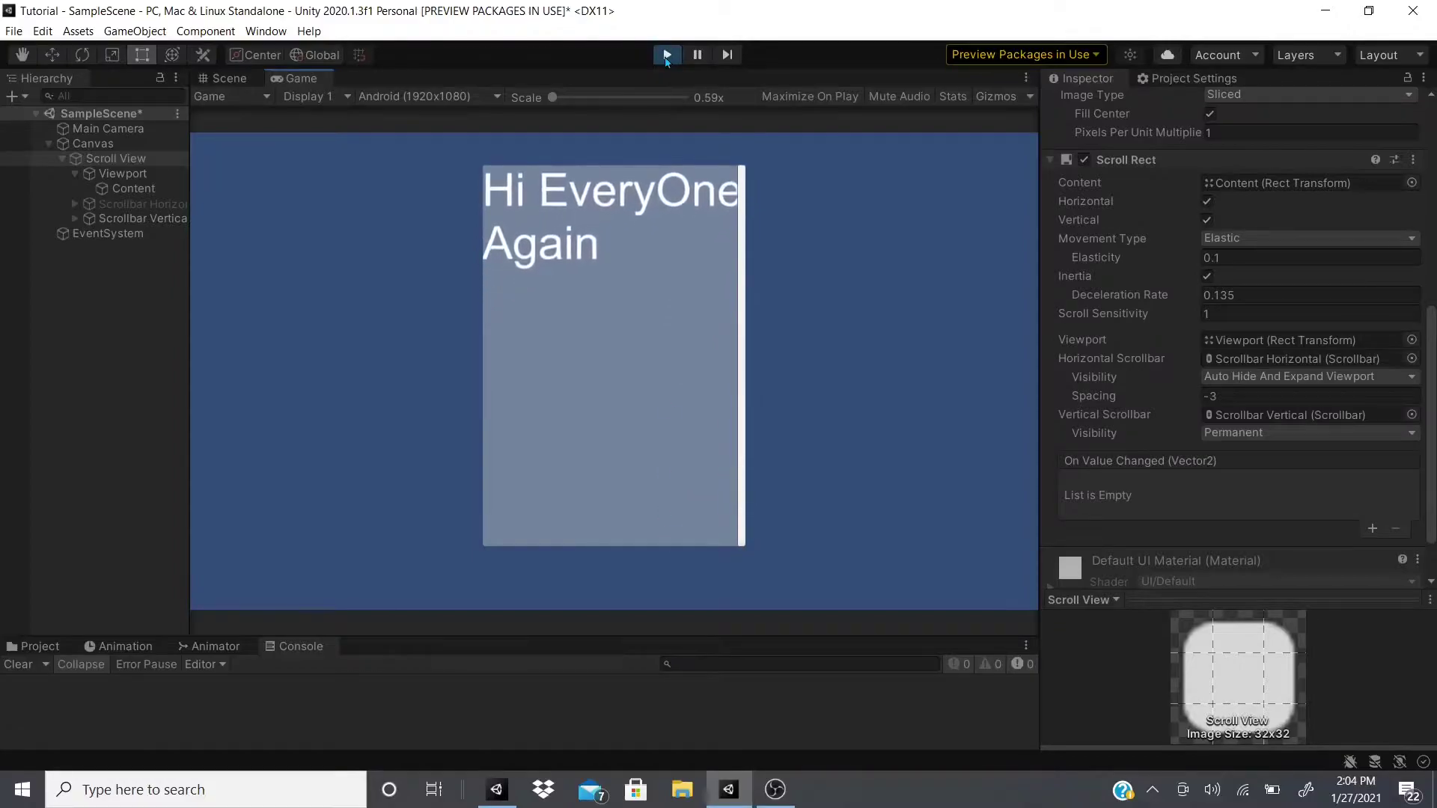
drag(659, 296, 441, 287)
drag(522, 324, 554, 270)
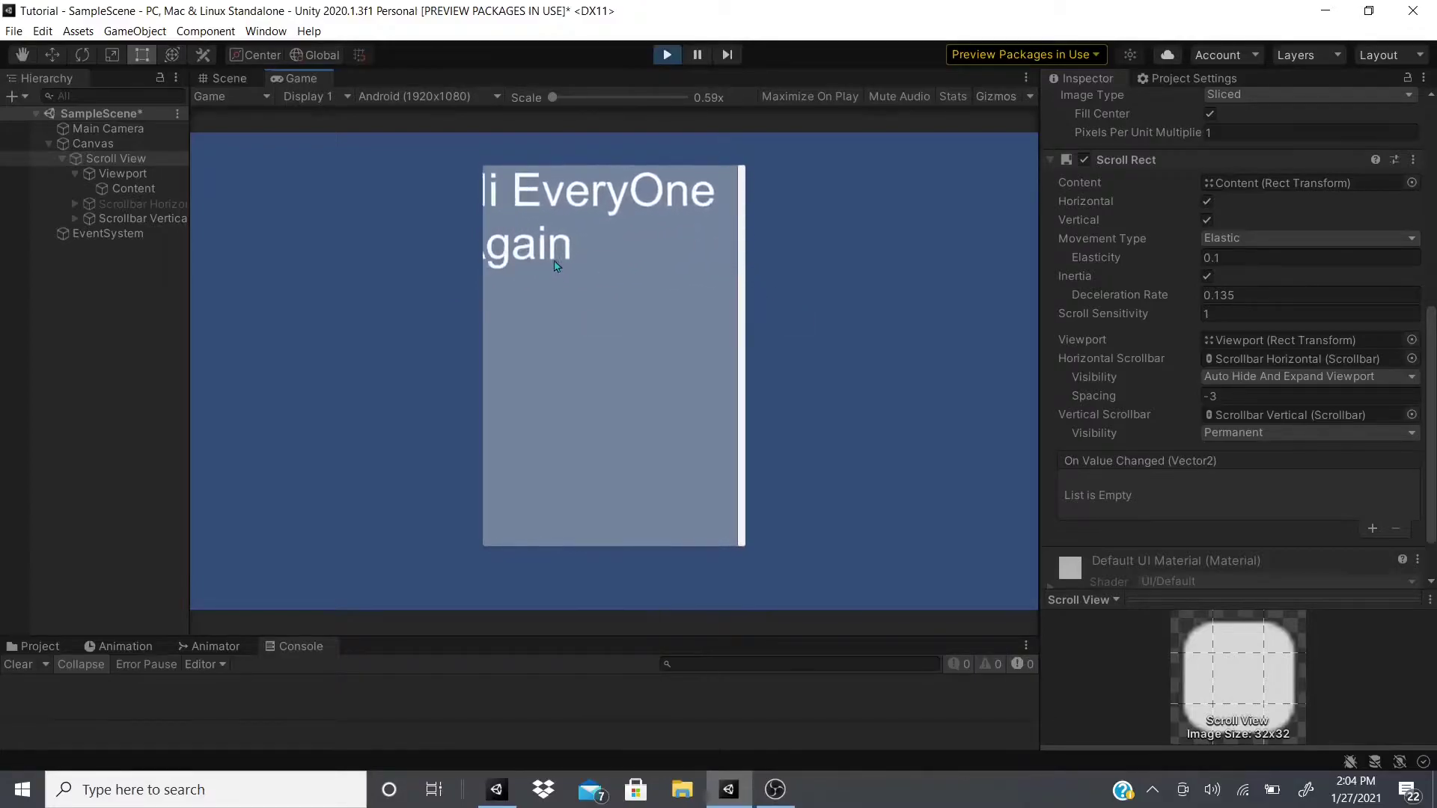
click(667, 54)
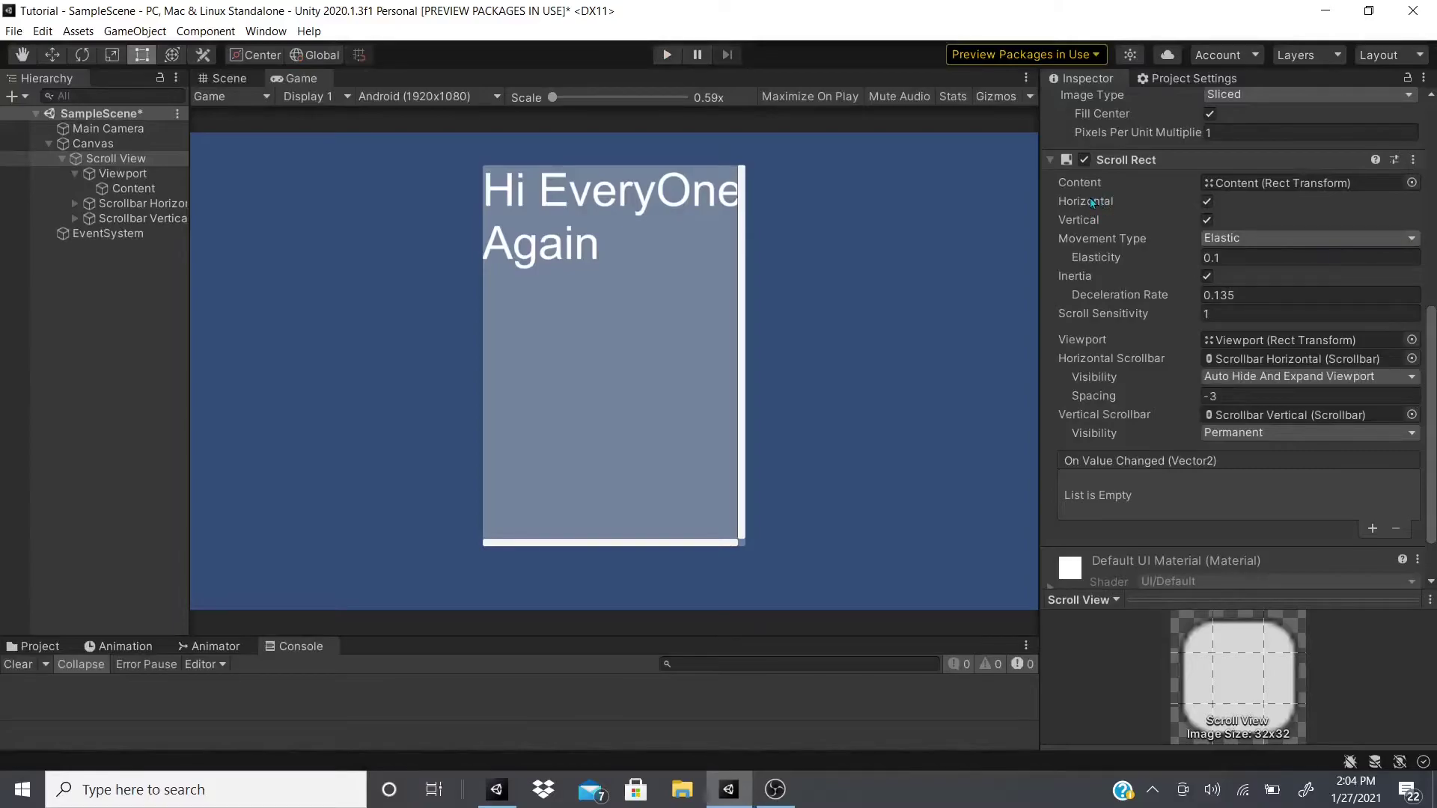
- Disable Horizontal movement in the Scroll View's Scroll Rect and test scrolling in play mode
click(1206, 200)
click(668, 55)
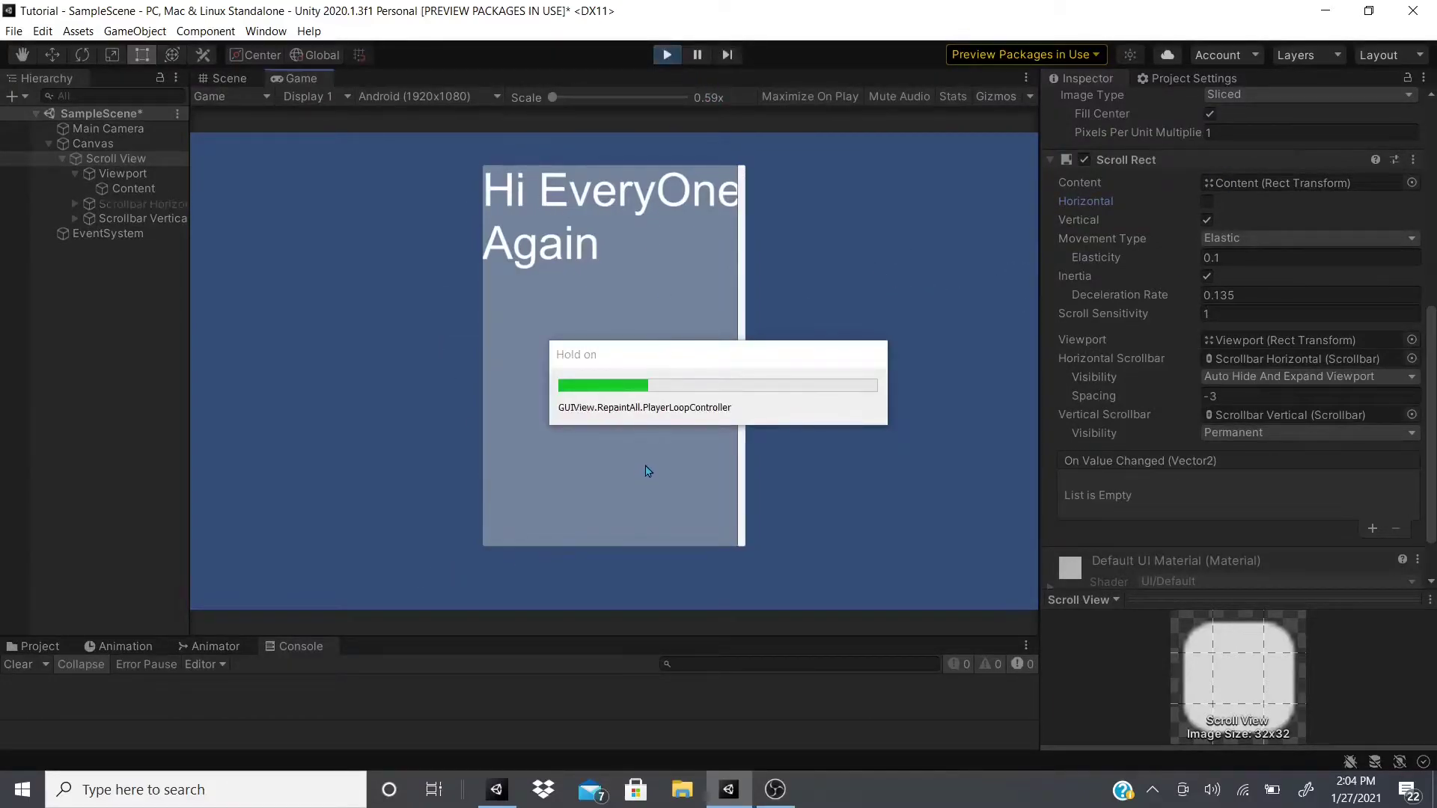
drag(631, 254, 540, 325)
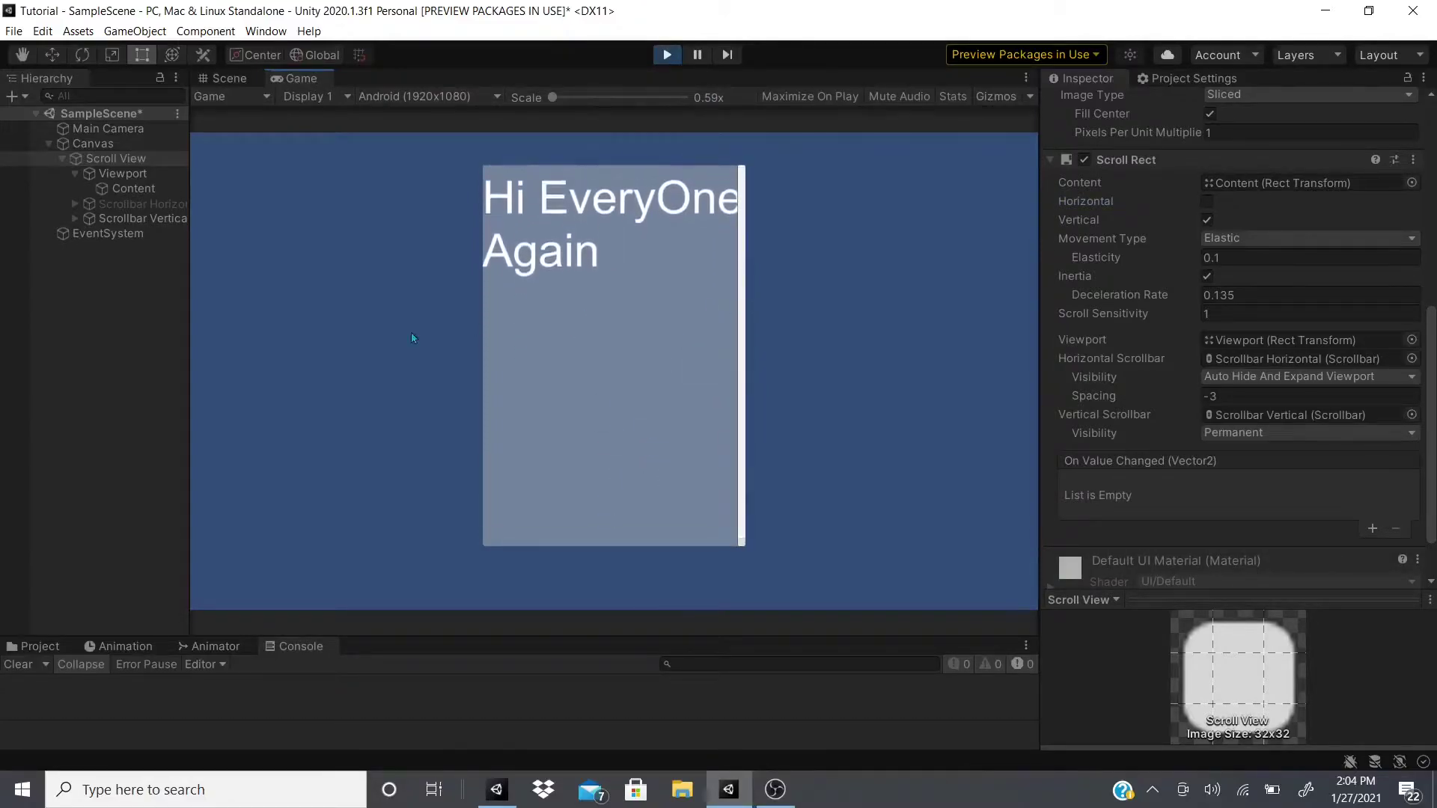
key(ctrl+p)
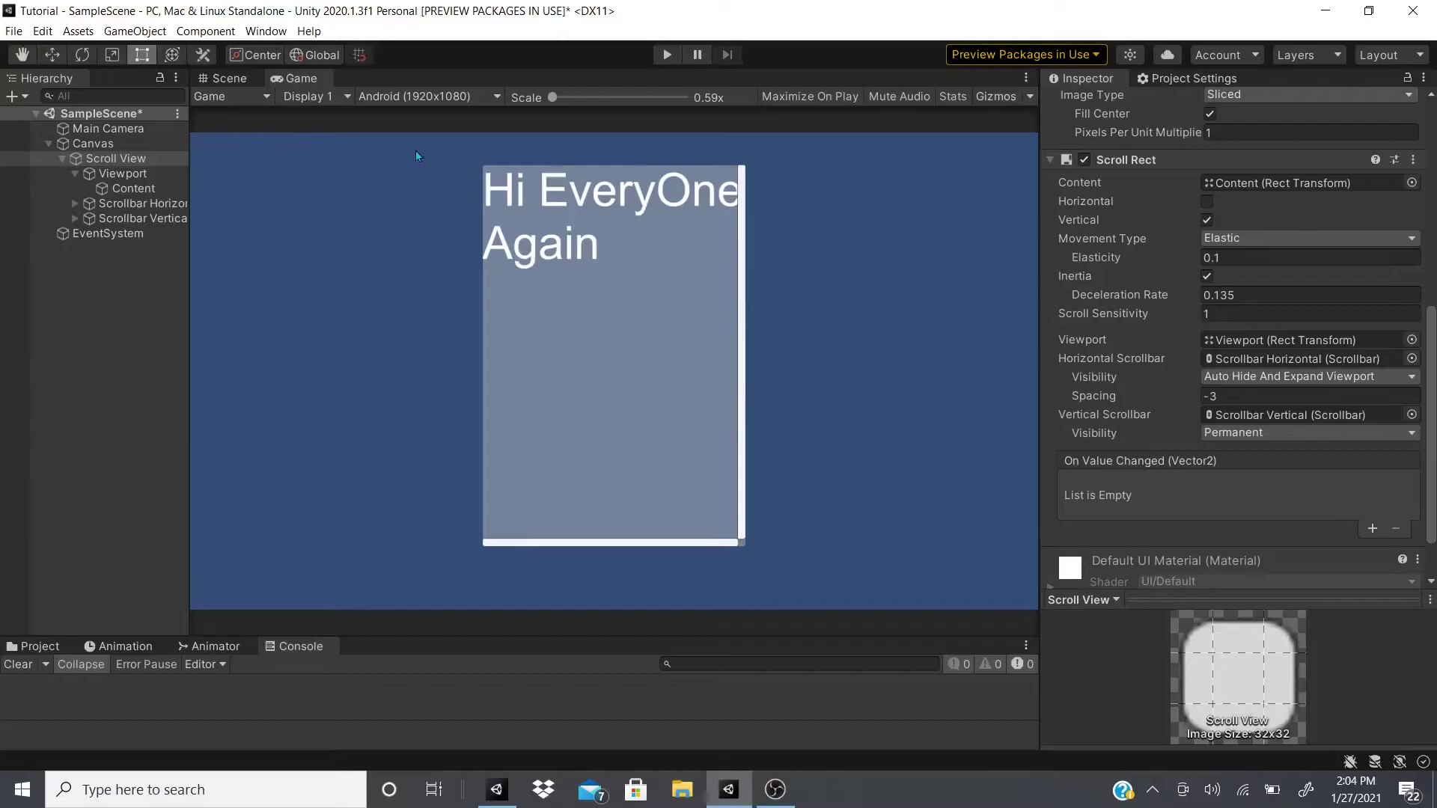
- Expand the Content object's text to four separate lines, each reading "Hi EveryOne Again"
click(129, 188)
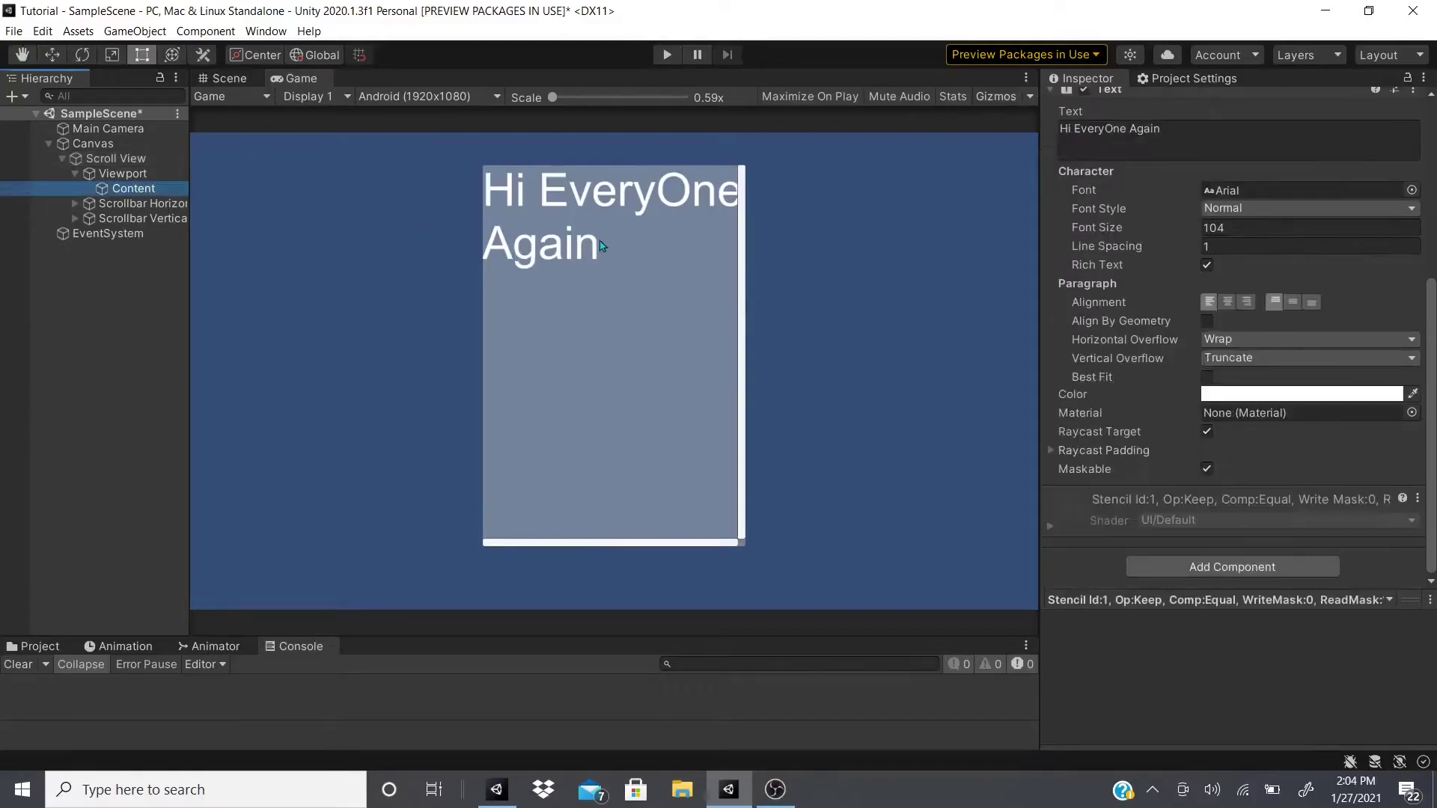
click(227, 77)
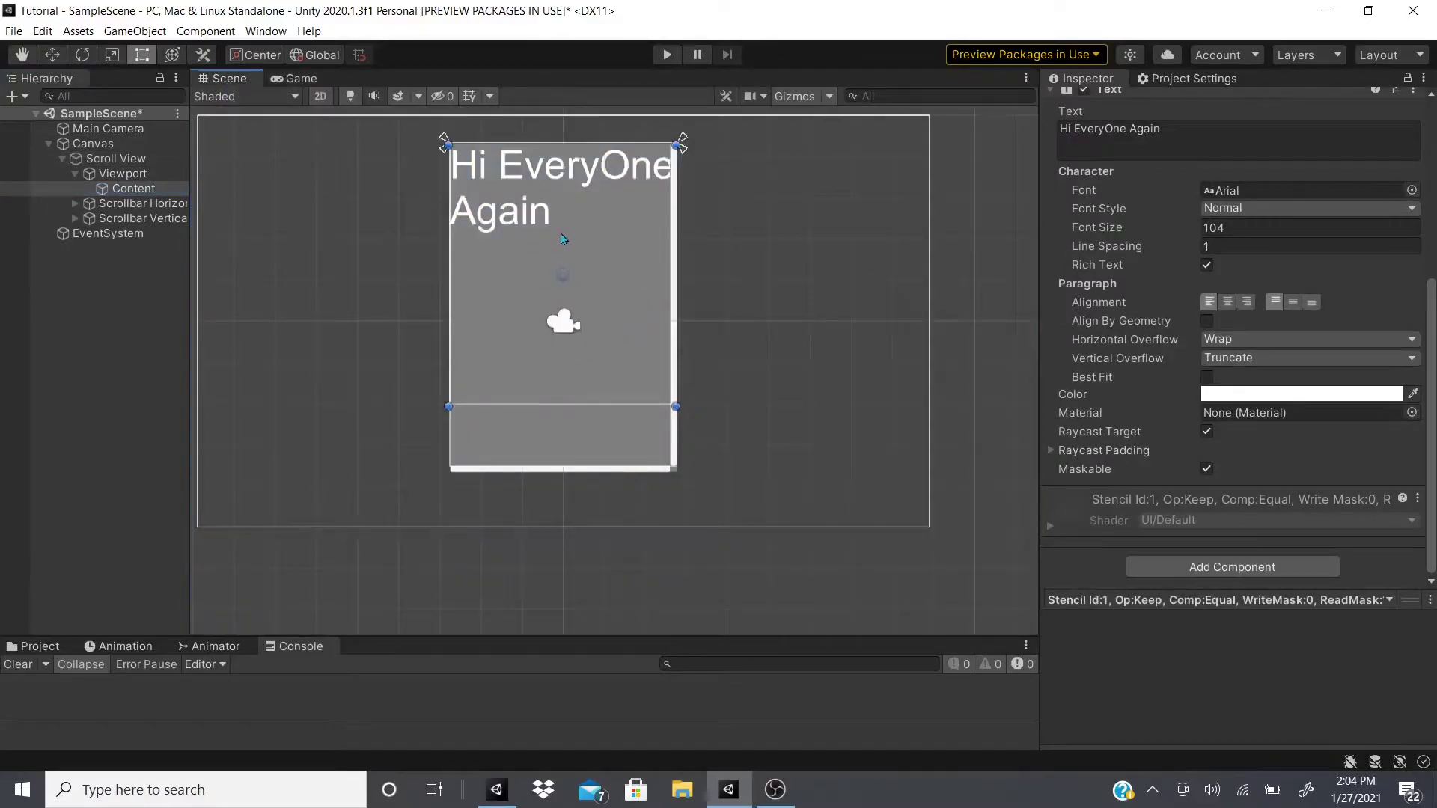
click(1247, 140)
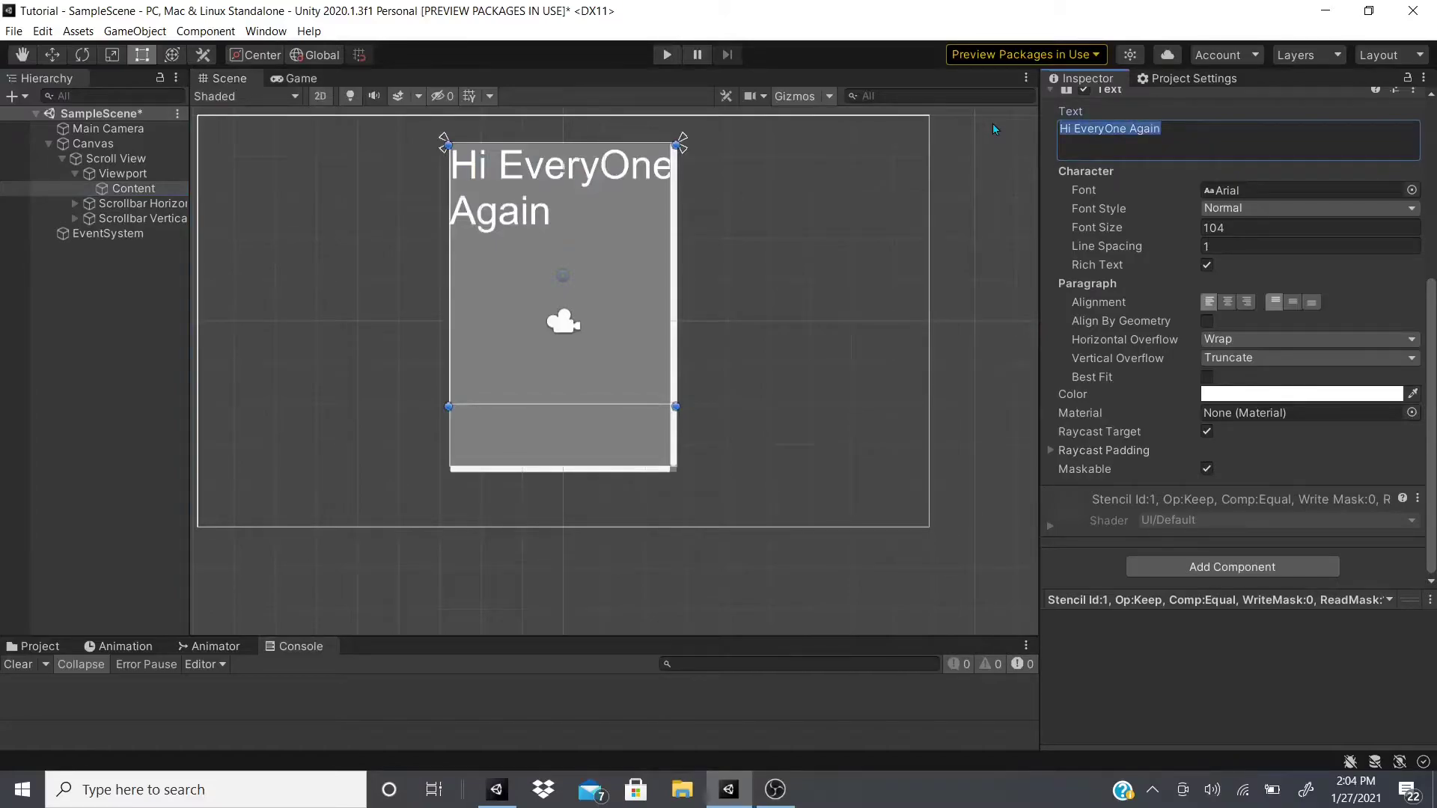
key(BackSpace)
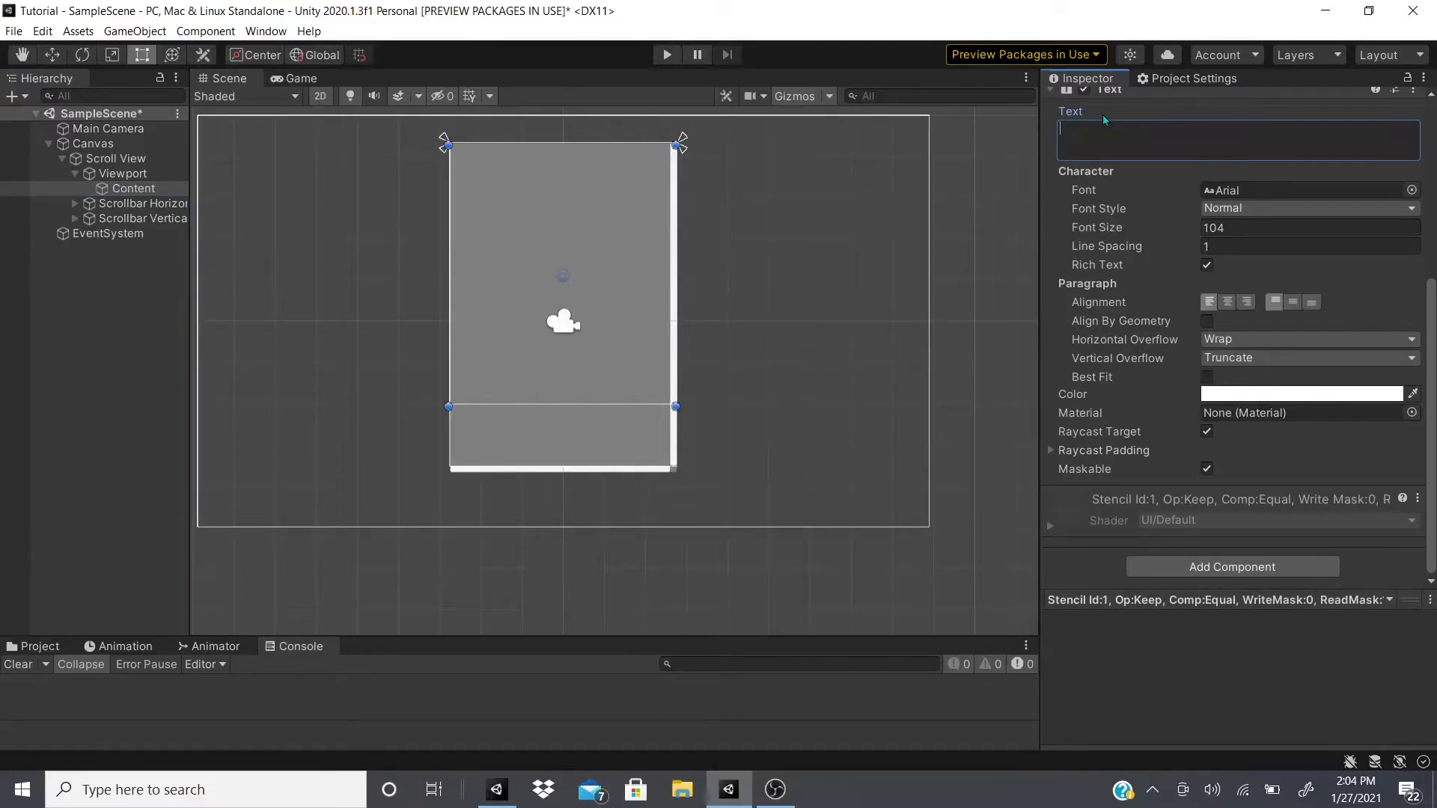
key(ctrl+z)
key(ctrl+c)
click(1275, 132)
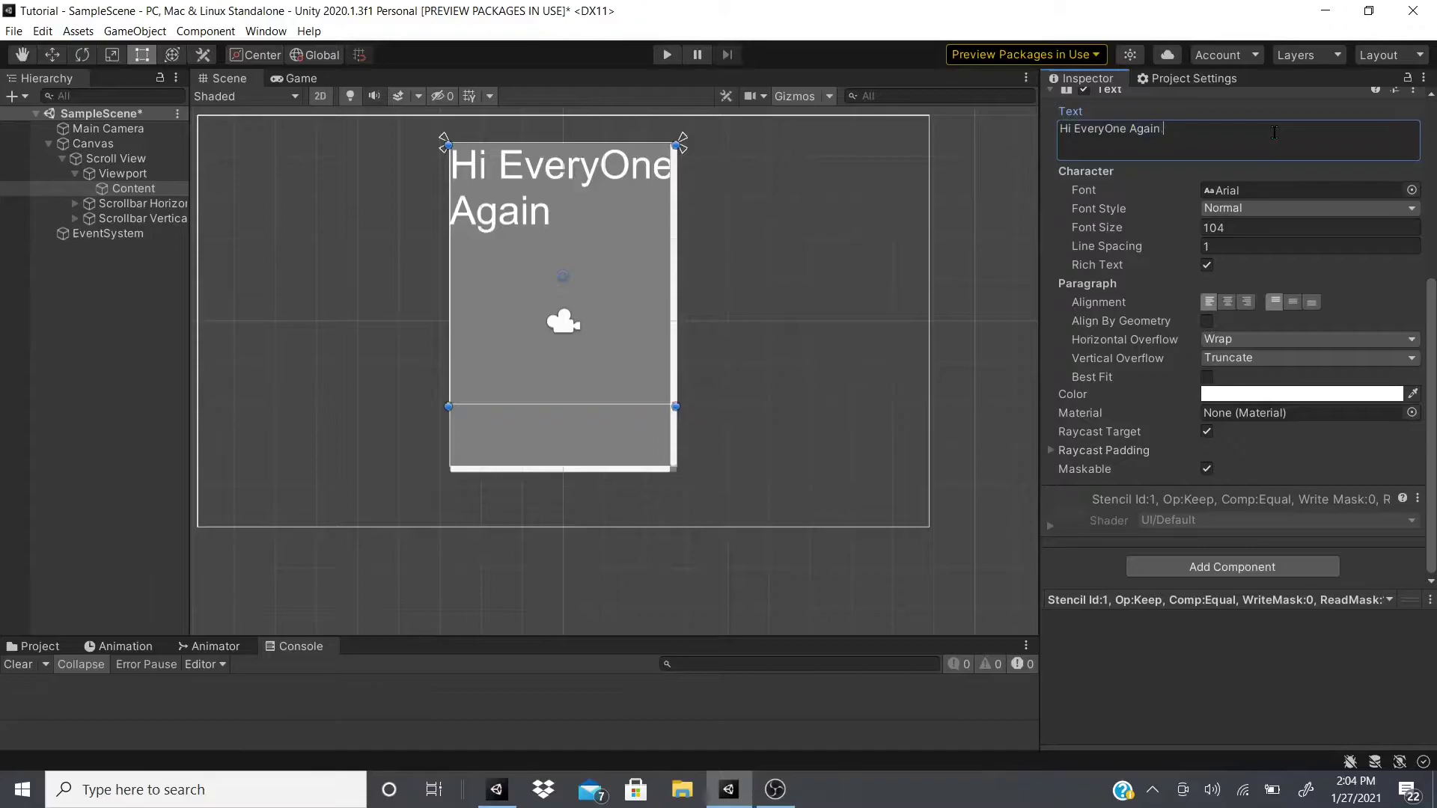
key(ctrl+v)
key(ctrl+v)
key(ctrl+v)
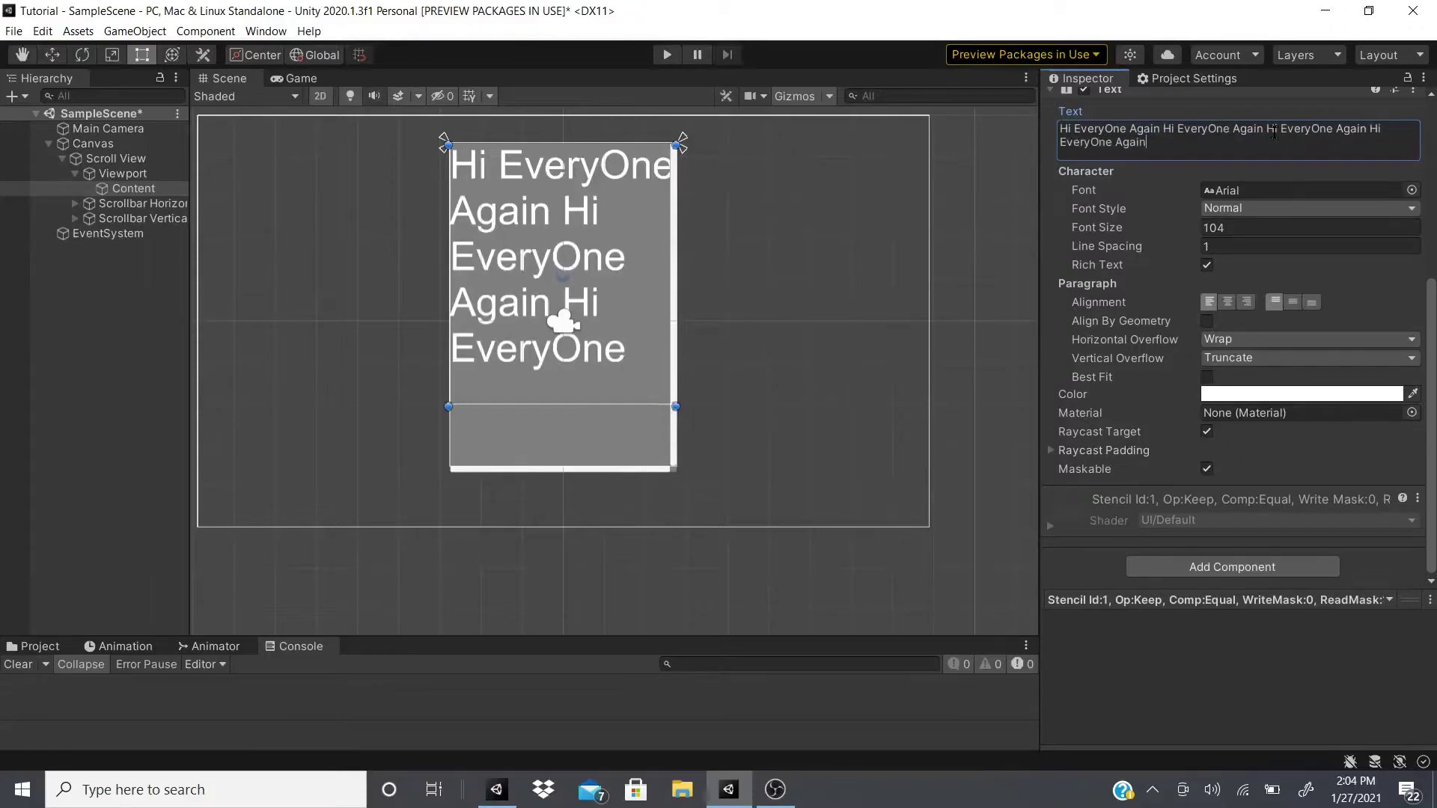
click(1163, 130)
key(Return)
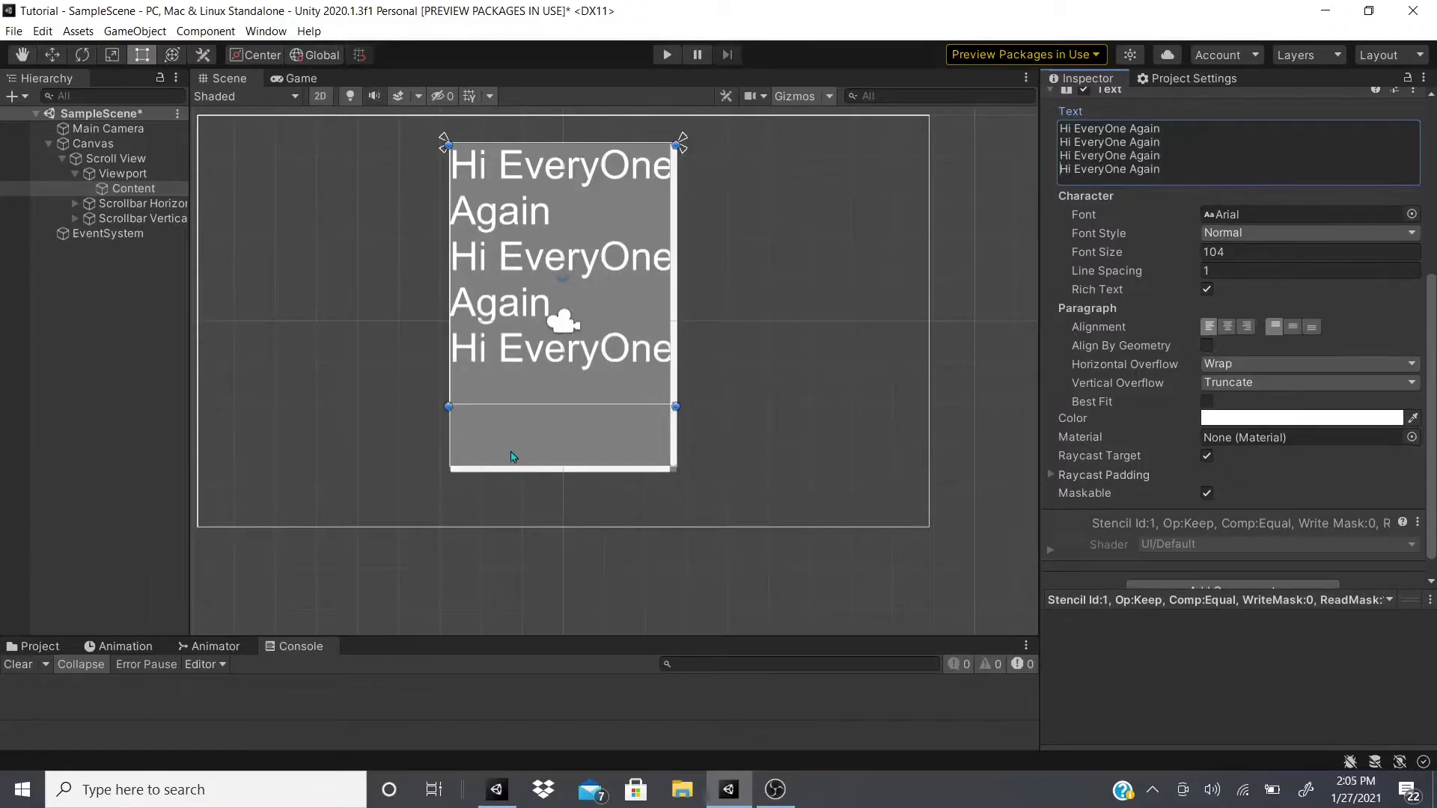
- Stretch the Content rectangle's bottom edge downward in the Scene view to a height of about 1279
drag(524, 409, 554, 497)
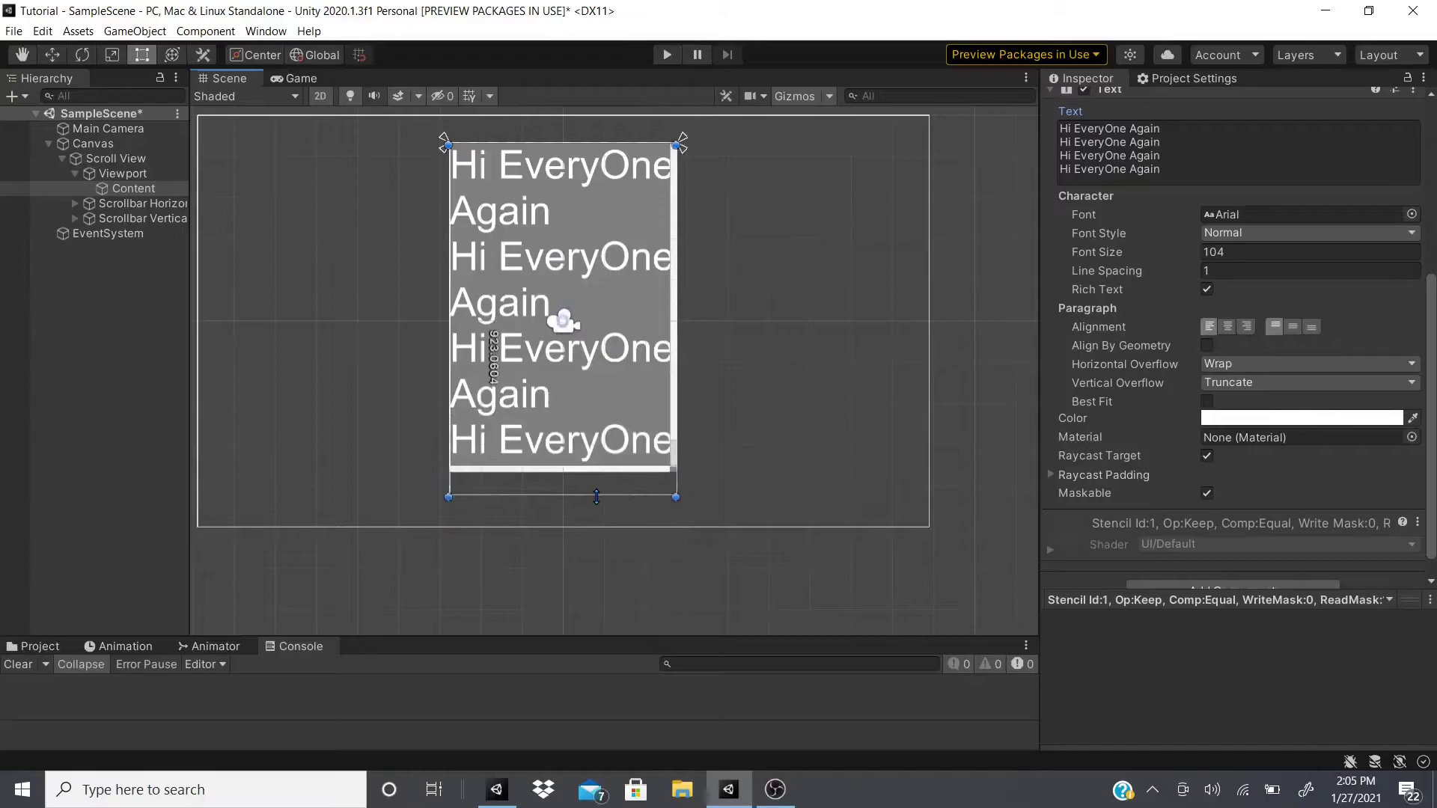
scroll(676, 425, up, 4)
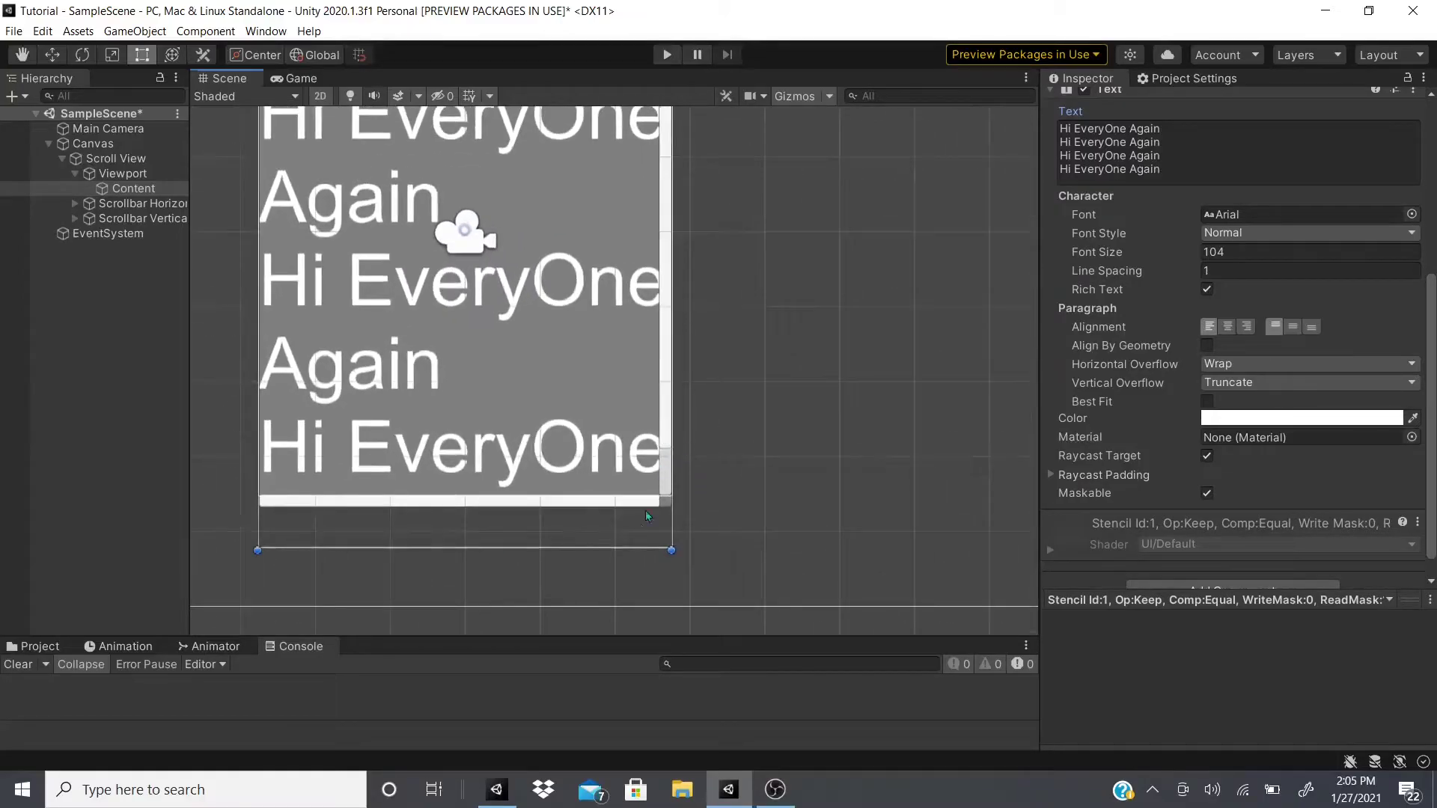
drag(615, 545, 644, 621)
scroll(765, 435, down, 3)
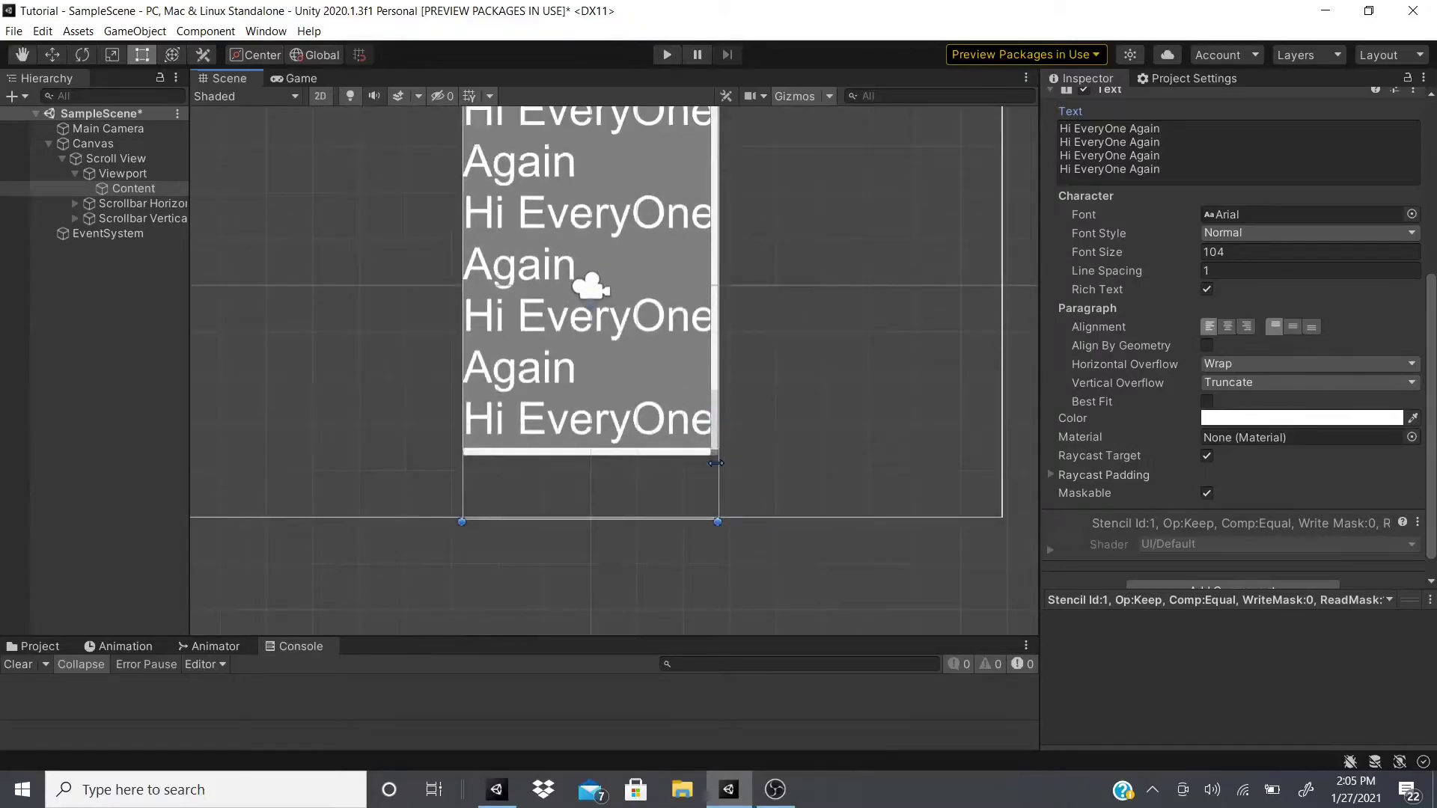
scroll(612, 561, down, 1)
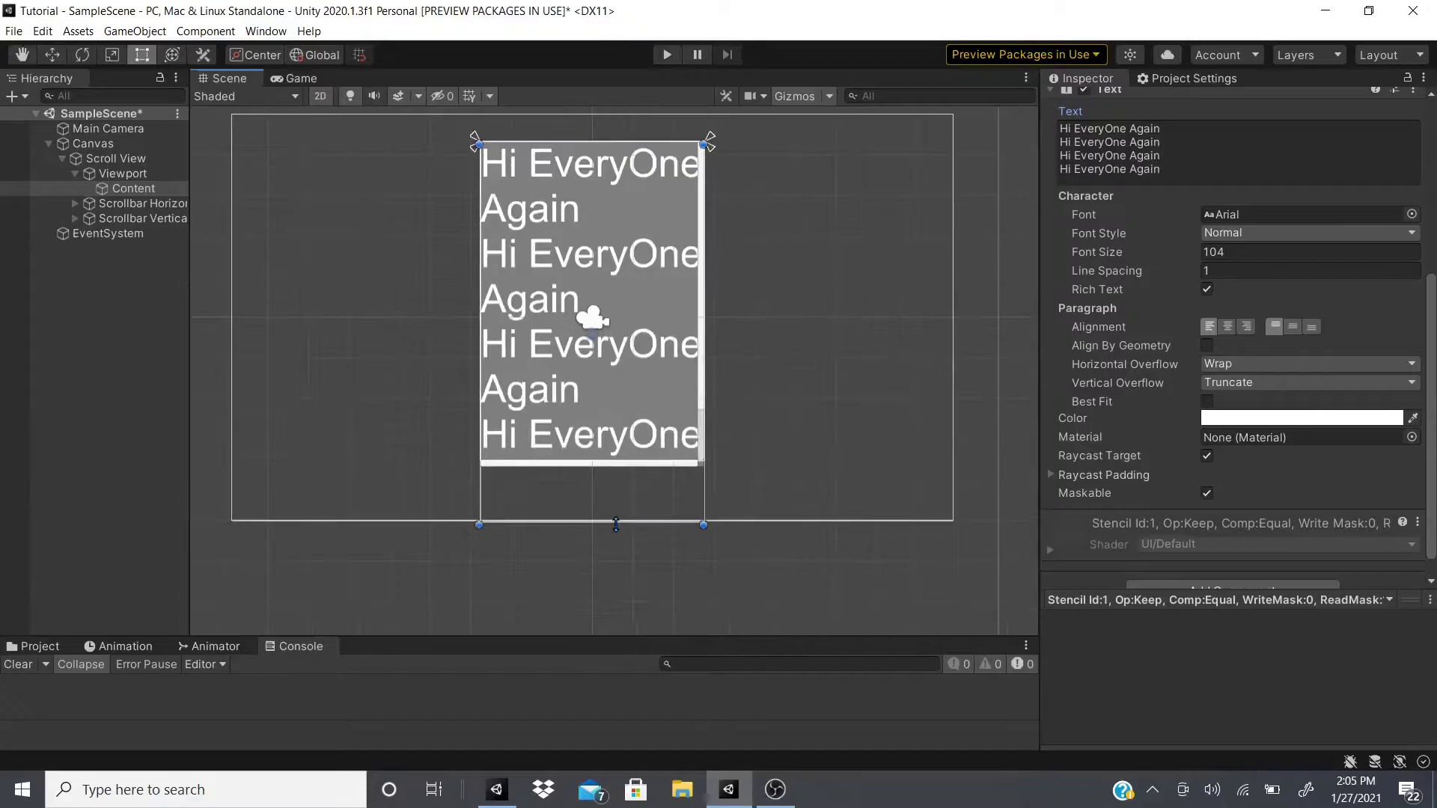
drag(616, 523, 619, 623)
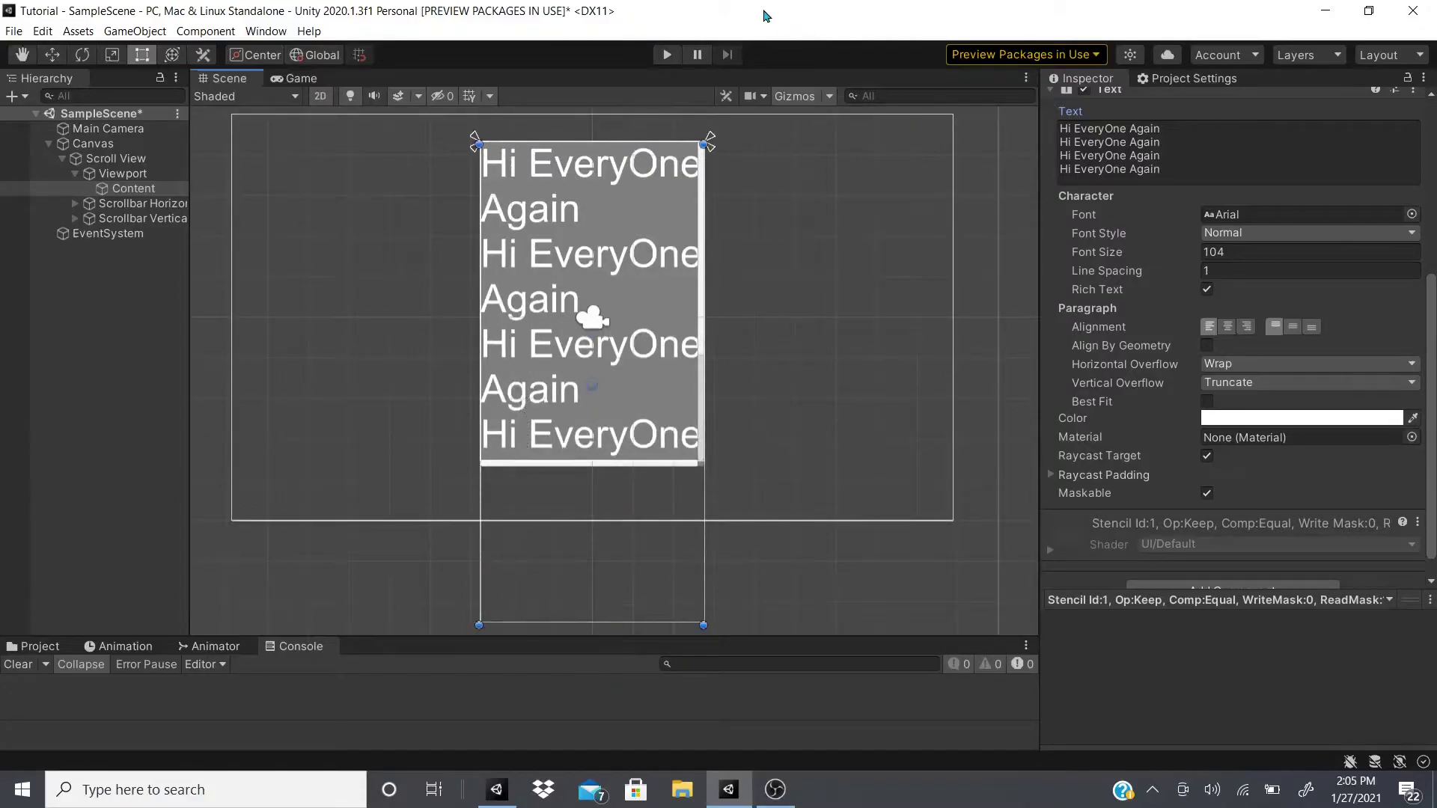
scroll(516, 419, down, 1)
scroll(536, 529, up, 1)
middle_drag(541, 445, 523, 325)
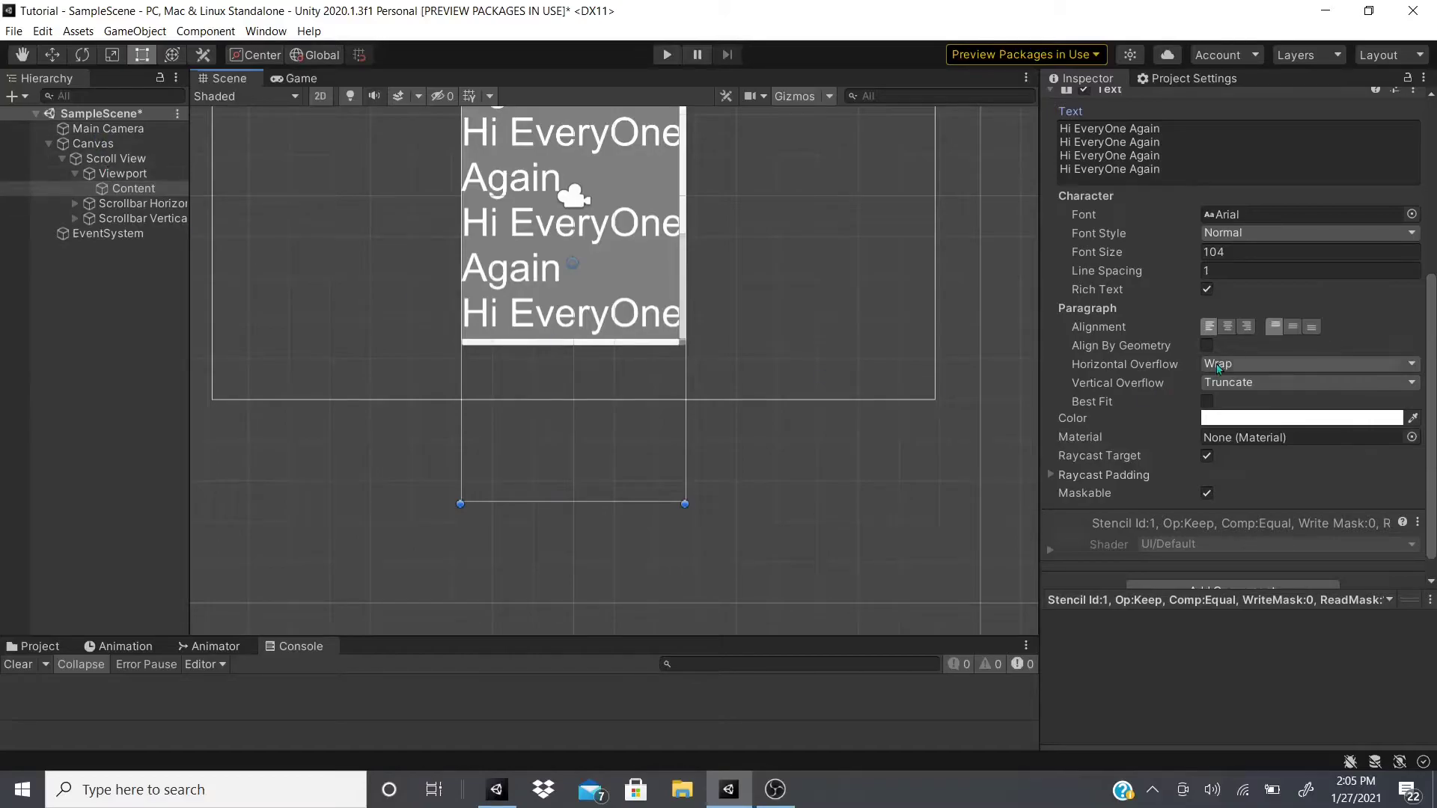
- Disable the Mask component on the Viewport, leaving Show Mask Graphic off
scroll(1215, 361, up, 3)
scroll(1215, 361, up, 3)
click(123, 173)
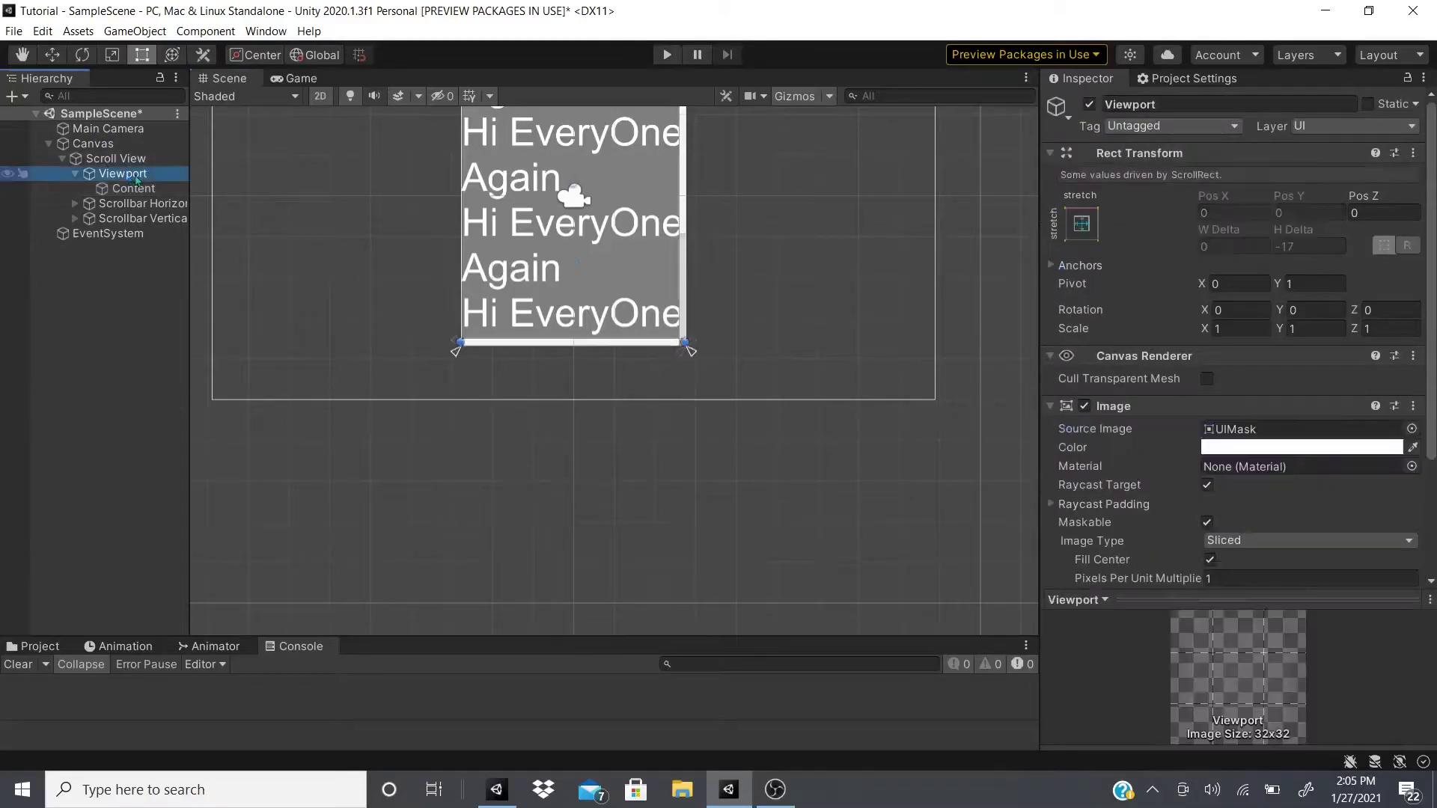
scroll(1192, 387, down, 3)
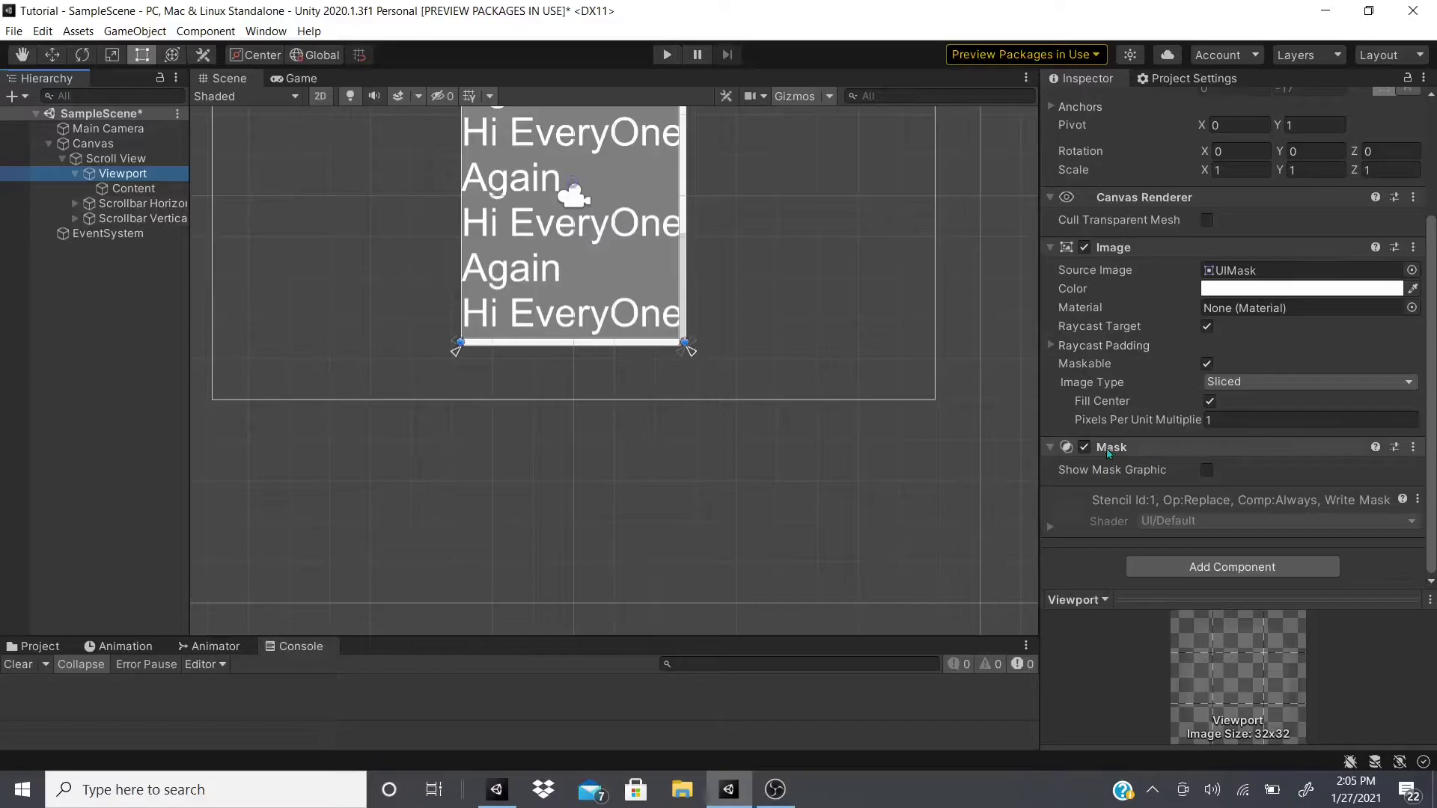
click(1208, 468)
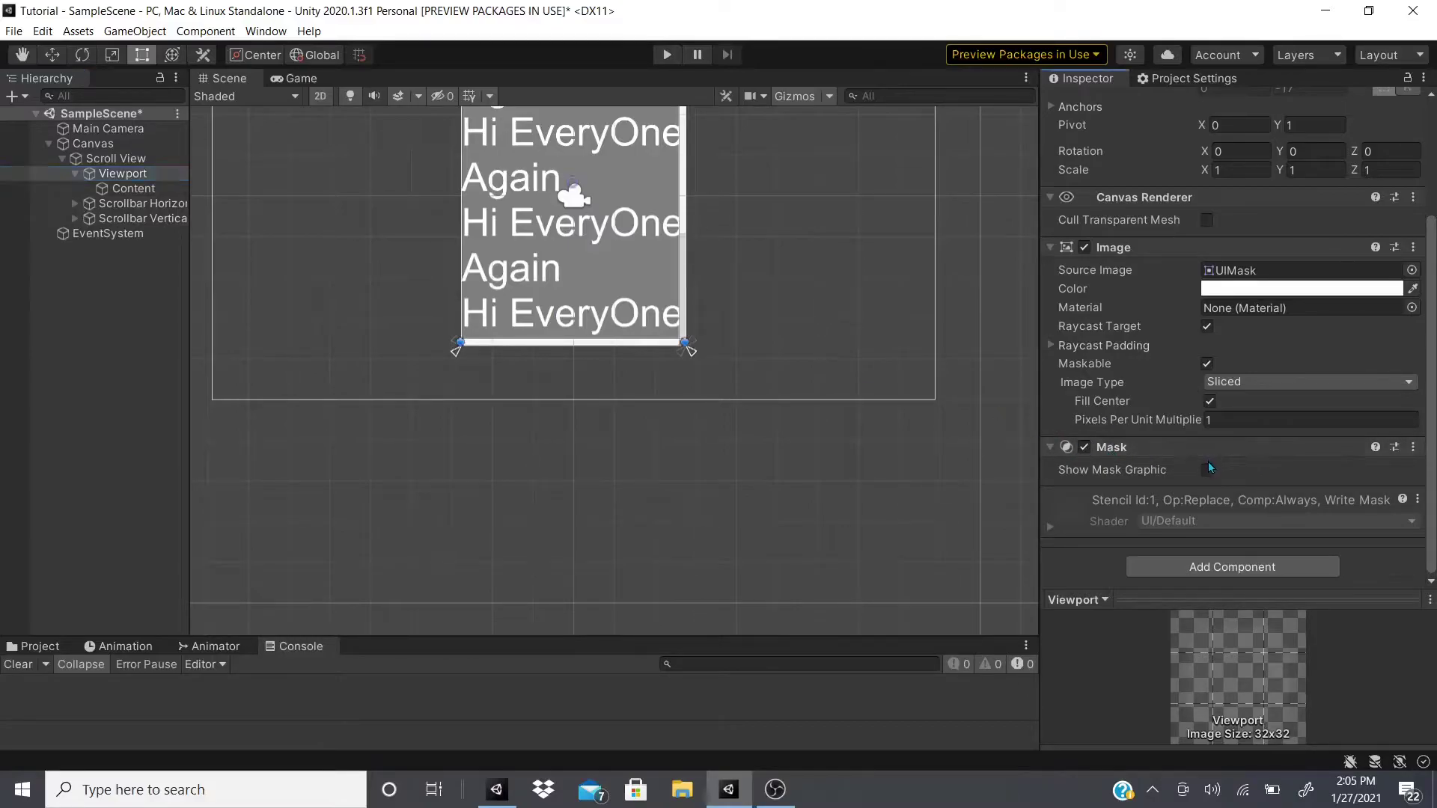
click(1209, 525)
scroll(1214, 522, down, 1)
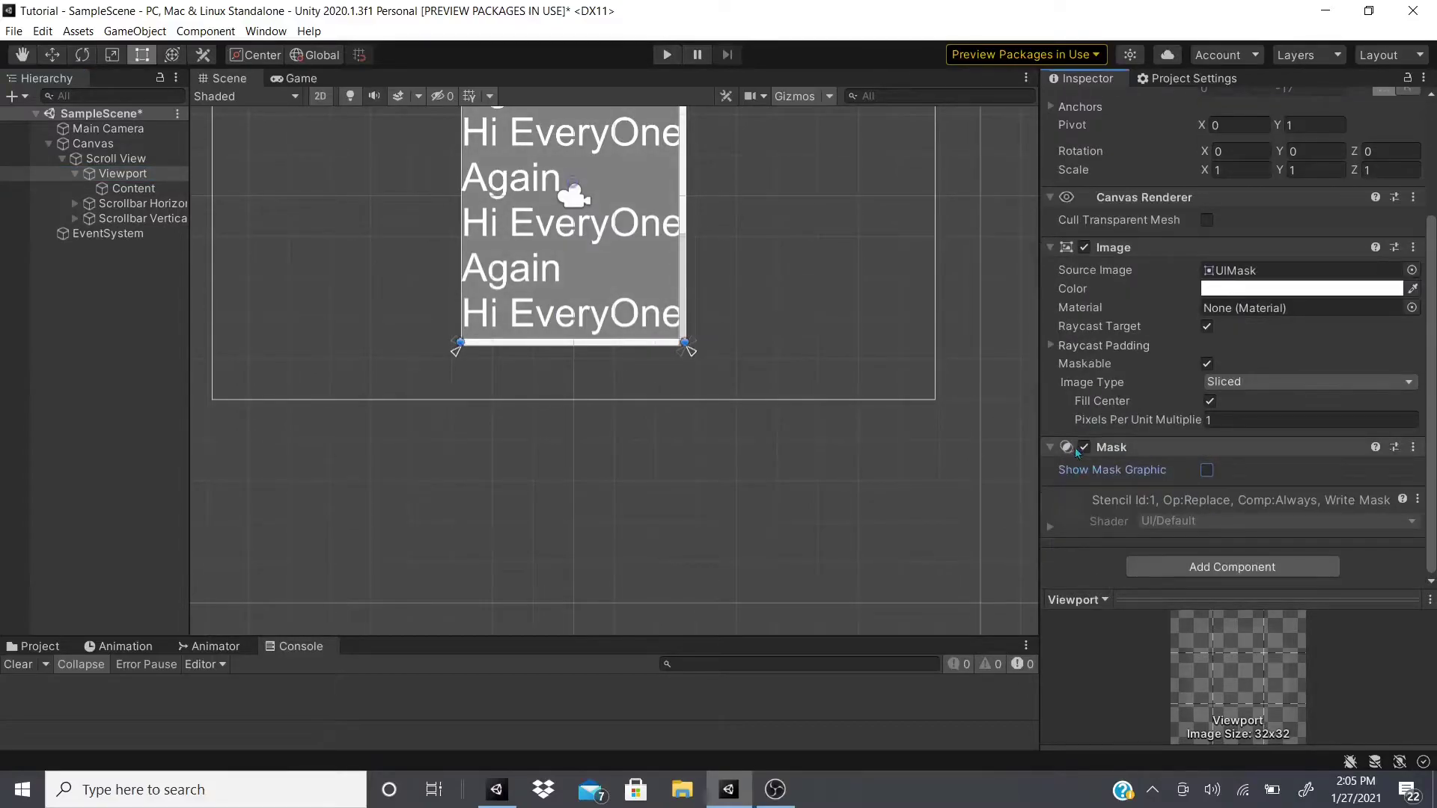
click(1084, 447)
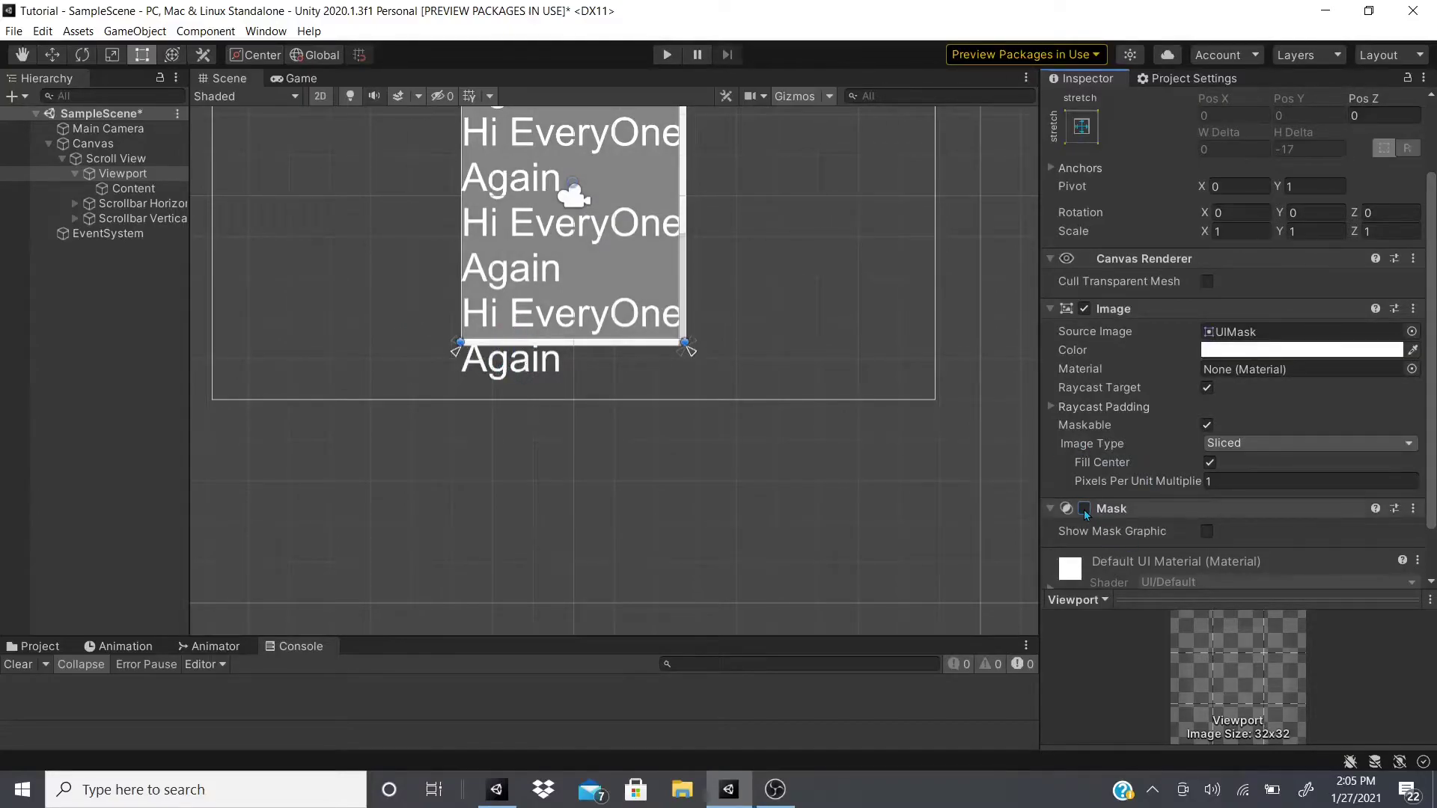
- Add a fifth "Hi EveryOne Again" line to the end of the Content object's text
click(119, 188)
drag(1162, 370, 983, 370)
key(ctrl+c)
key(End)
key(Return)
key(ctrl+v)
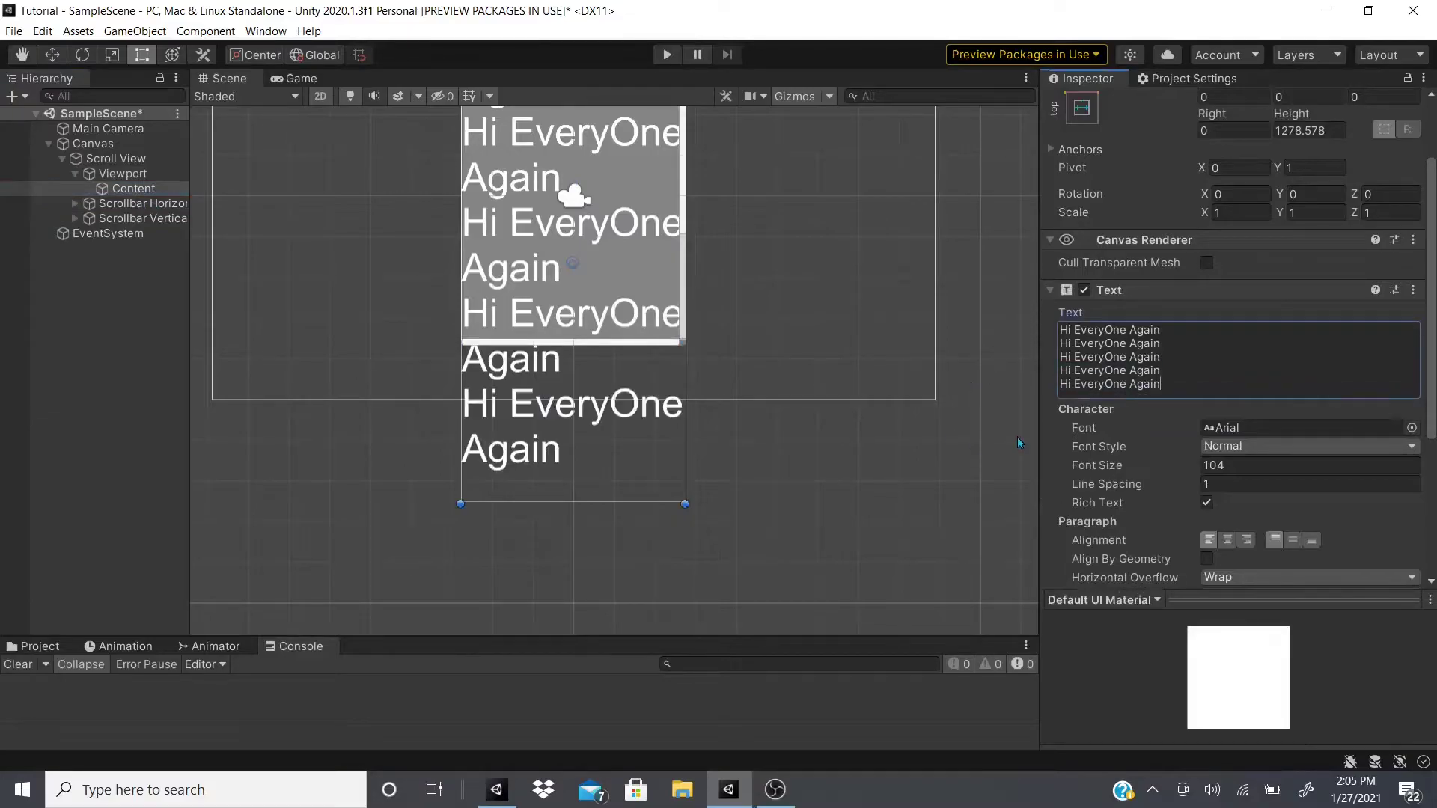
- Re-enable the Mask component on the Viewport
scroll(1327, 372, down, 5)
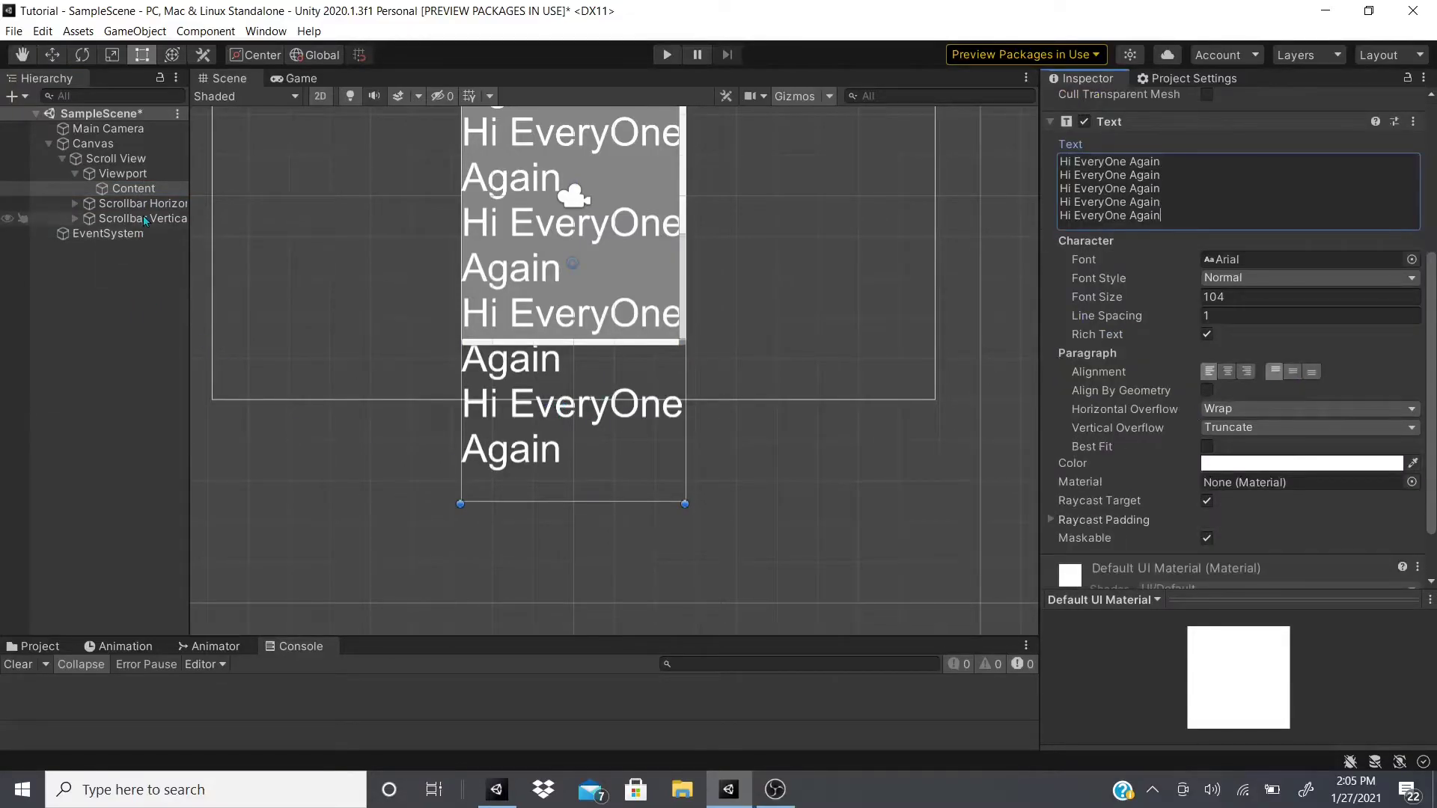
click(123, 173)
click(1084, 447)
click(1085, 447)
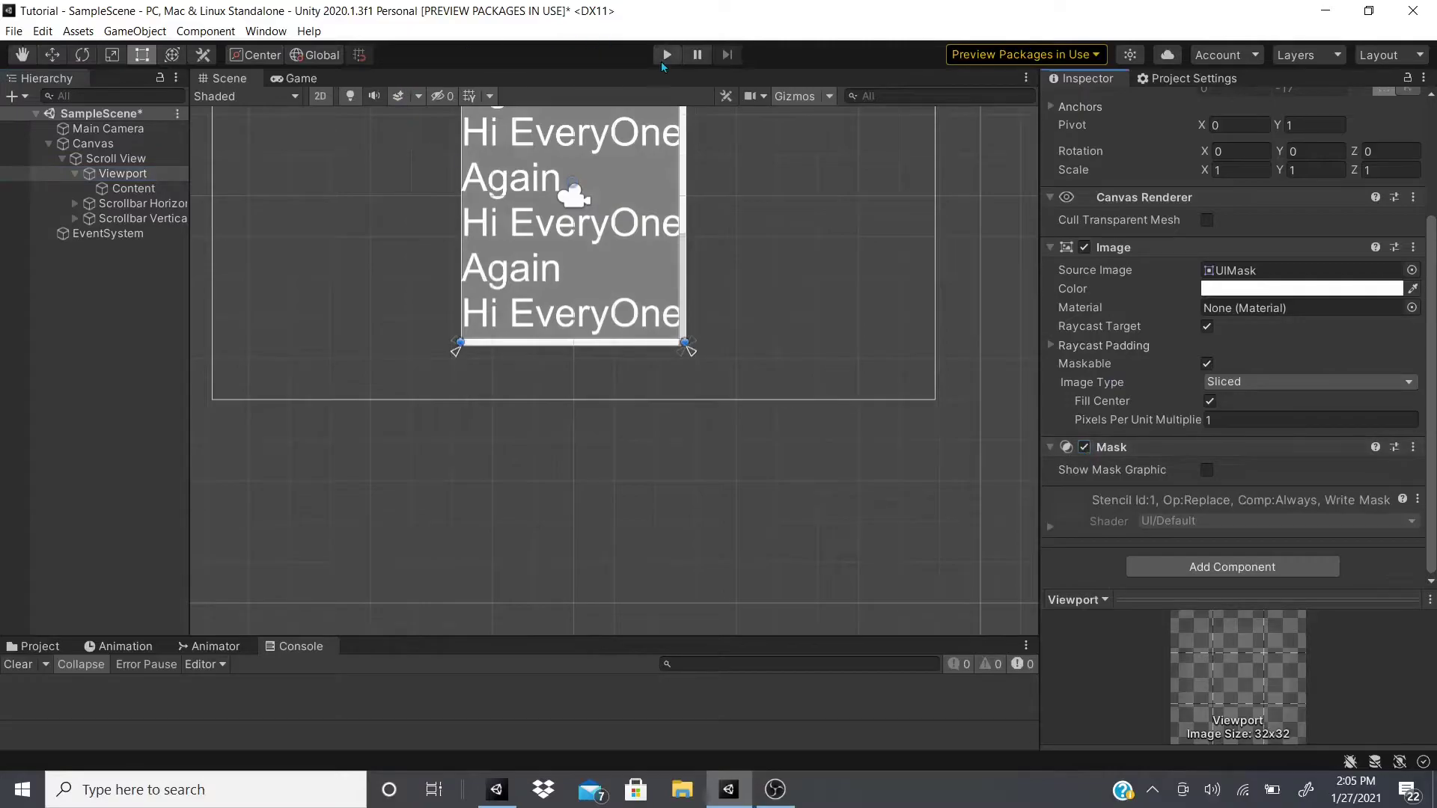
- Test scrolling the longer text in play mode with the content area and the vertical scrollbar, and stop the run
click(666, 56)
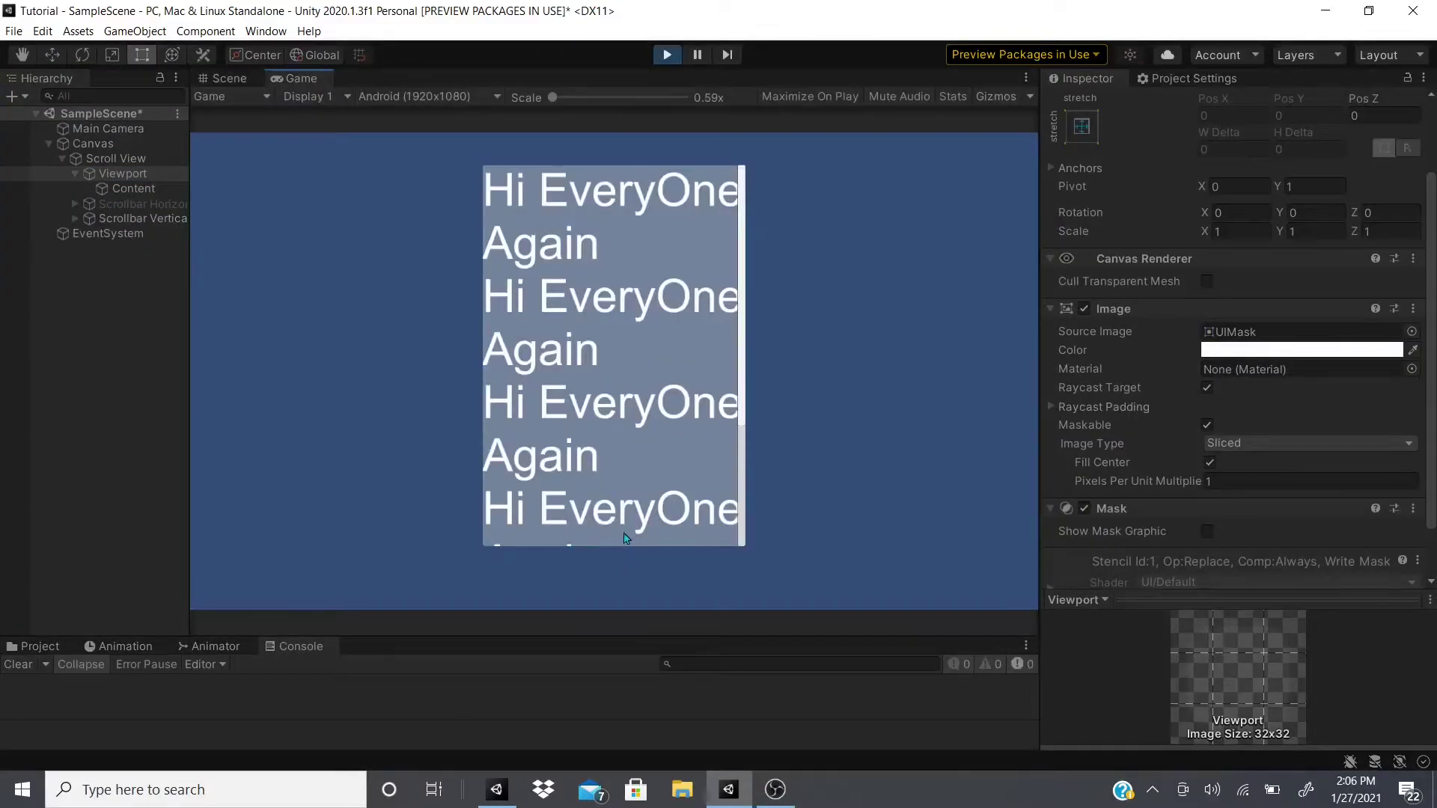
scroll(628, 528, down, 5)
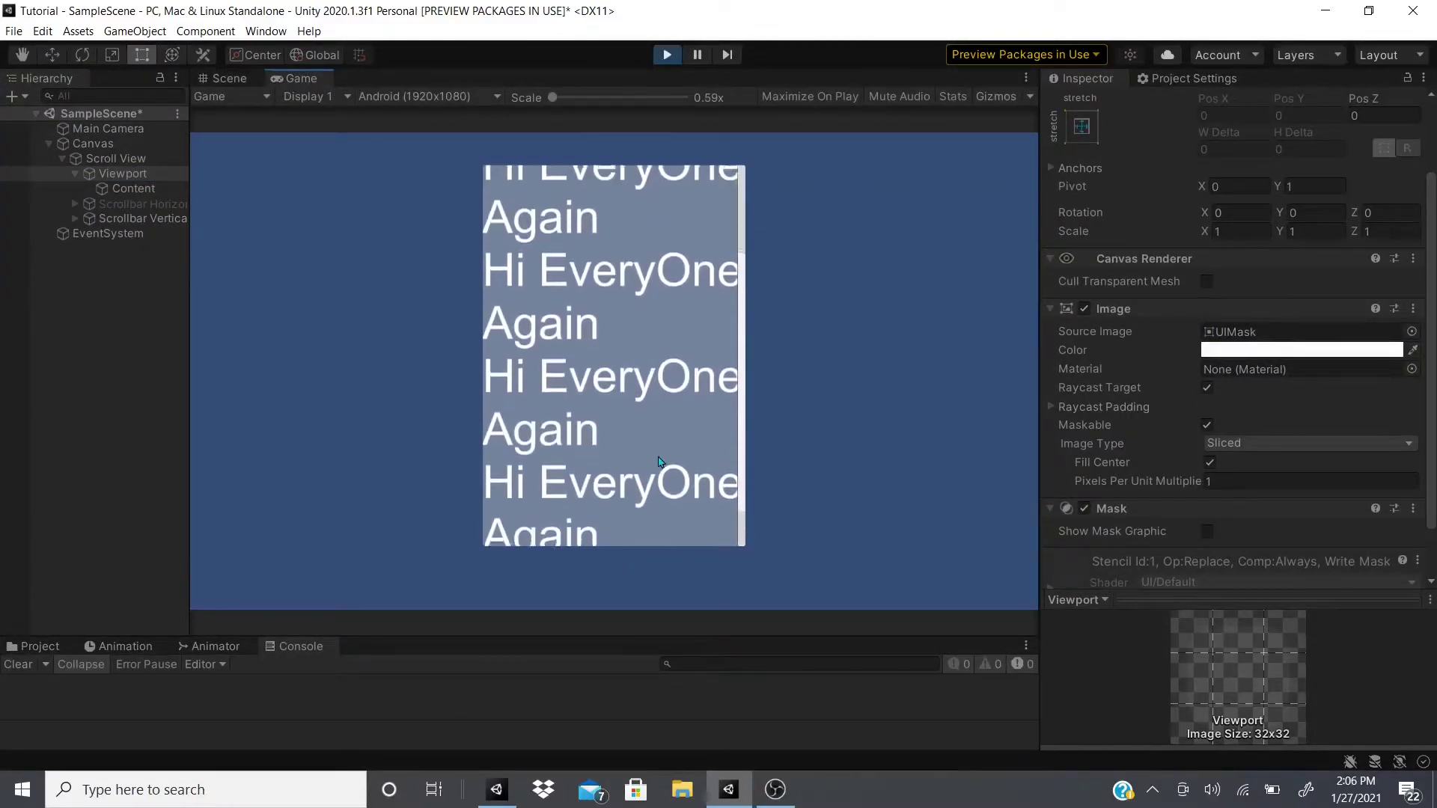
drag(741, 381, 765, 292)
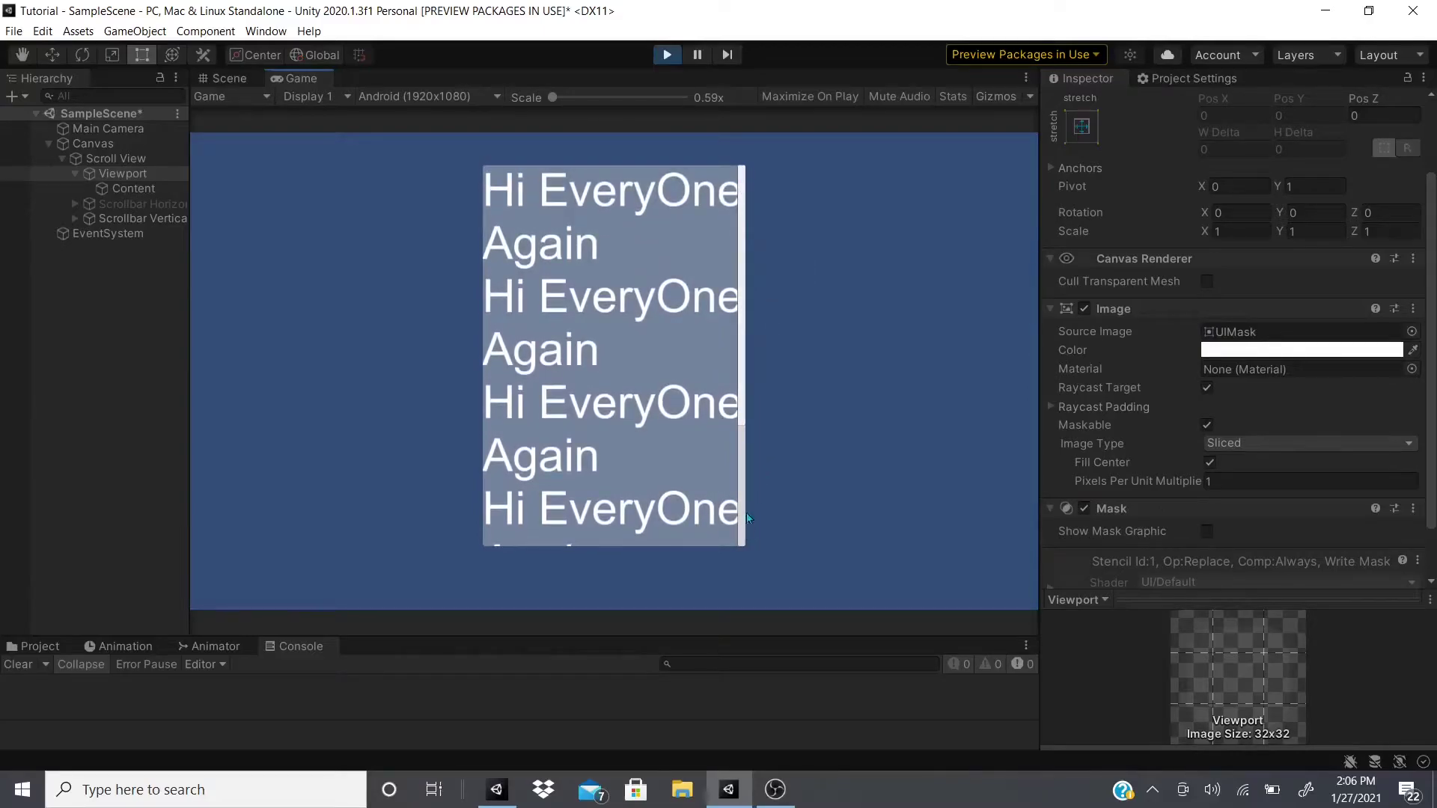
scroll(688, 446, down, 2)
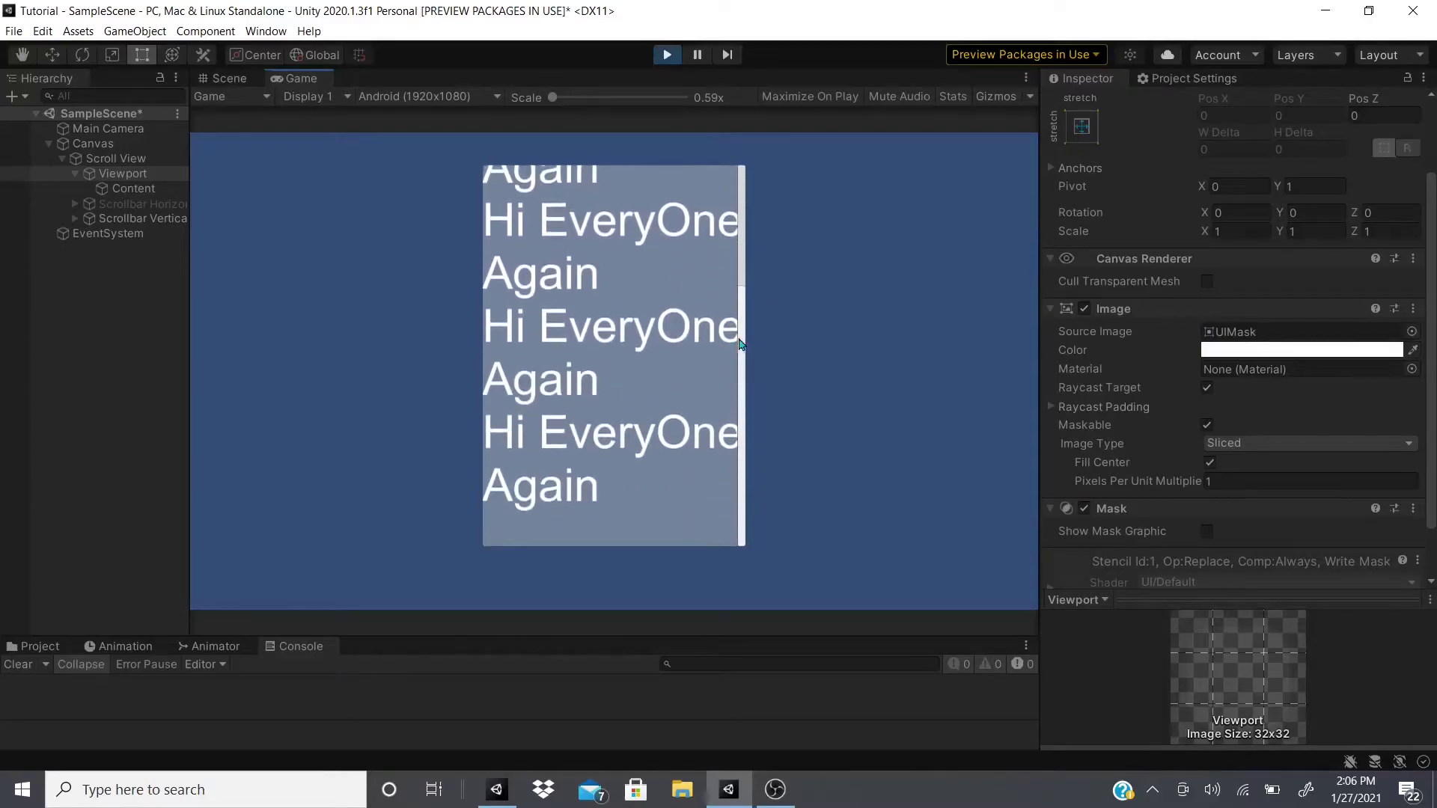
drag(660, 382, 757, 410)
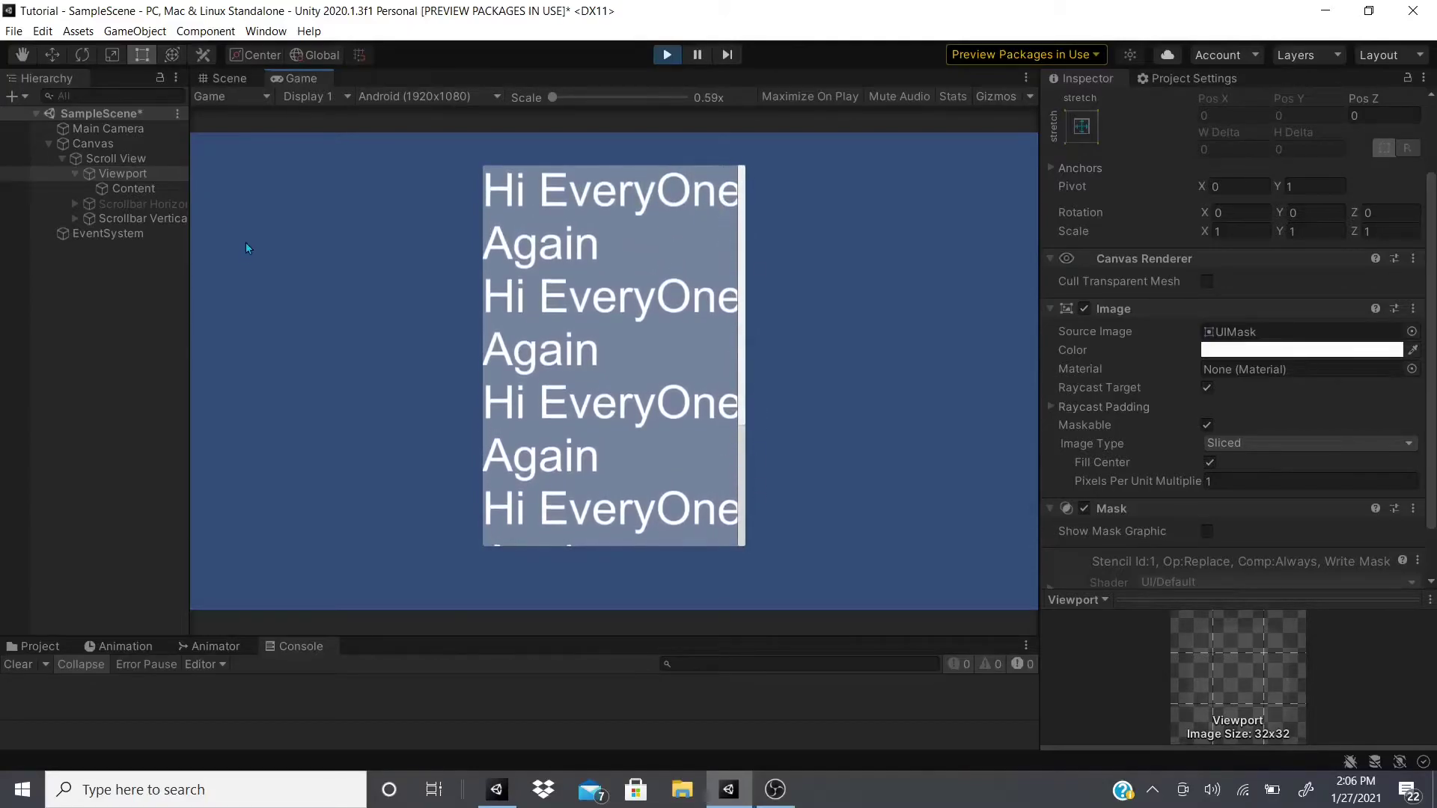
click(666, 56)
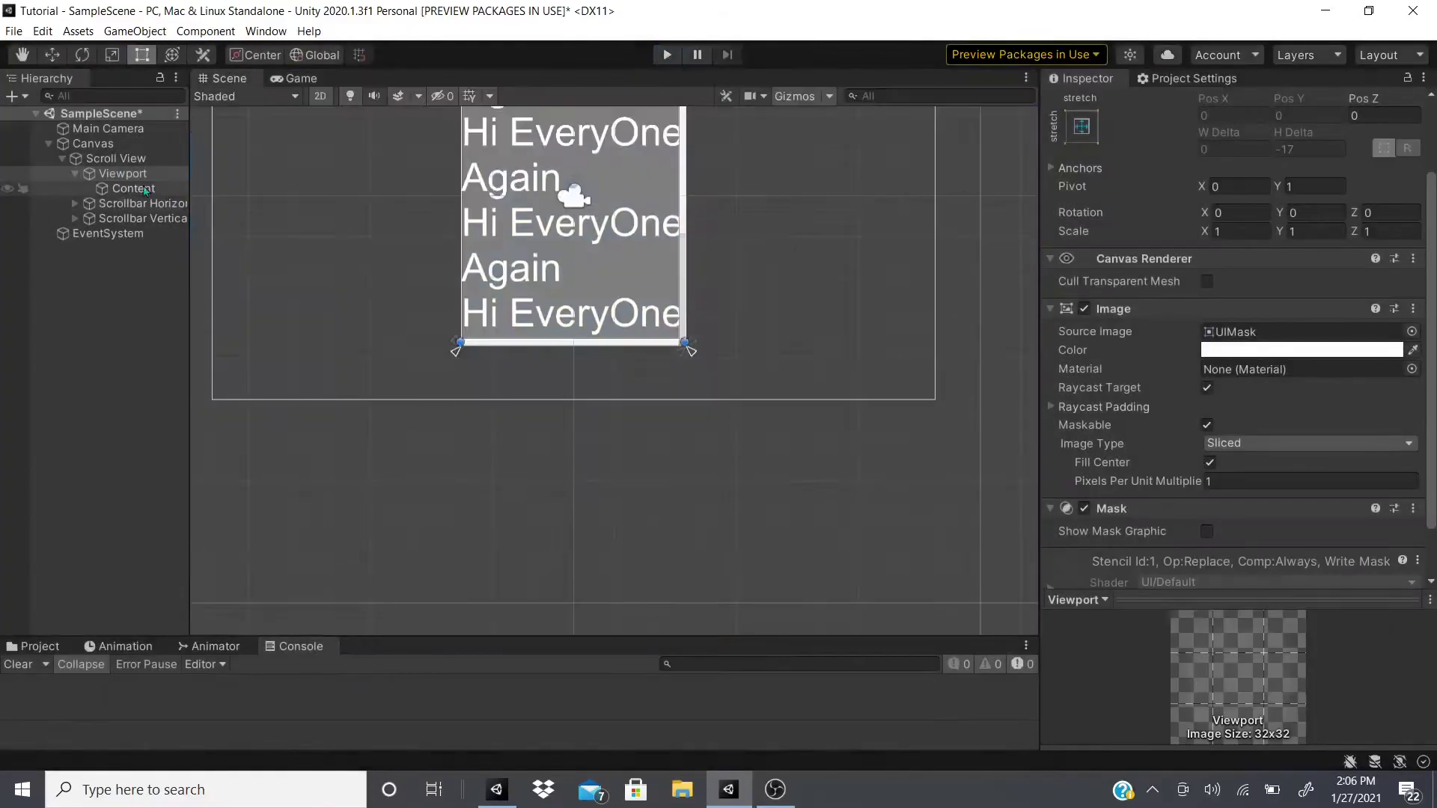
click(132, 190)
scroll(497, 267, up, 3)
middle_drag(496, 267, 475, 552)
scroll(474, 552, down, 1)
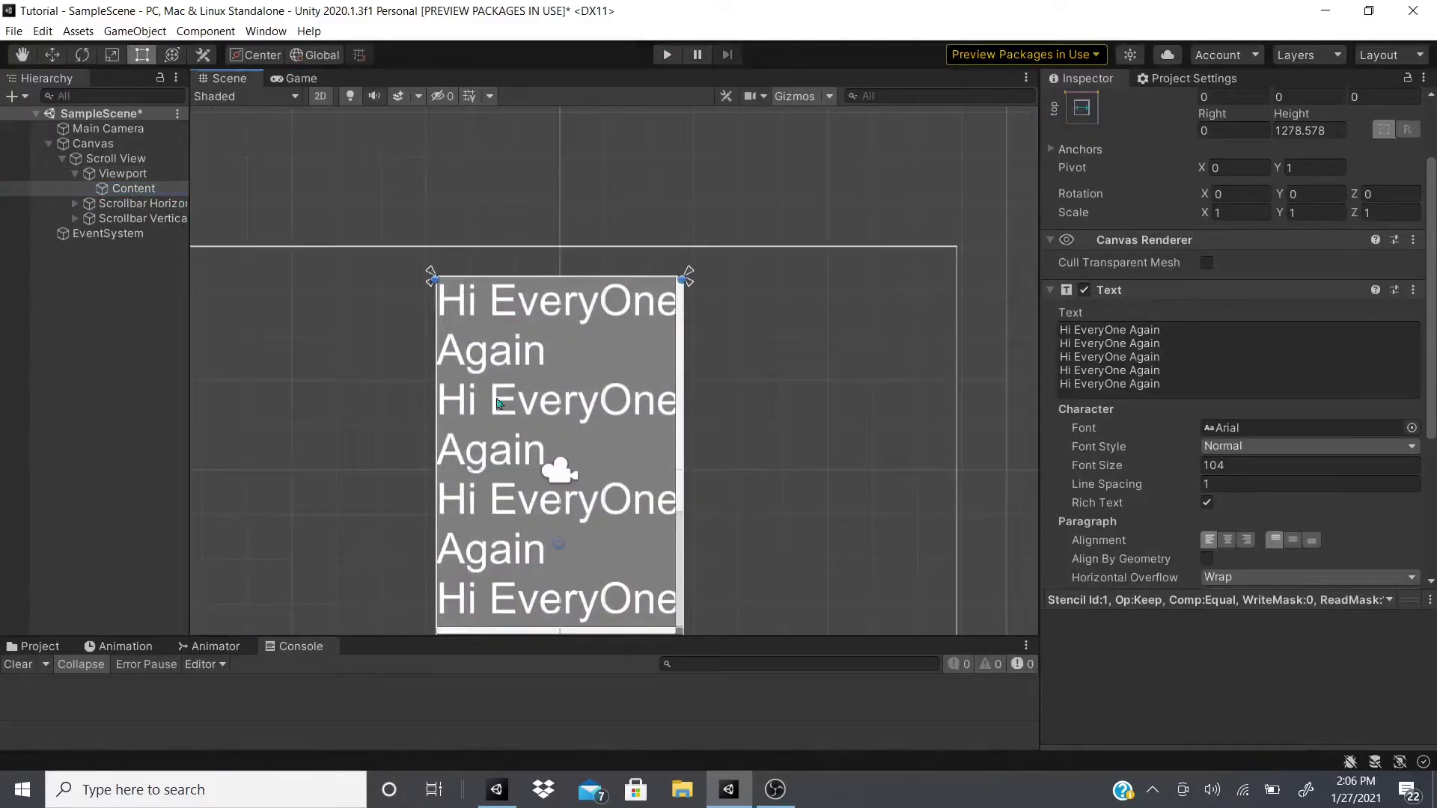
click(120, 174)
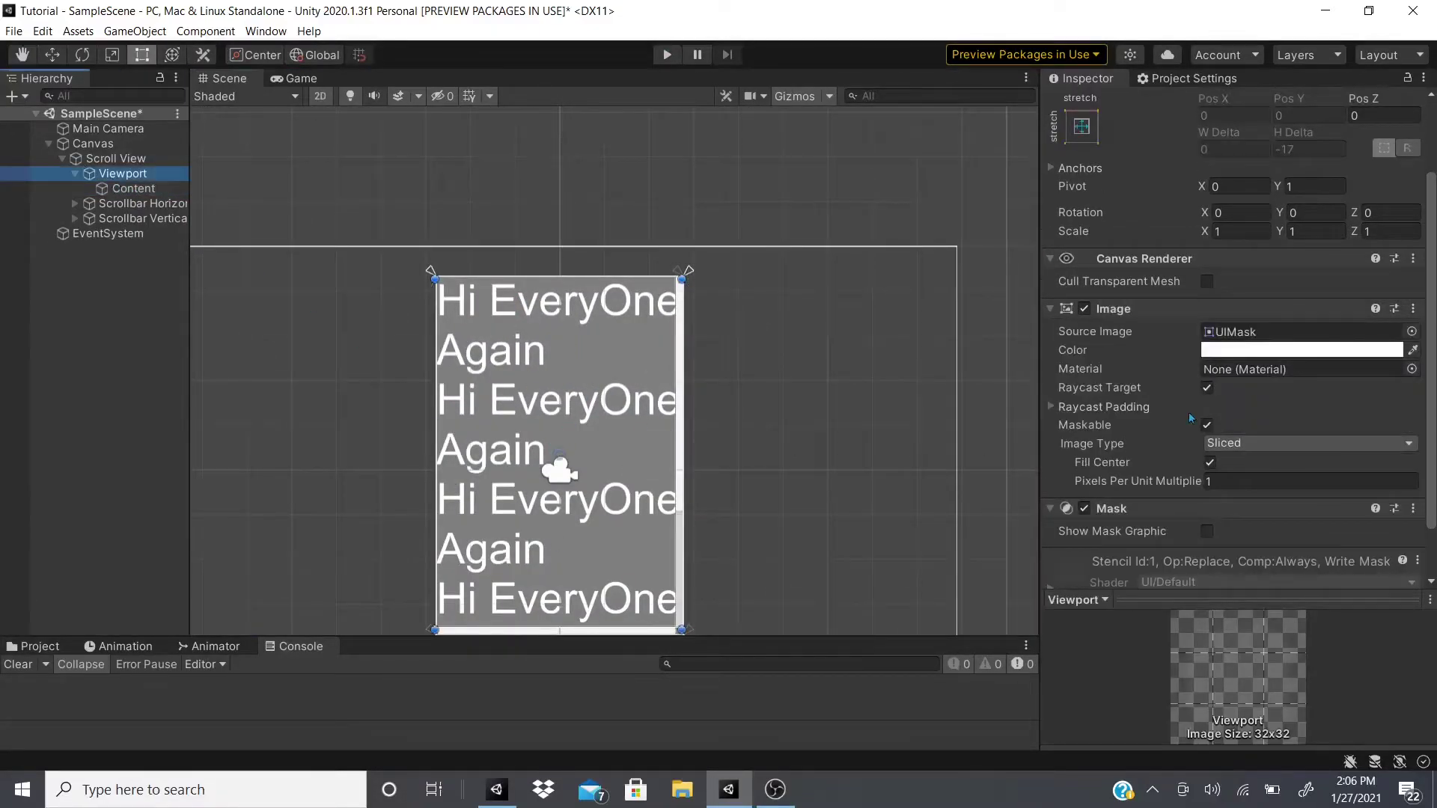
click(1302, 350)
drag(1378, 397, 1151, 402)
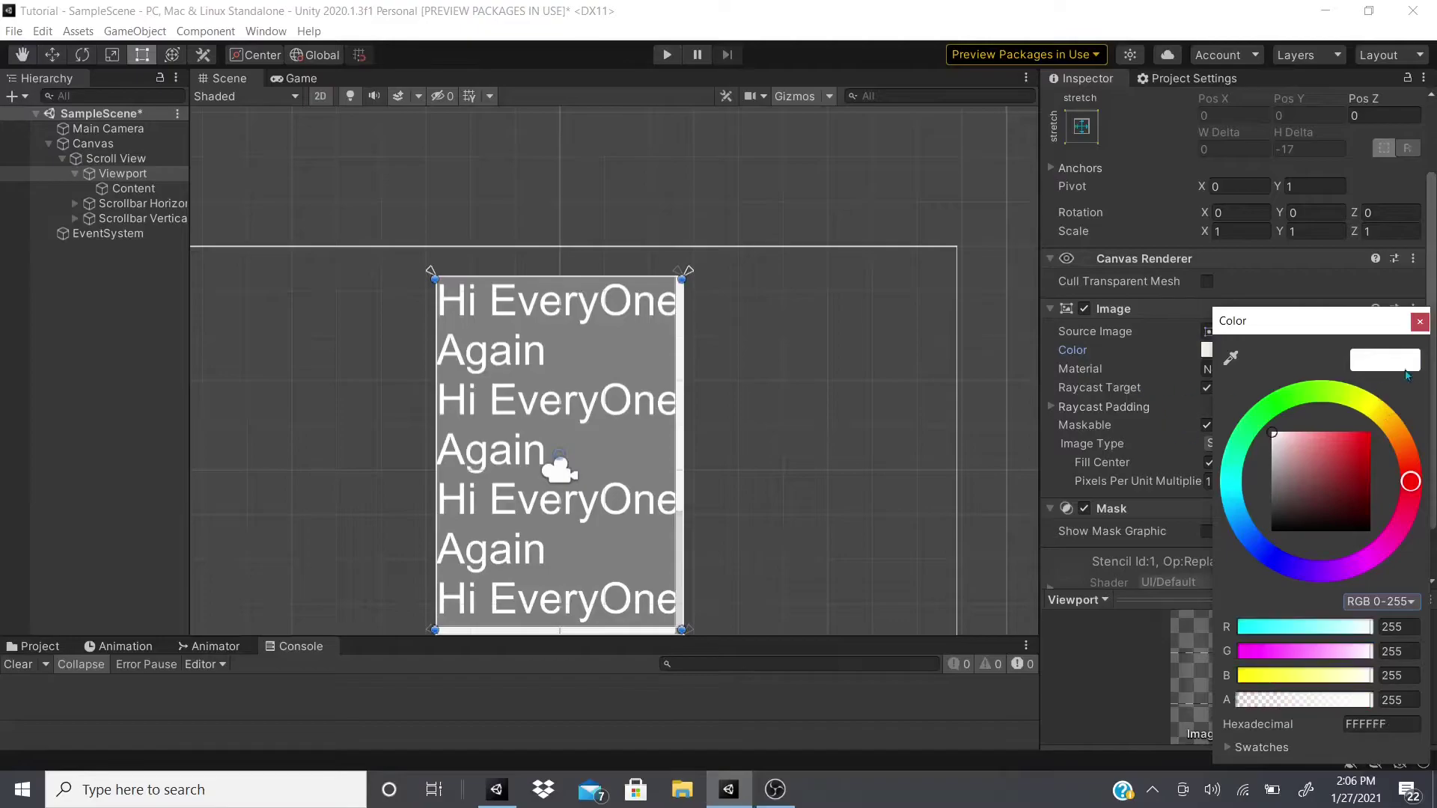
click(1420, 327)
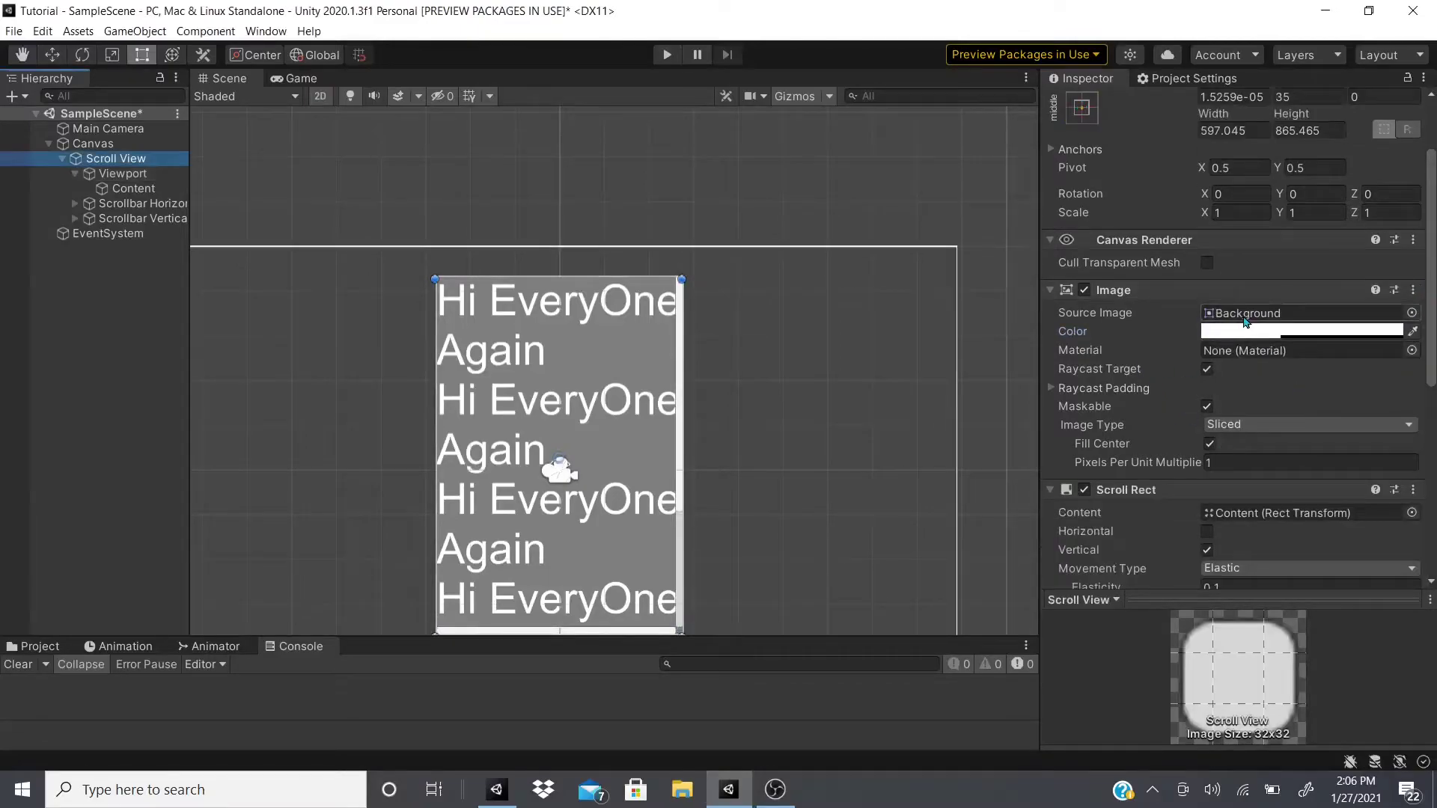
- Set the Scroll View's Image color to green 00FF0C with alpha 76 and run the scene in play mode
click(1244, 327)
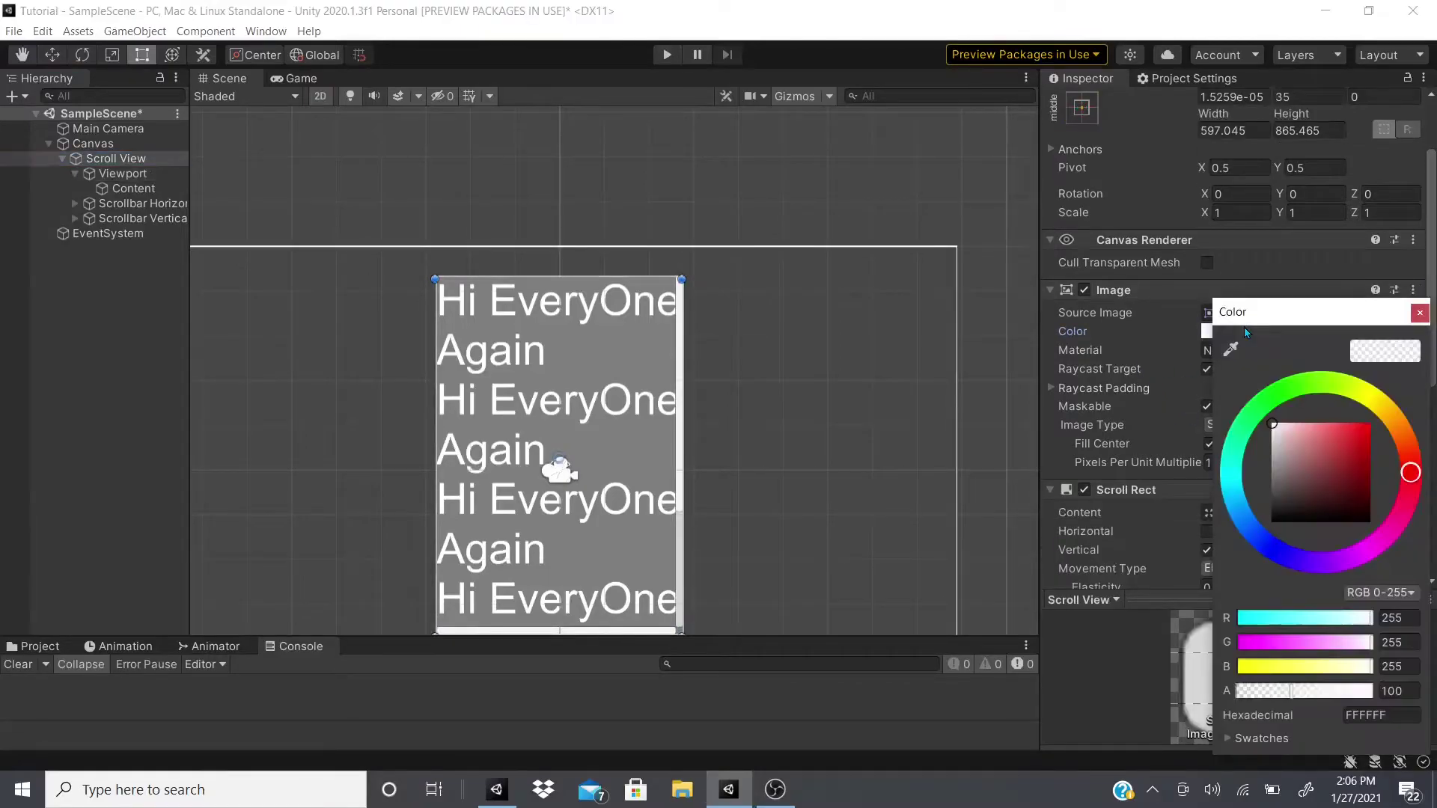
drag(1340, 432, 1415, 389)
click(1275, 399)
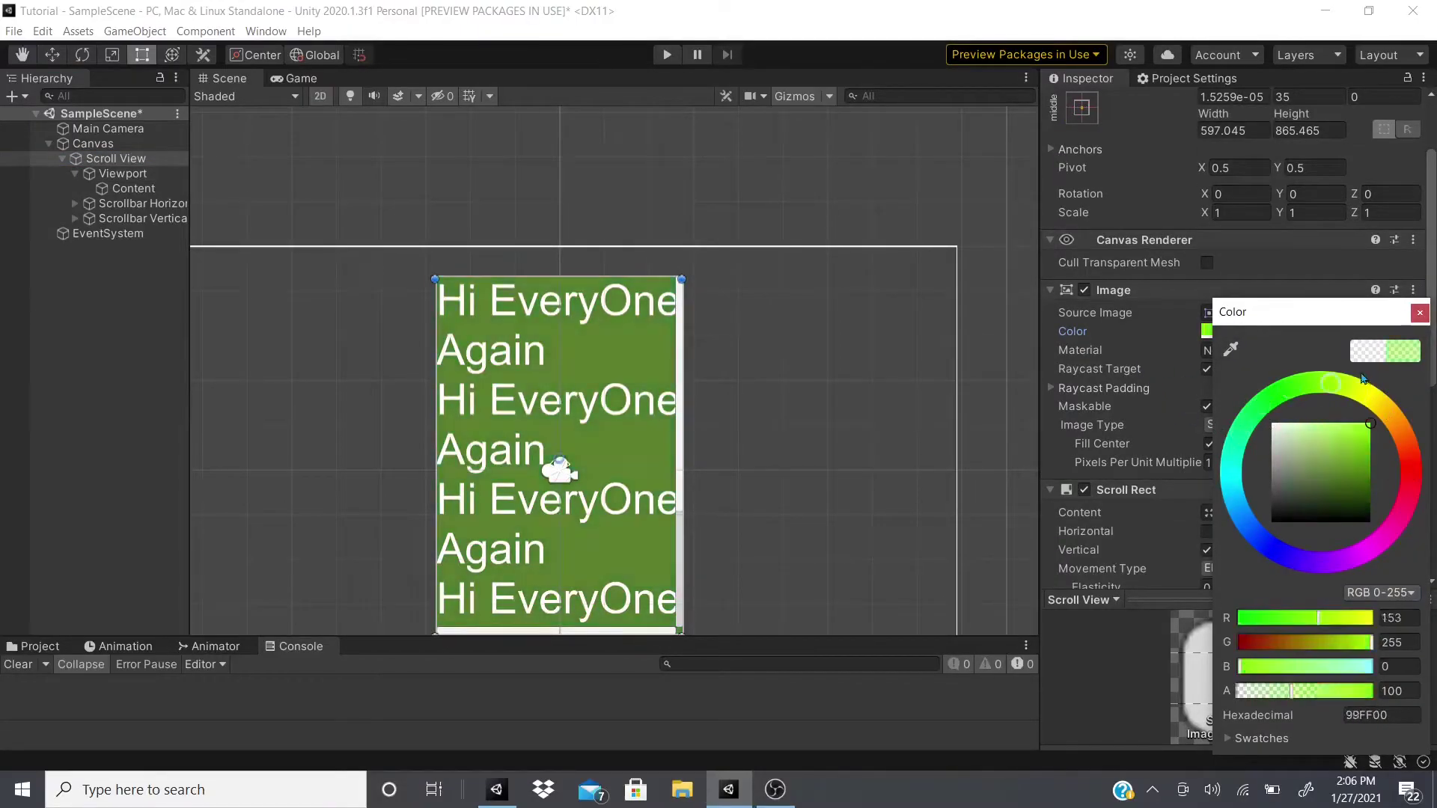
click(1416, 315)
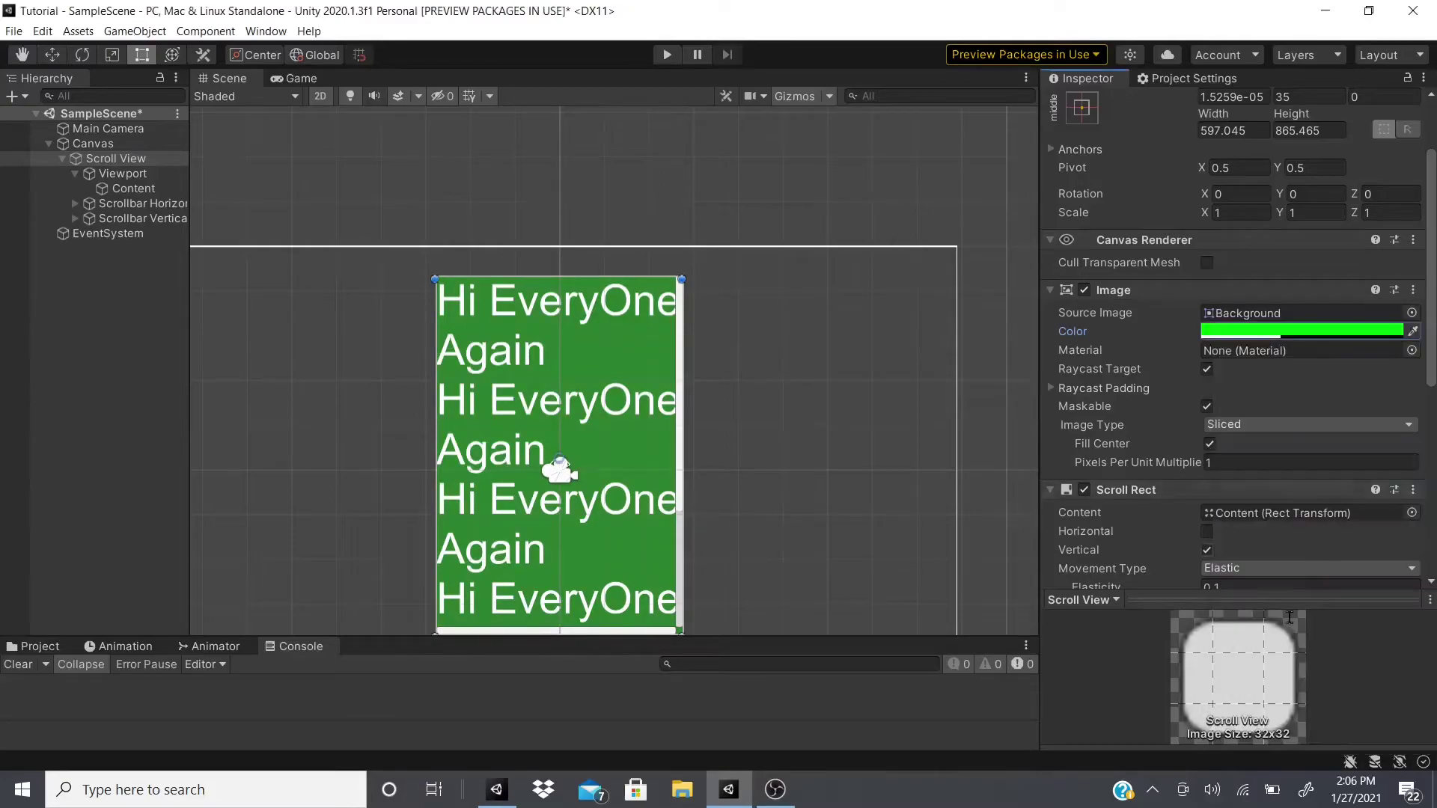
click(1272, 331)
drag(1309, 696, 1280, 696)
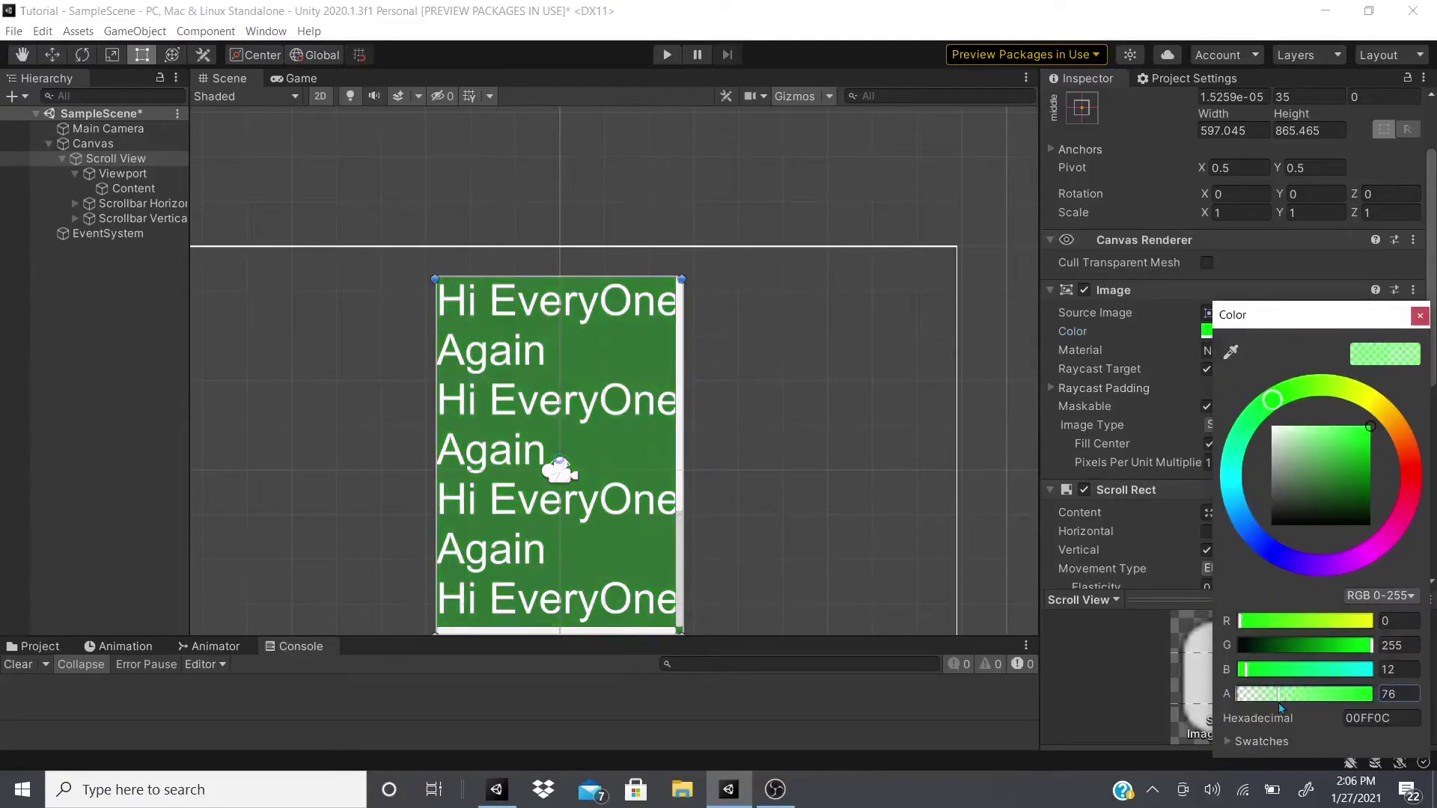
click(1418, 316)
click(667, 55)
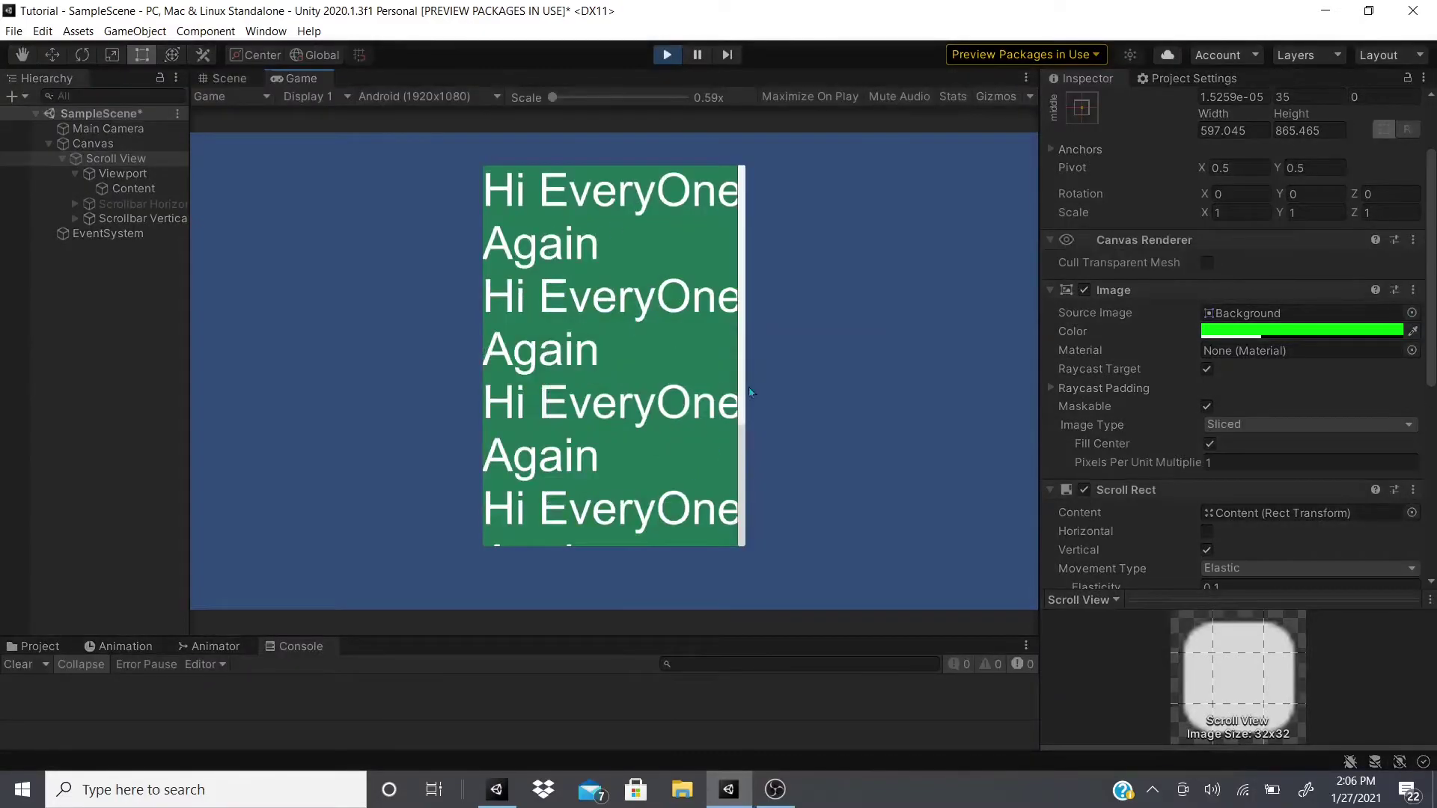
- Test scrolling the text over the green Scroll View background in play mode and stop the run
drag(628, 405, 633, 265)
click(667, 54)
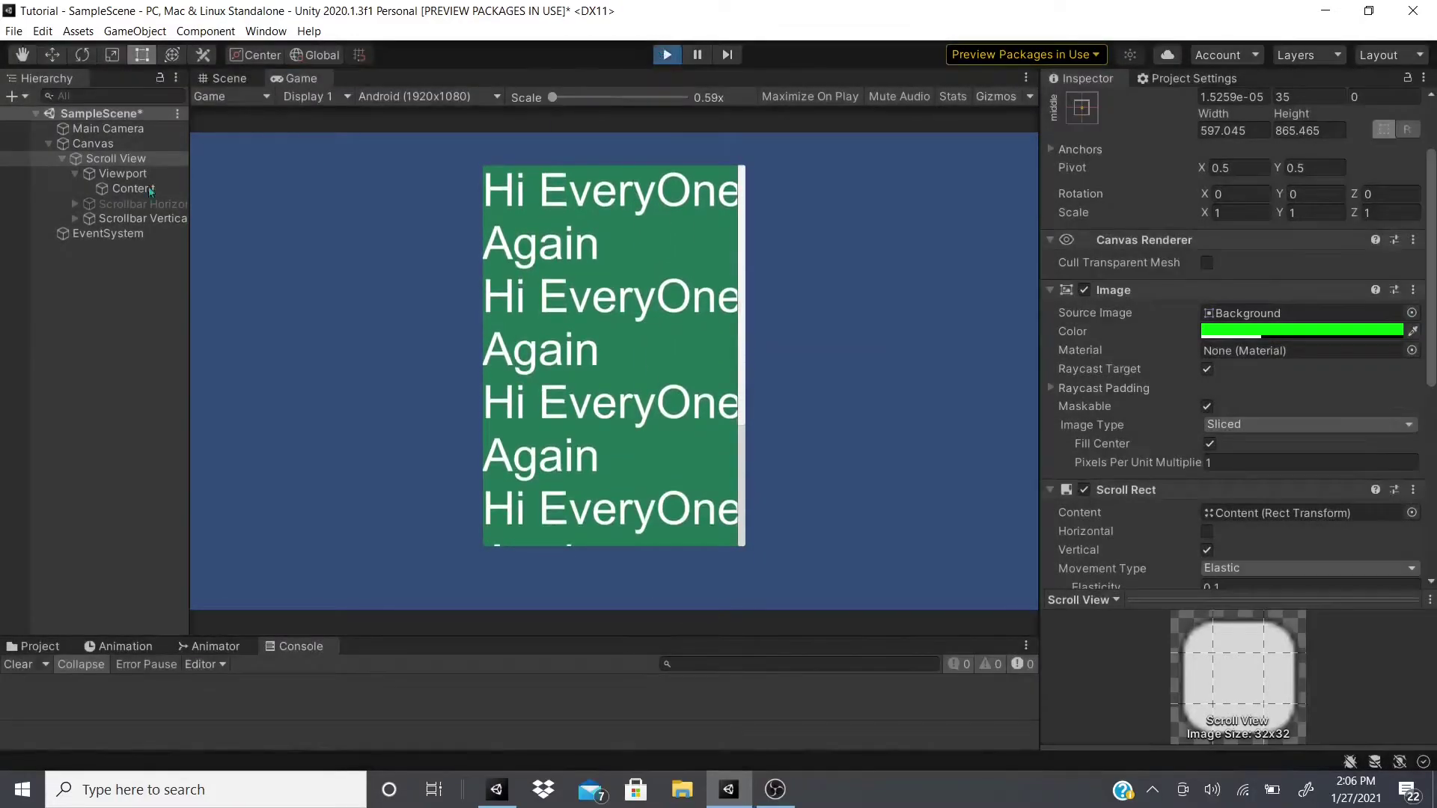
- Delete the Canvas with its Scroll View and the EventSystem from the scene
click(63, 159)
click(97, 174)
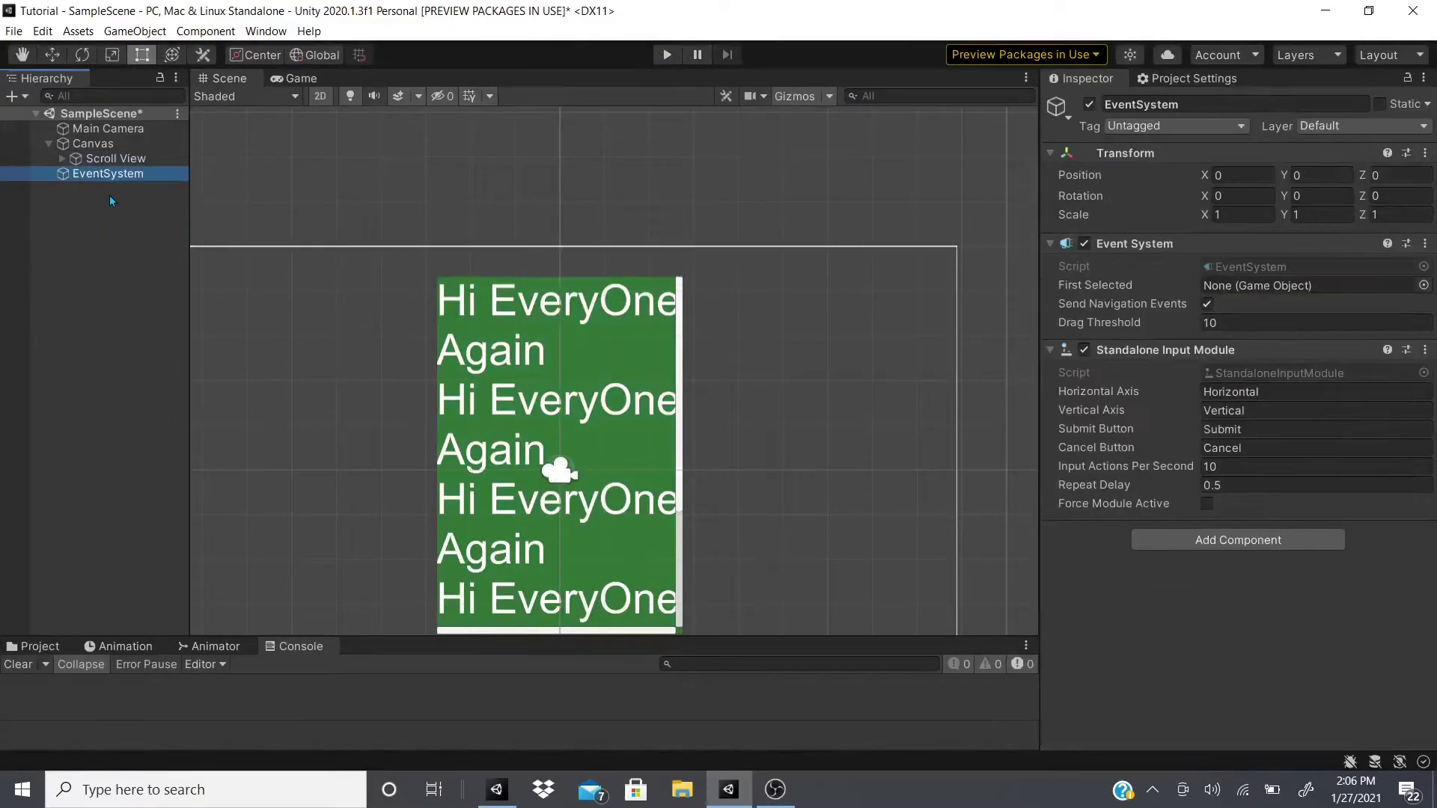
right_click(87, 231)
click(78, 141)
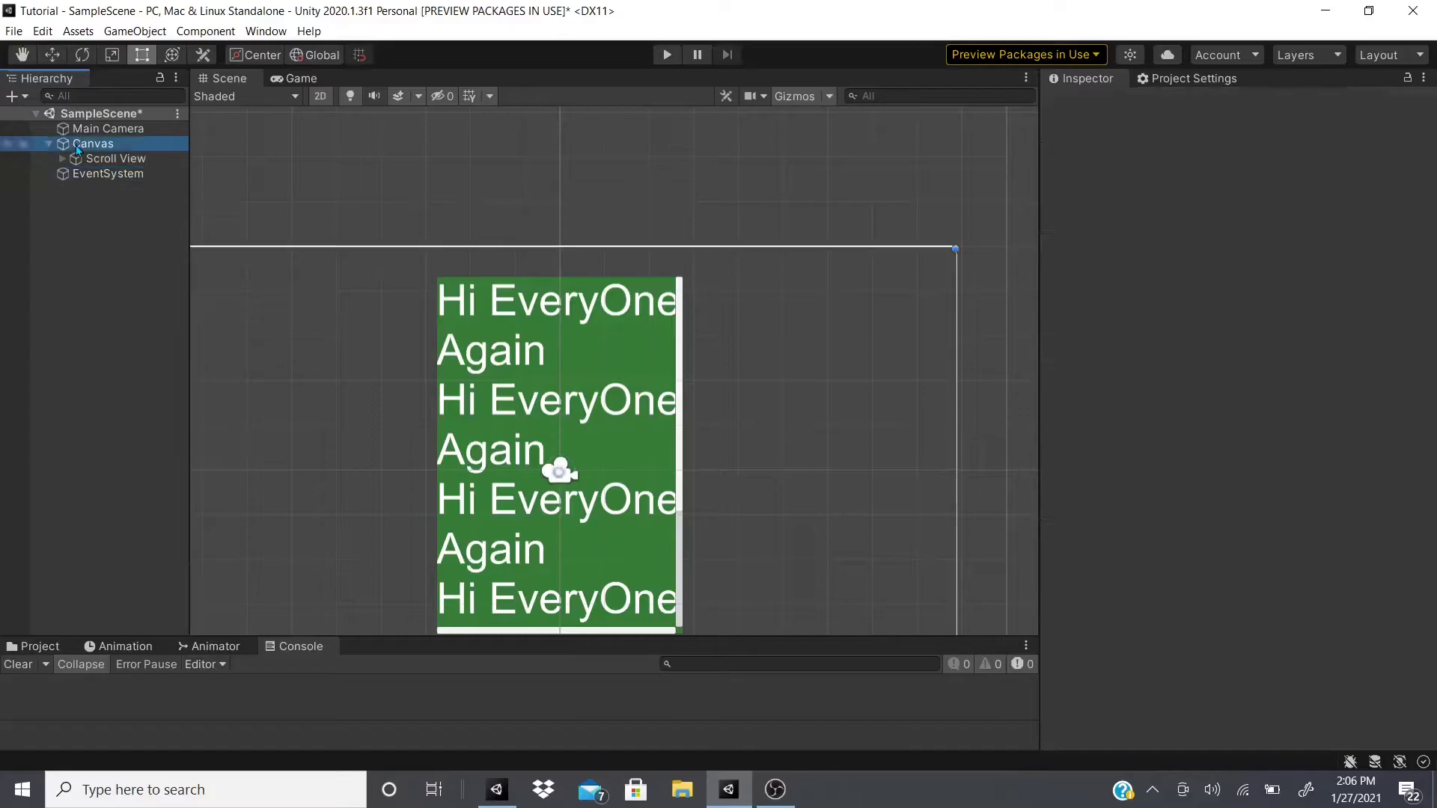
right_click(78, 142)
click(133, 269)
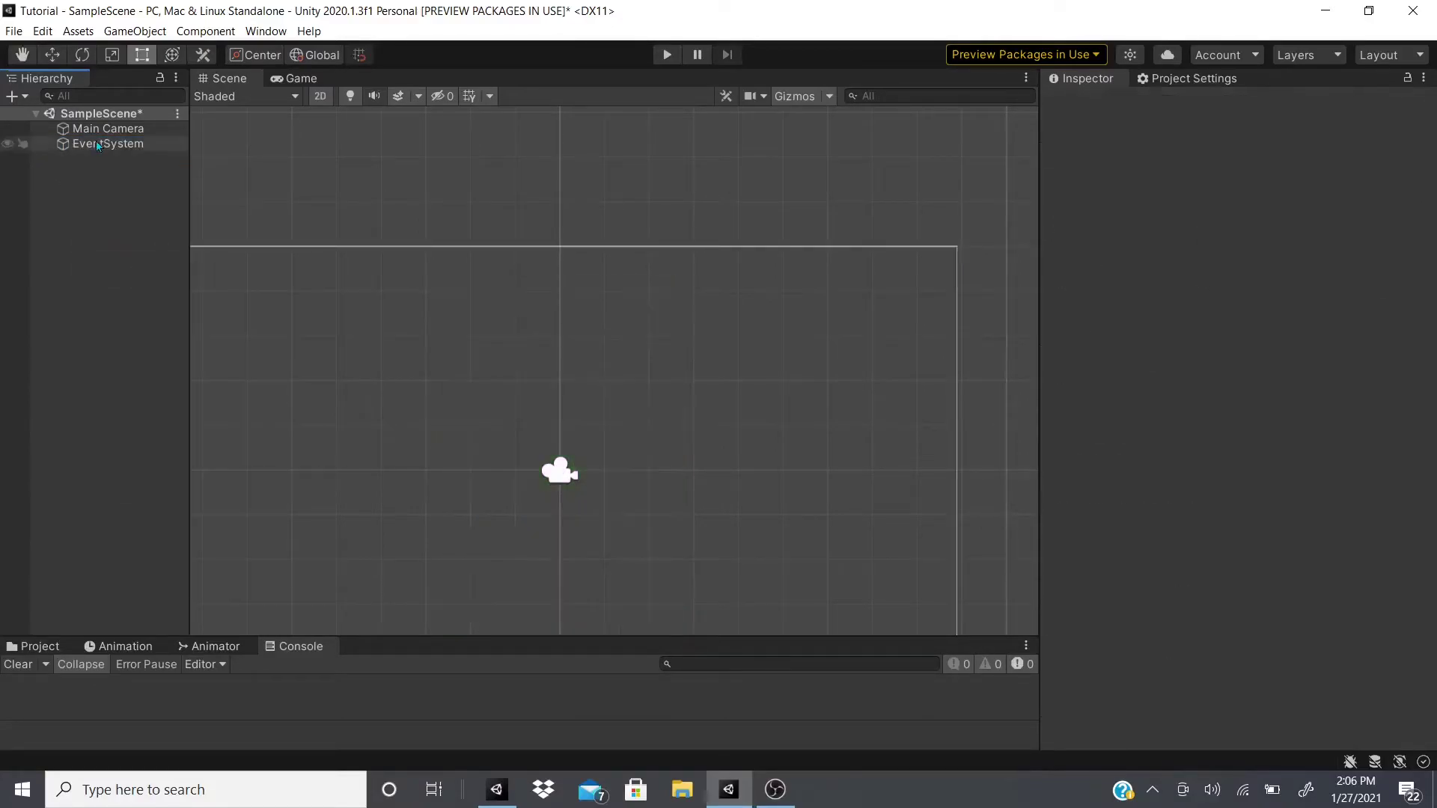
right_click(92, 144)
click(128, 268)
- Add a UI Dropdown to the scene
right_click(121, 270)
mouse_move(158, 565)
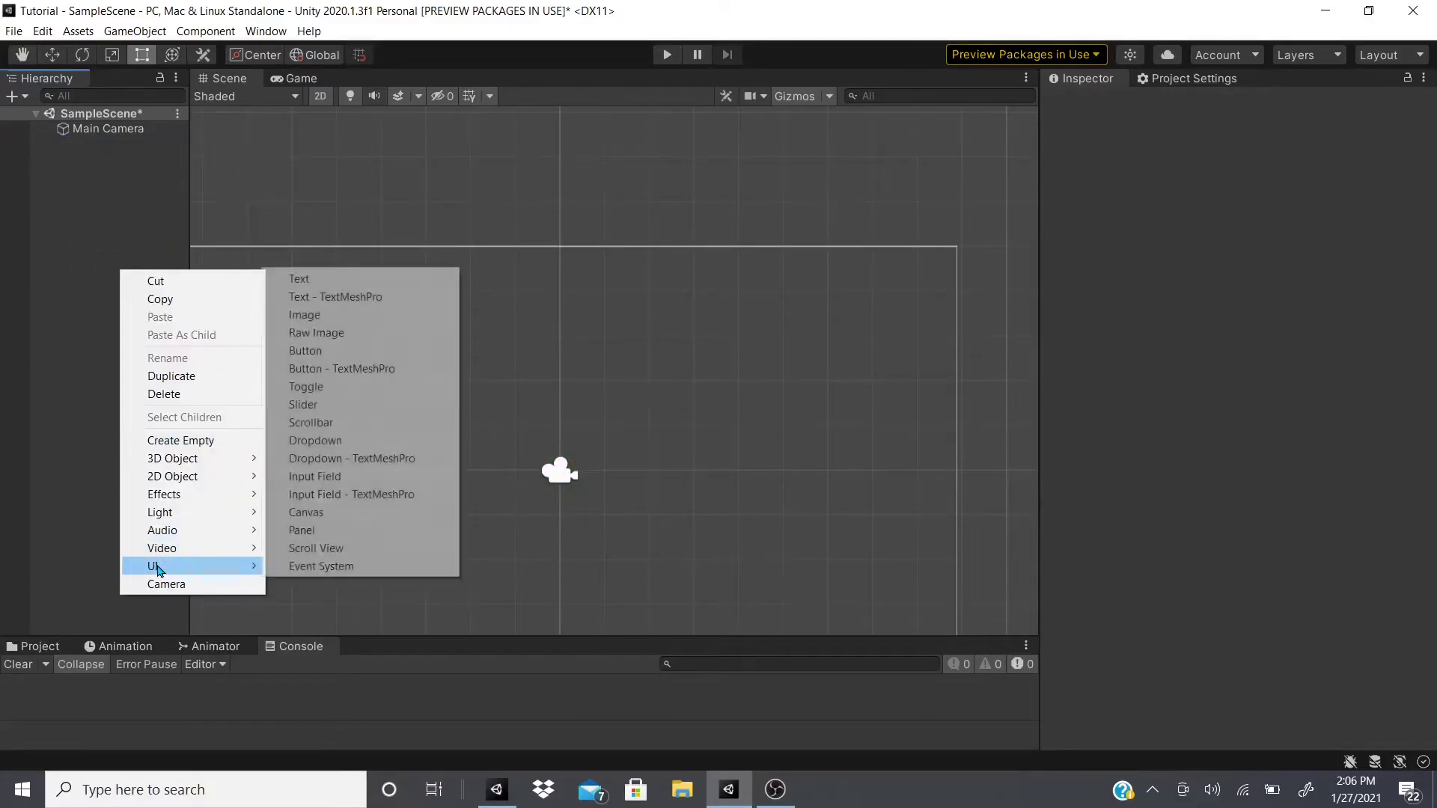
click(326, 442)
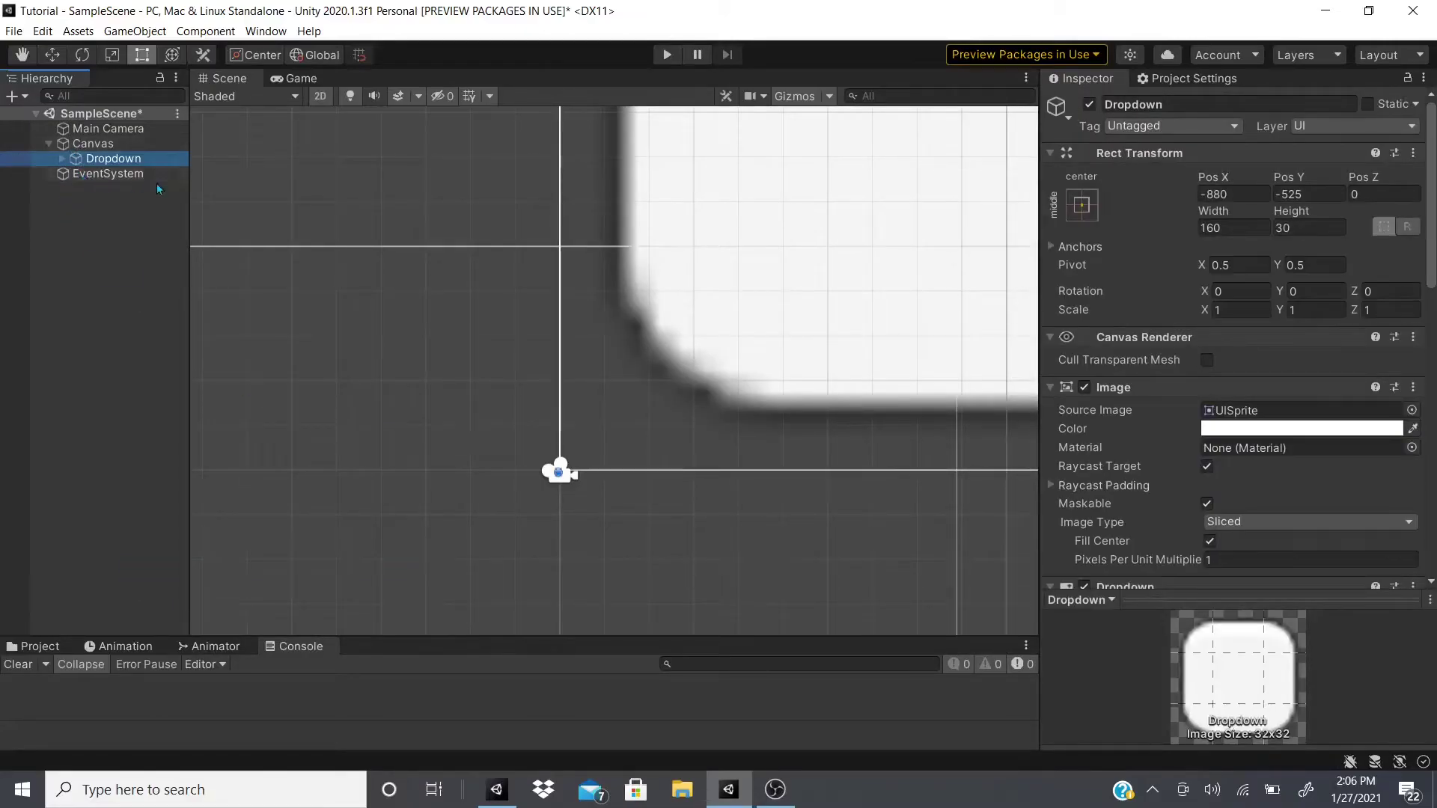
- Delete the Canvas with its Dropdown together with the EventSystem
right_click(91, 143)
click(73, 165)
click(76, 176)
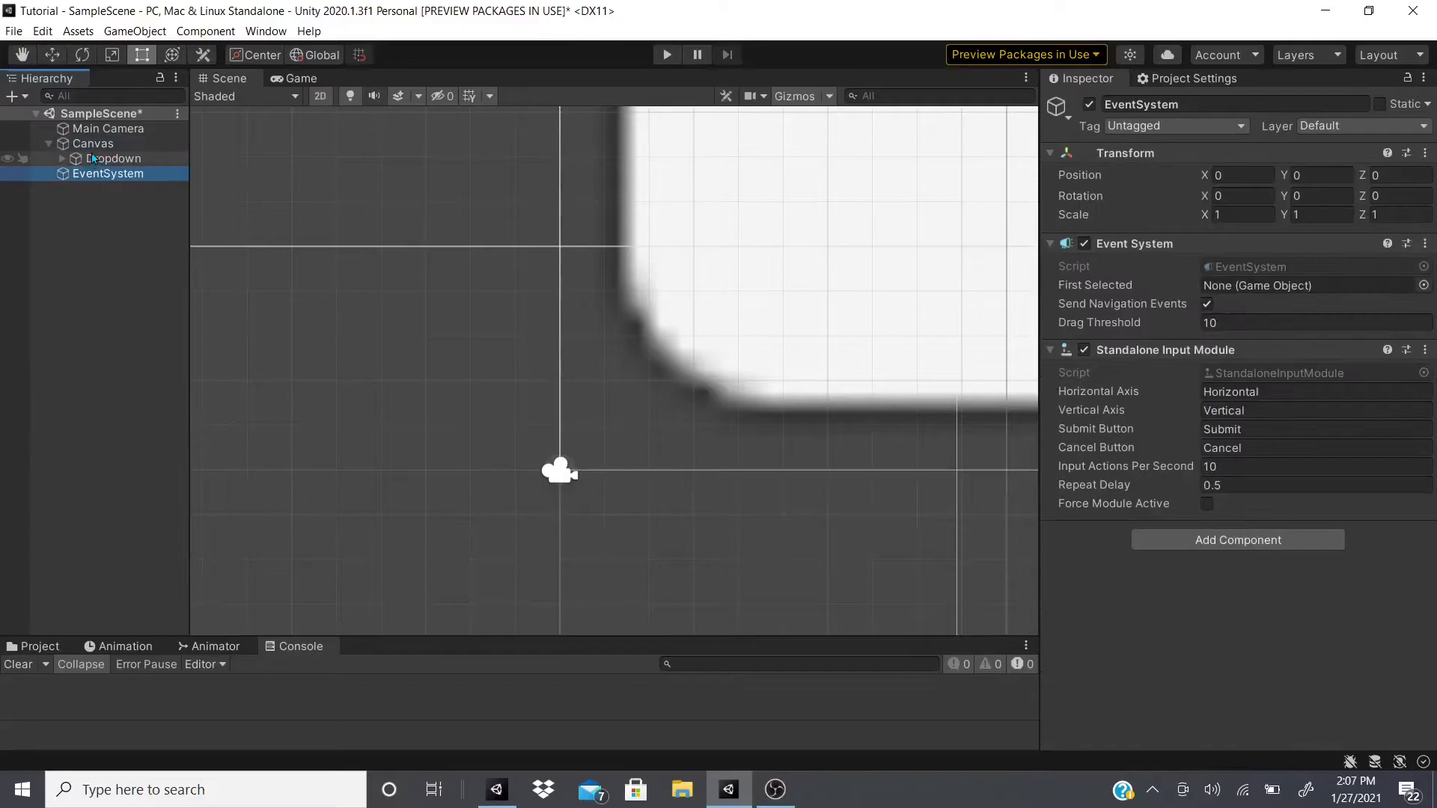
shift+click(92, 144)
right_click(92, 146)
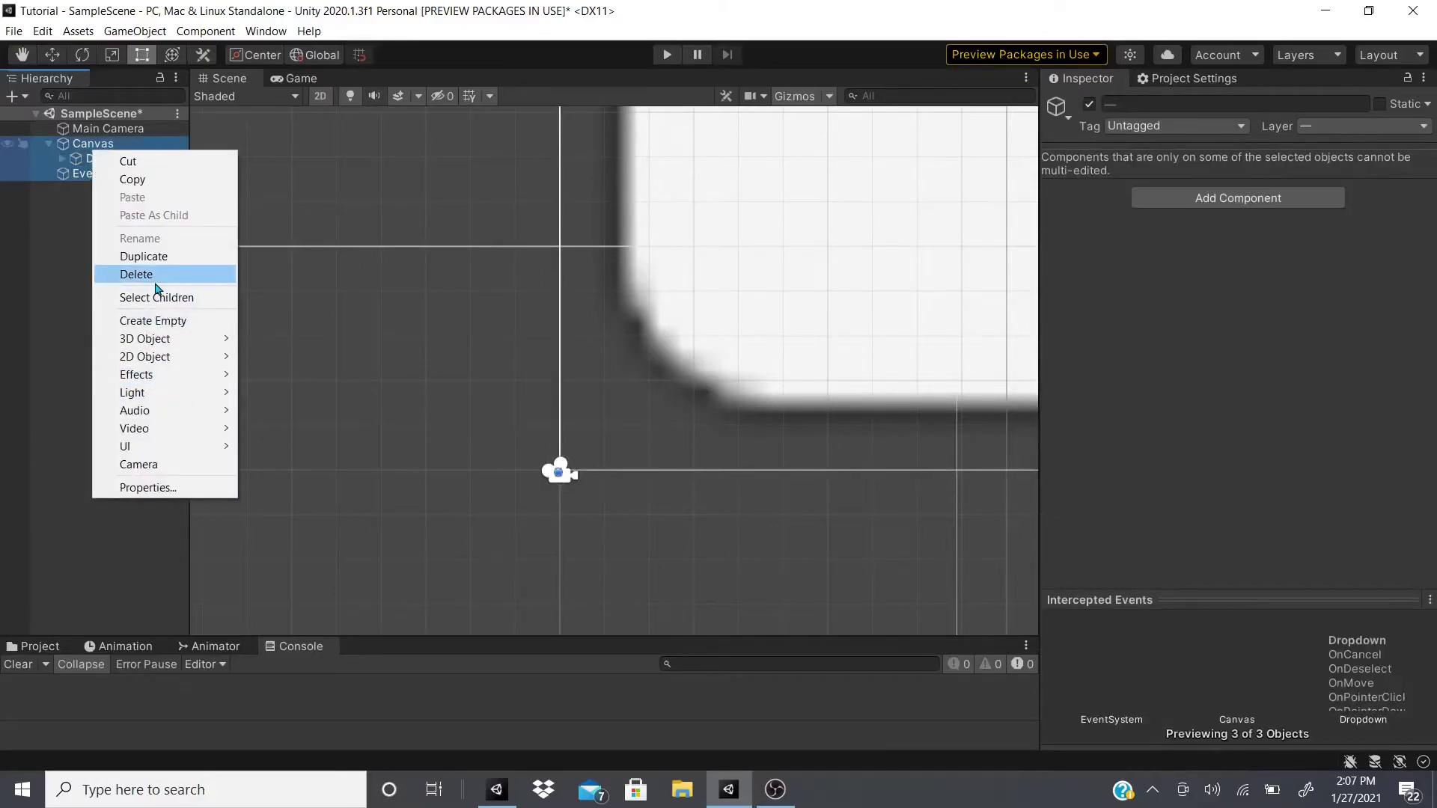
click(155, 278)
- Create an empty UI Canvas in the scene
right_click(95, 263)
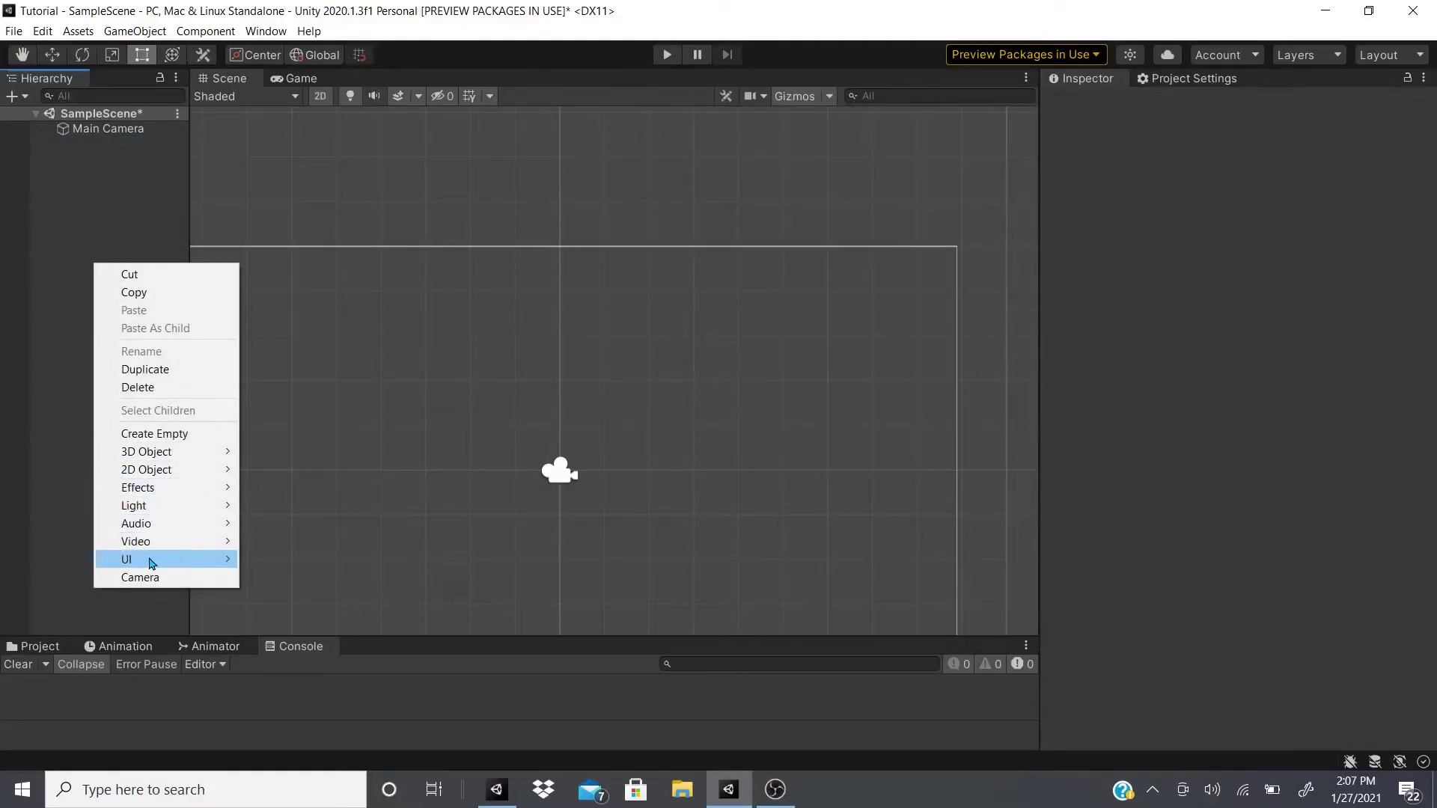
mouse_move(152, 563)
click(269, 507)
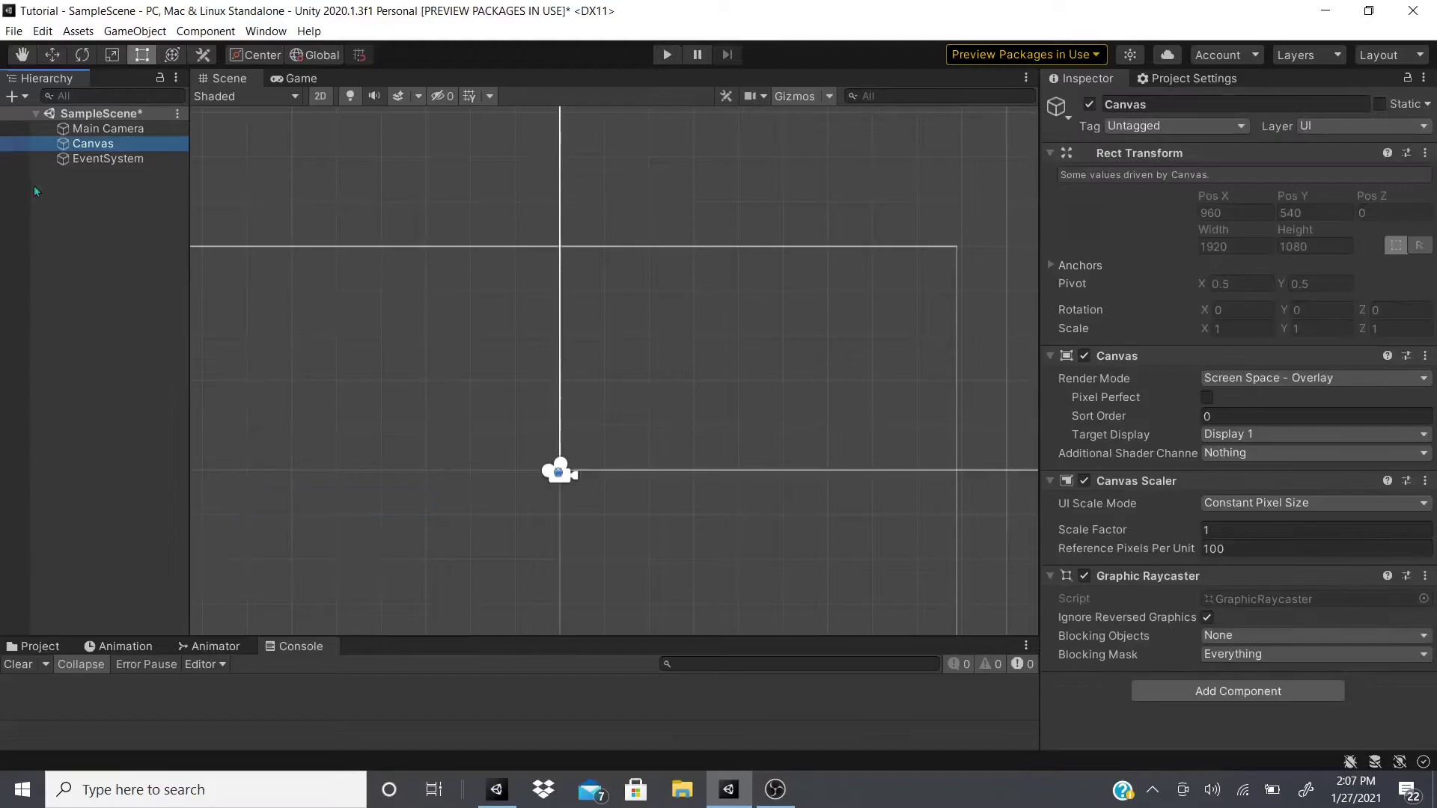
- Compare the components of the EventSystem with those of the Canvas
click(91, 160)
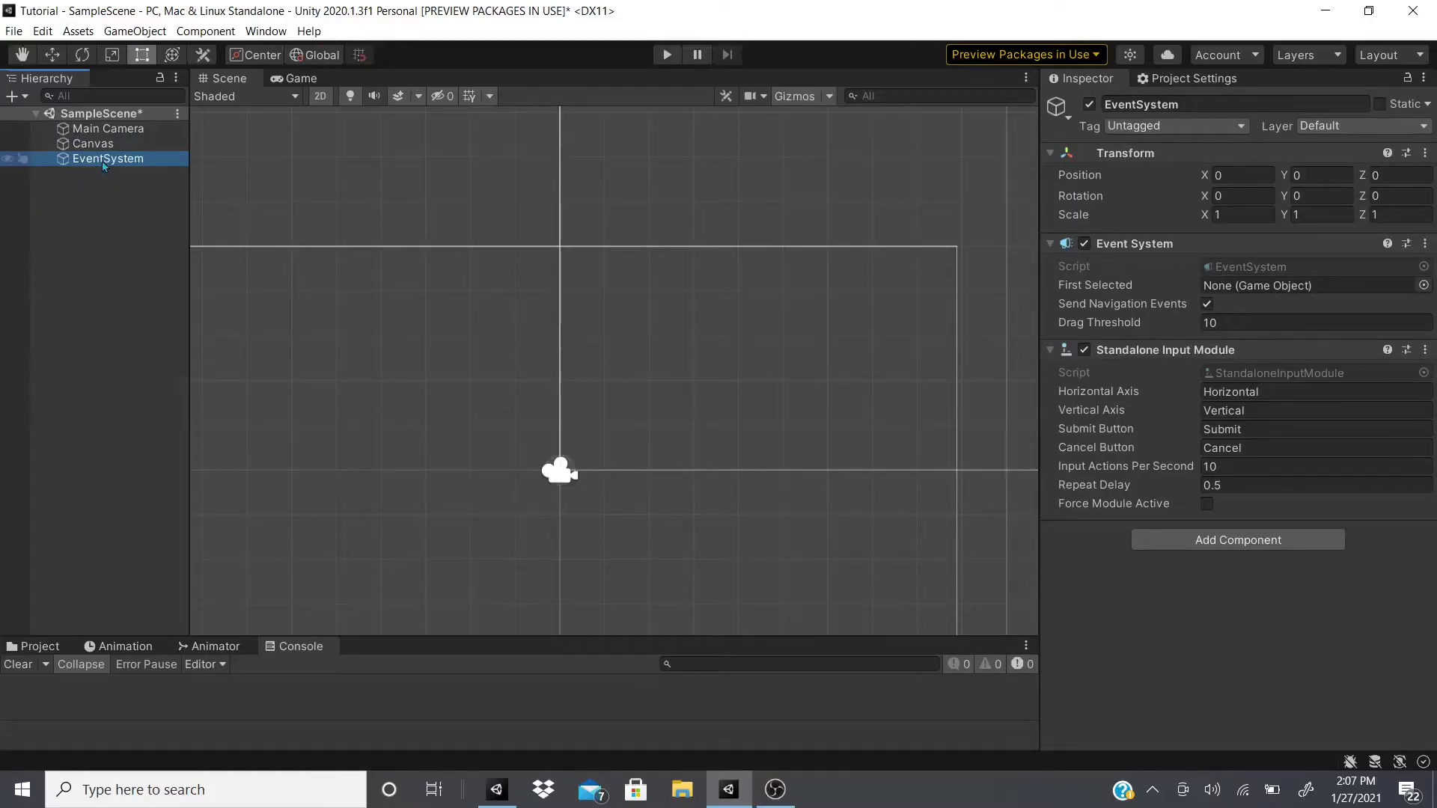
scroll(930, 311, down, 8)
scroll(658, 281, up, 5)
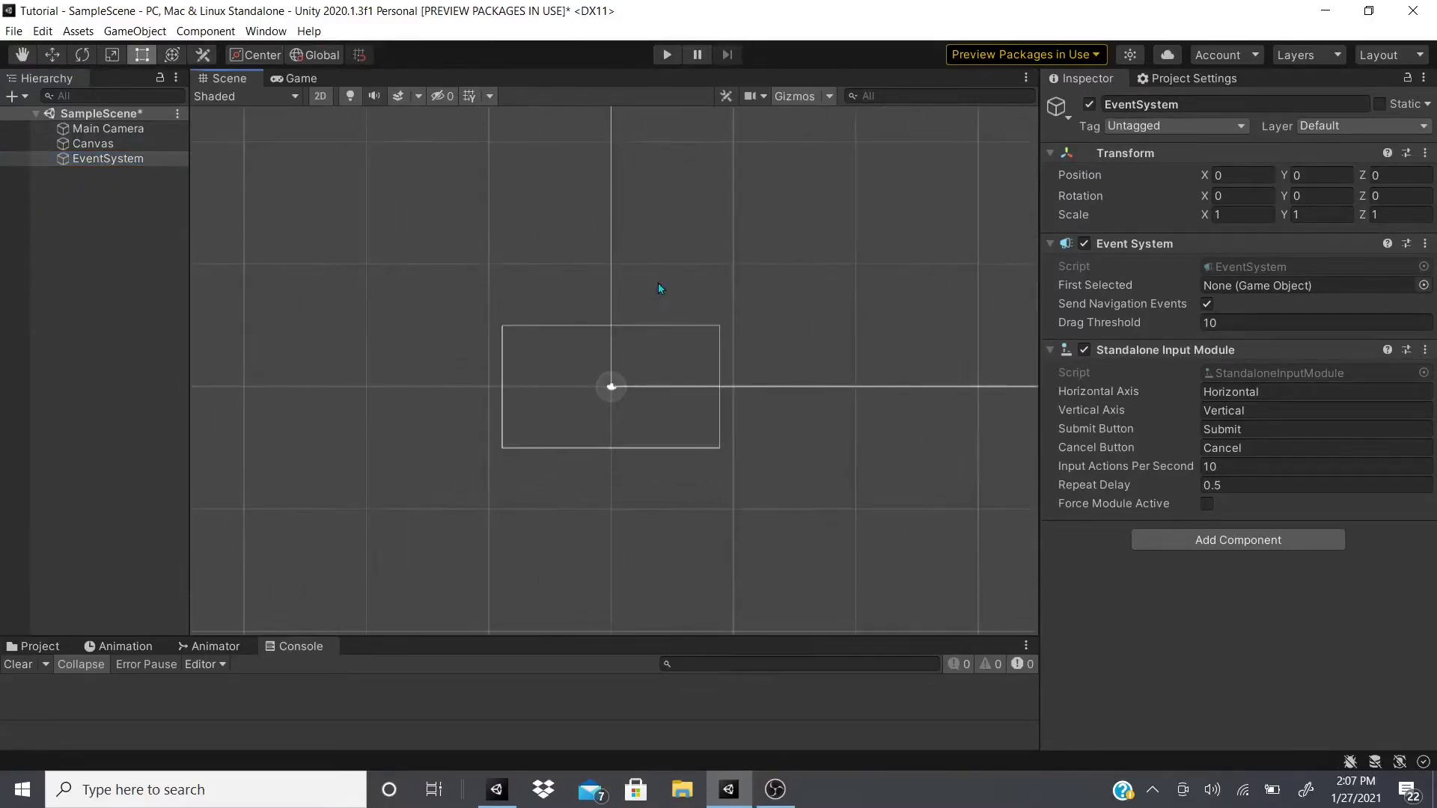
click(99, 146)
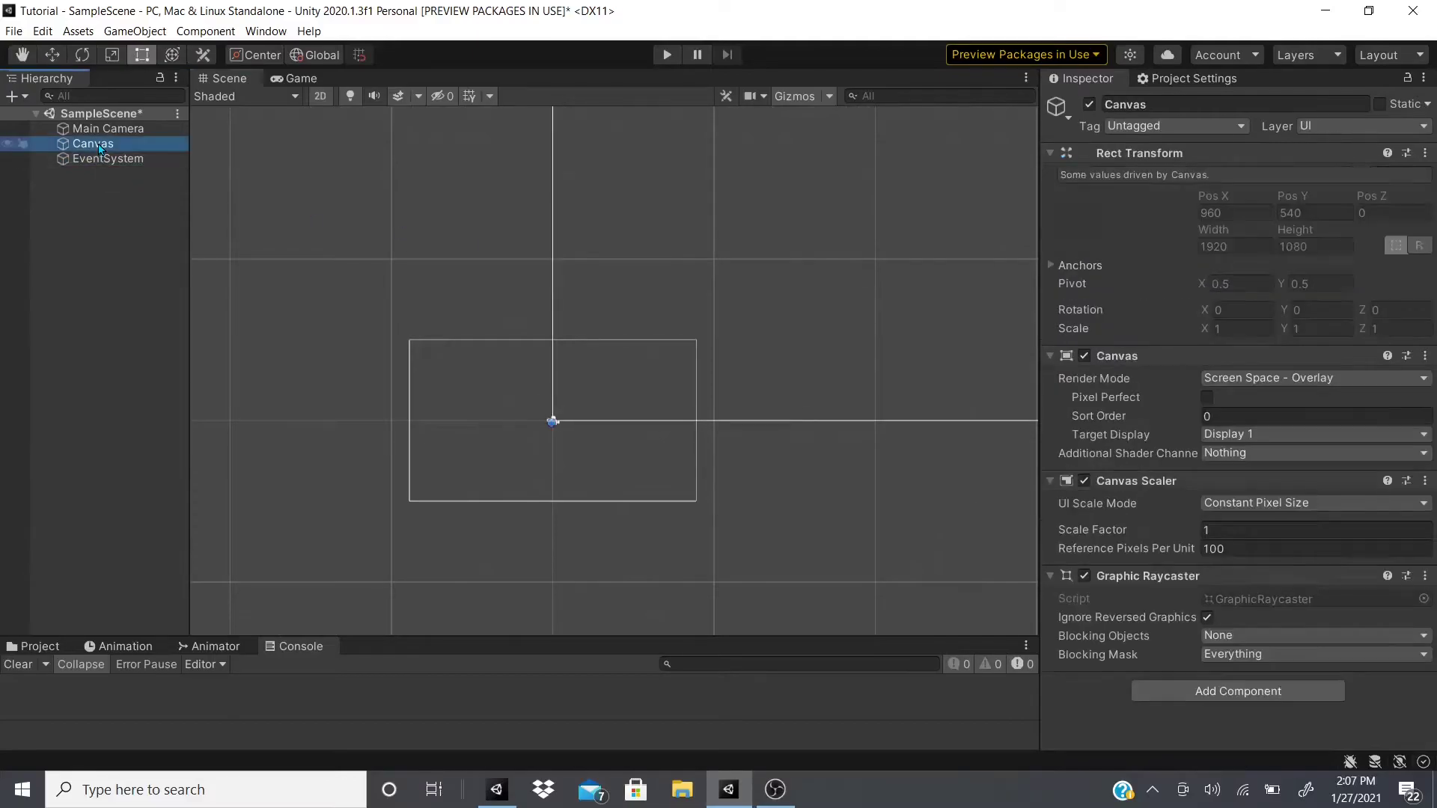
click(107, 158)
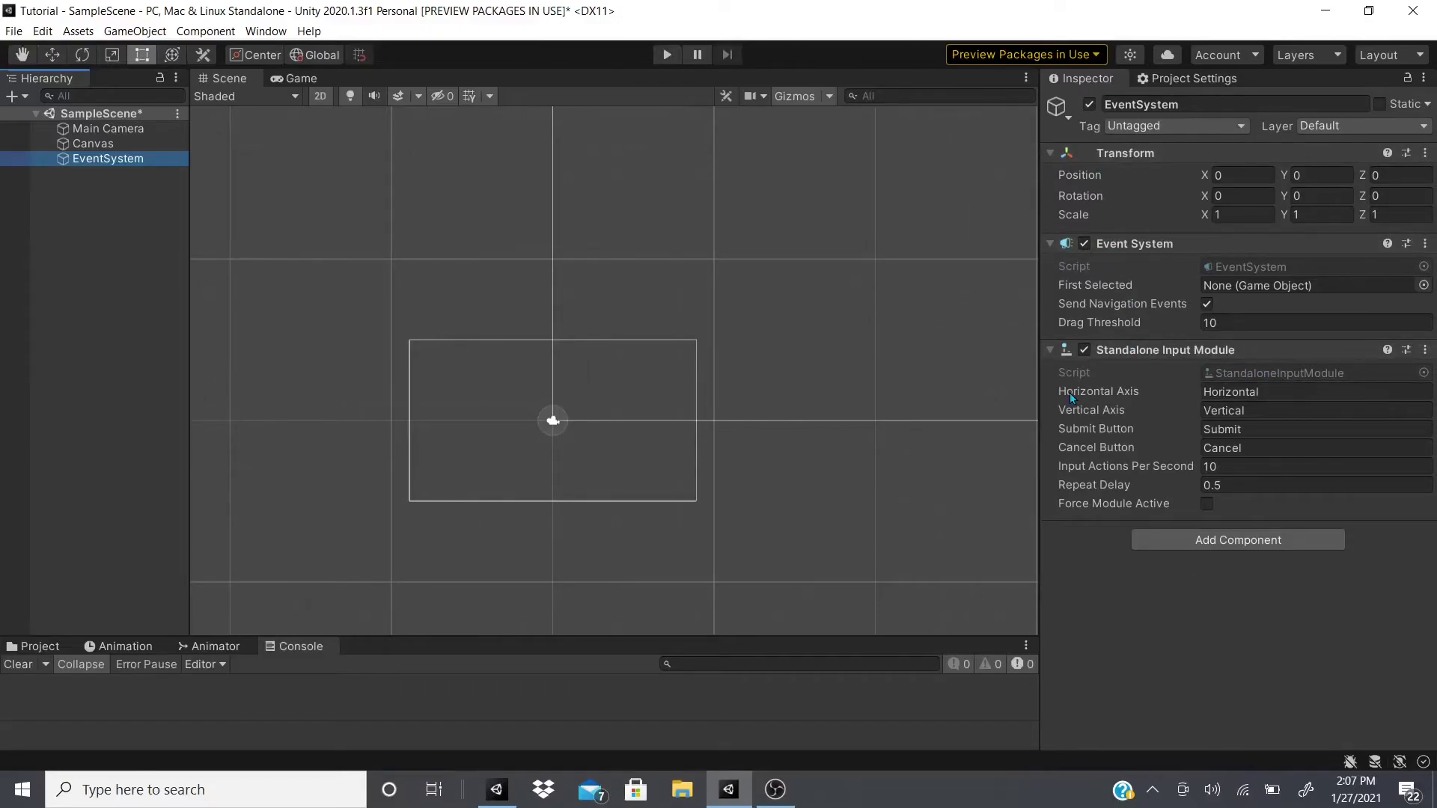
- Widen the Inspector and review the EventSystem's Standalone Input Module settings, from the axis names to Force Module Active
drag(1040, 376, 303, 352)
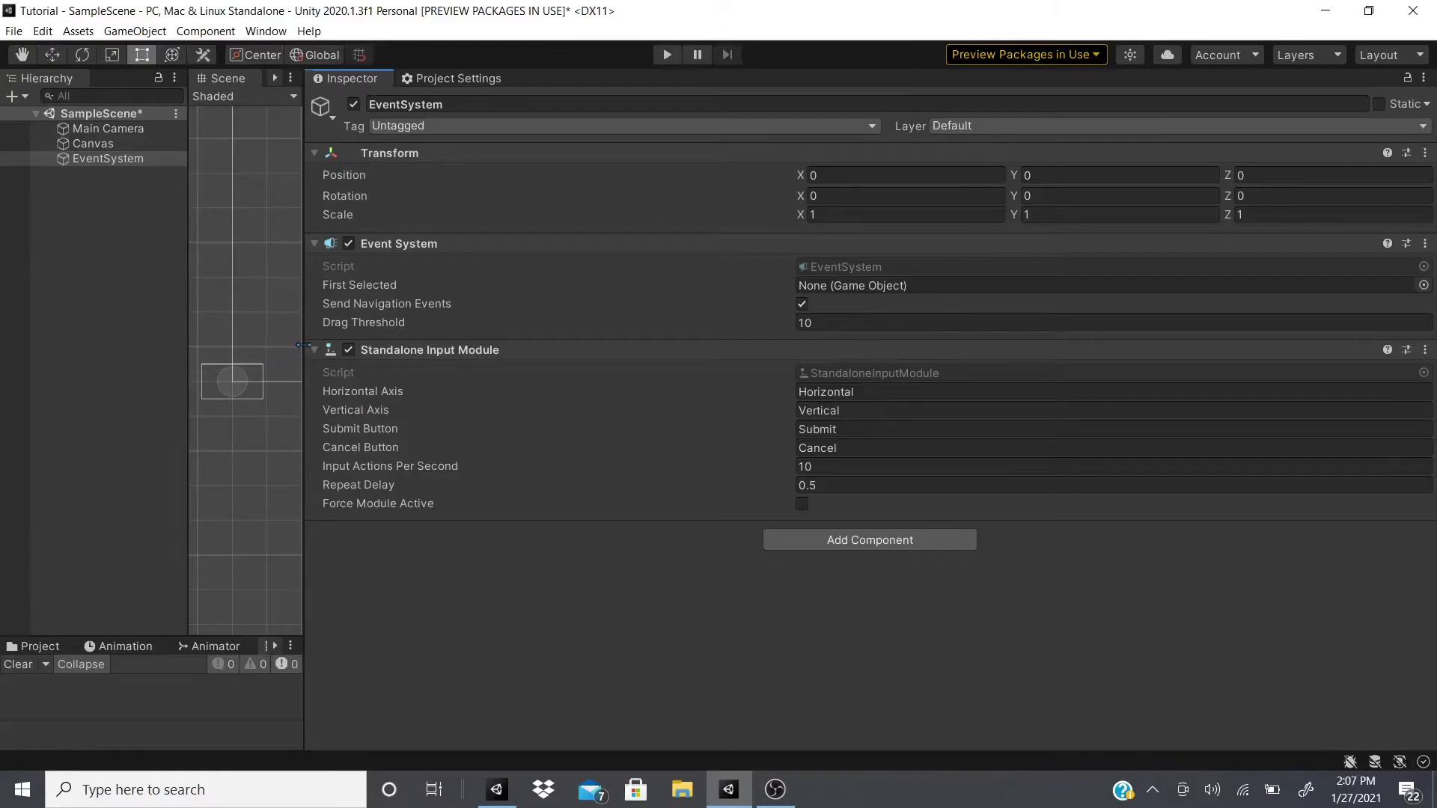
drag(303, 345, 413, 348)
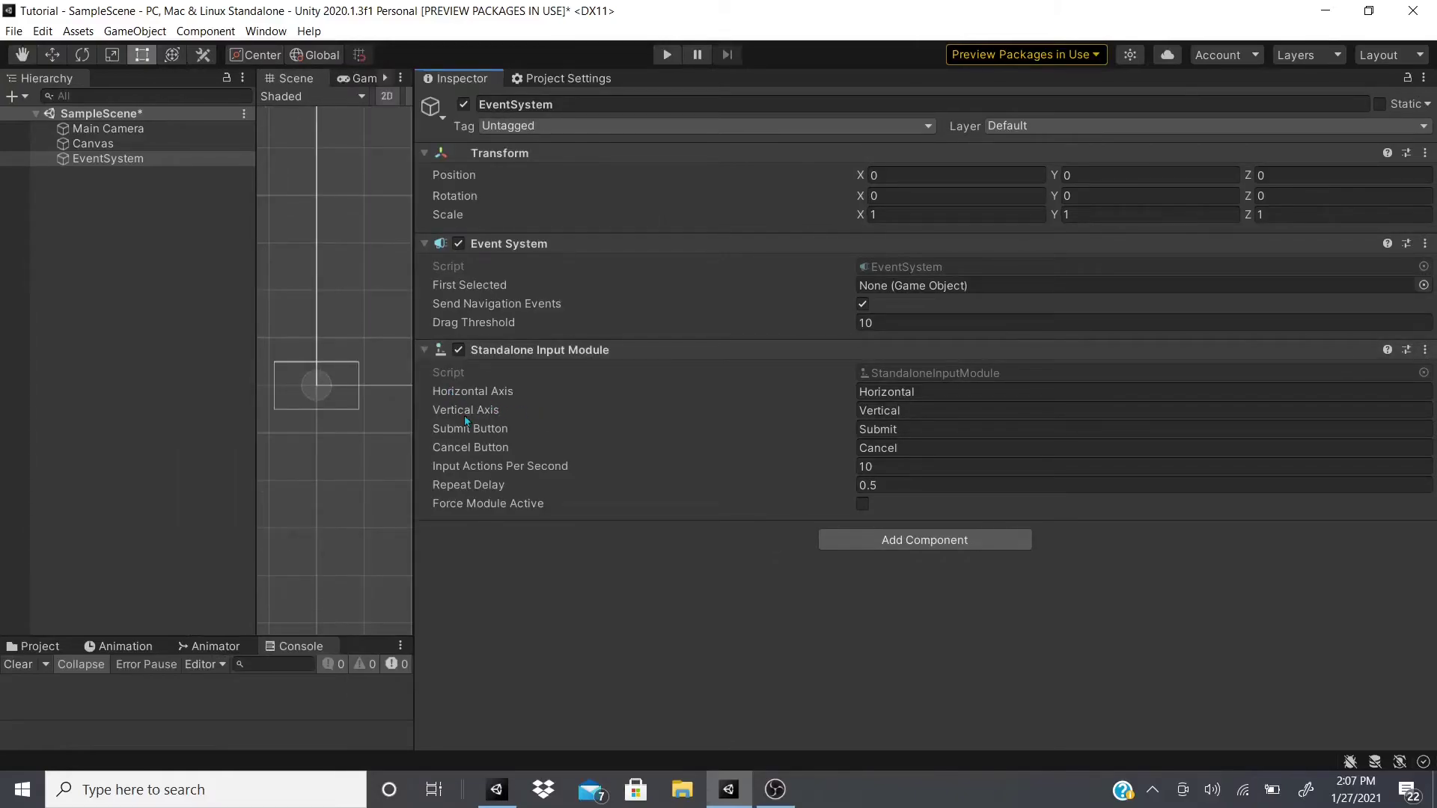
click(918, 392)
click(883, 410)
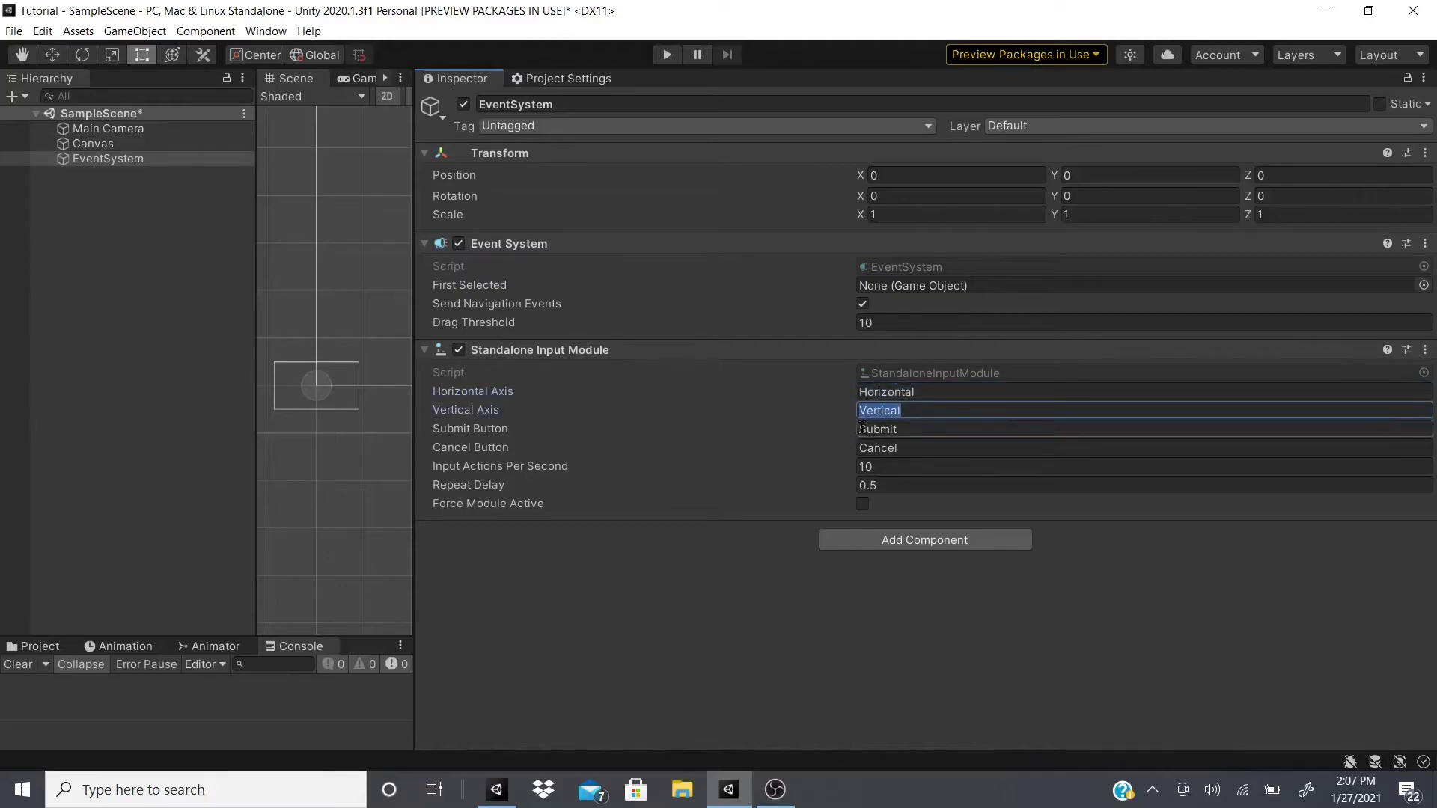
click(516, 428)
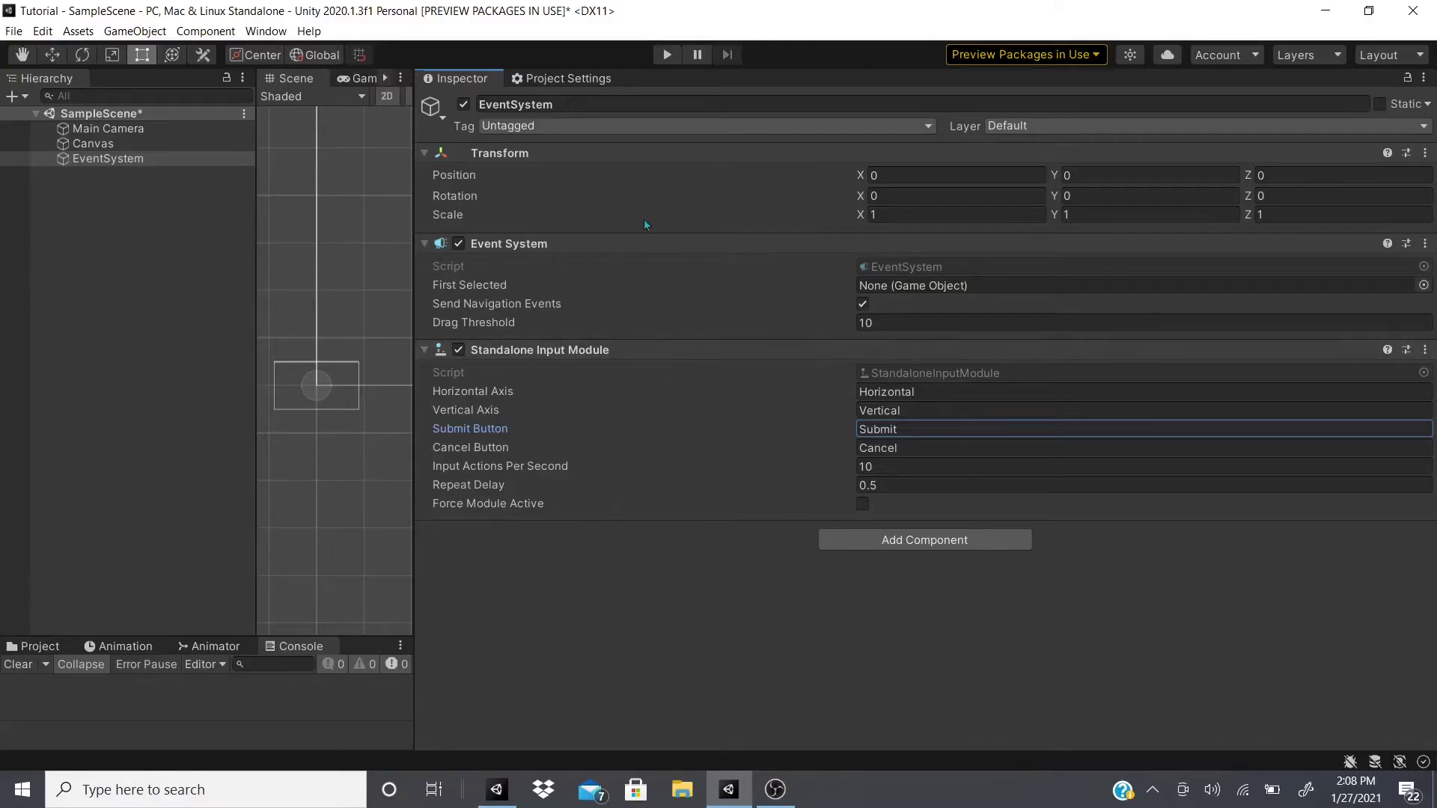
click(467, 506)
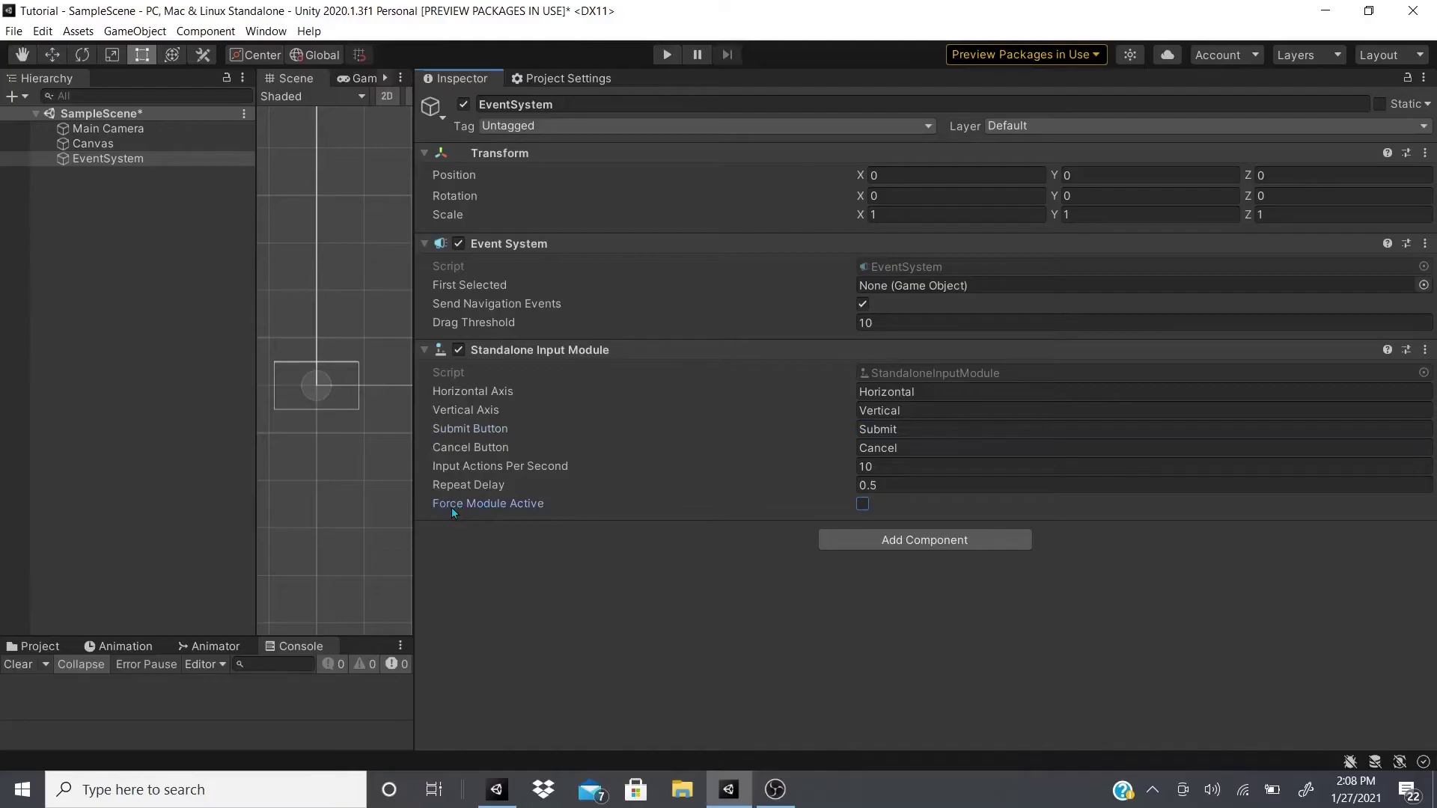
click(408, 531)
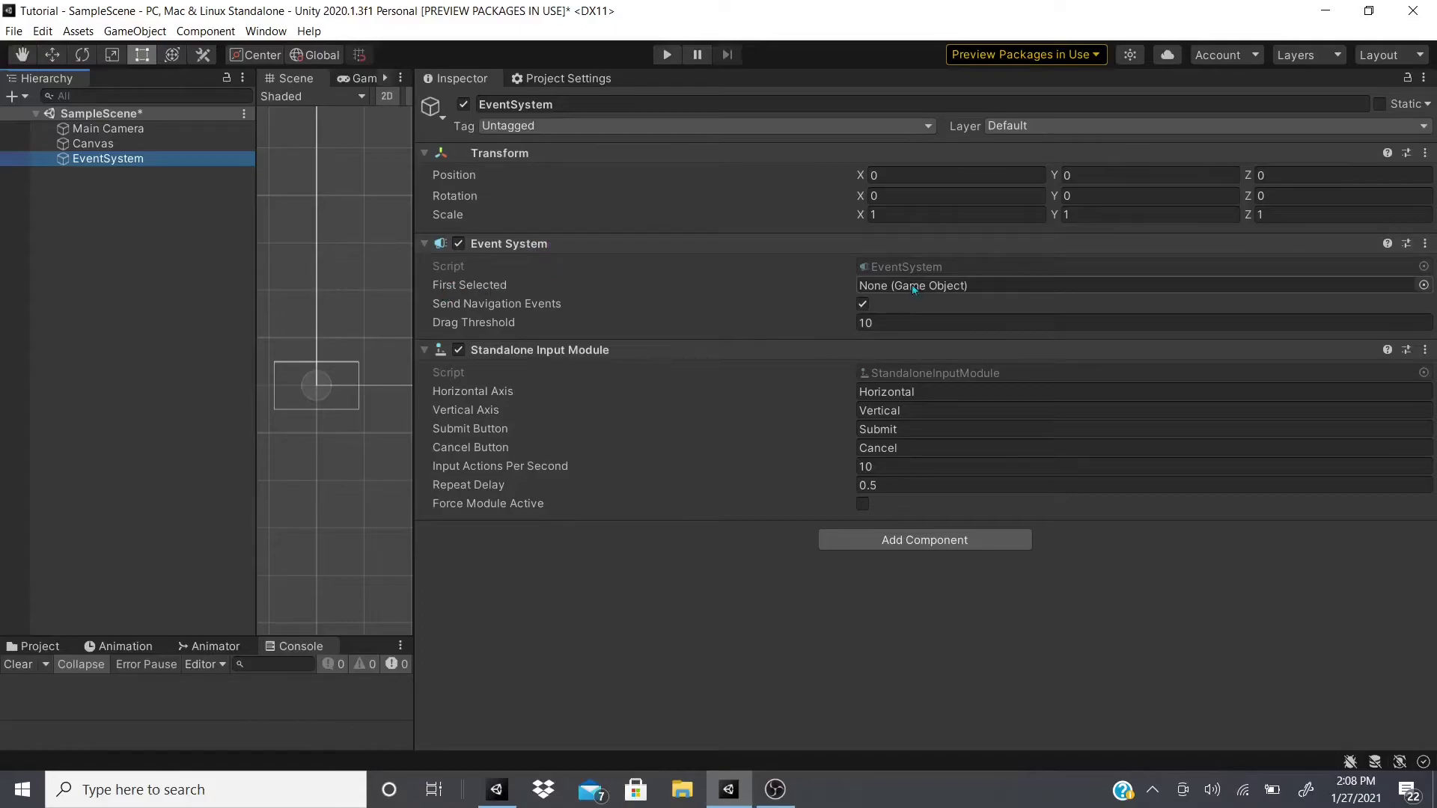
- Review the Event System component's First Selected and Send Navigation Events settings, and narrow the Inspector again
click(469, 288)
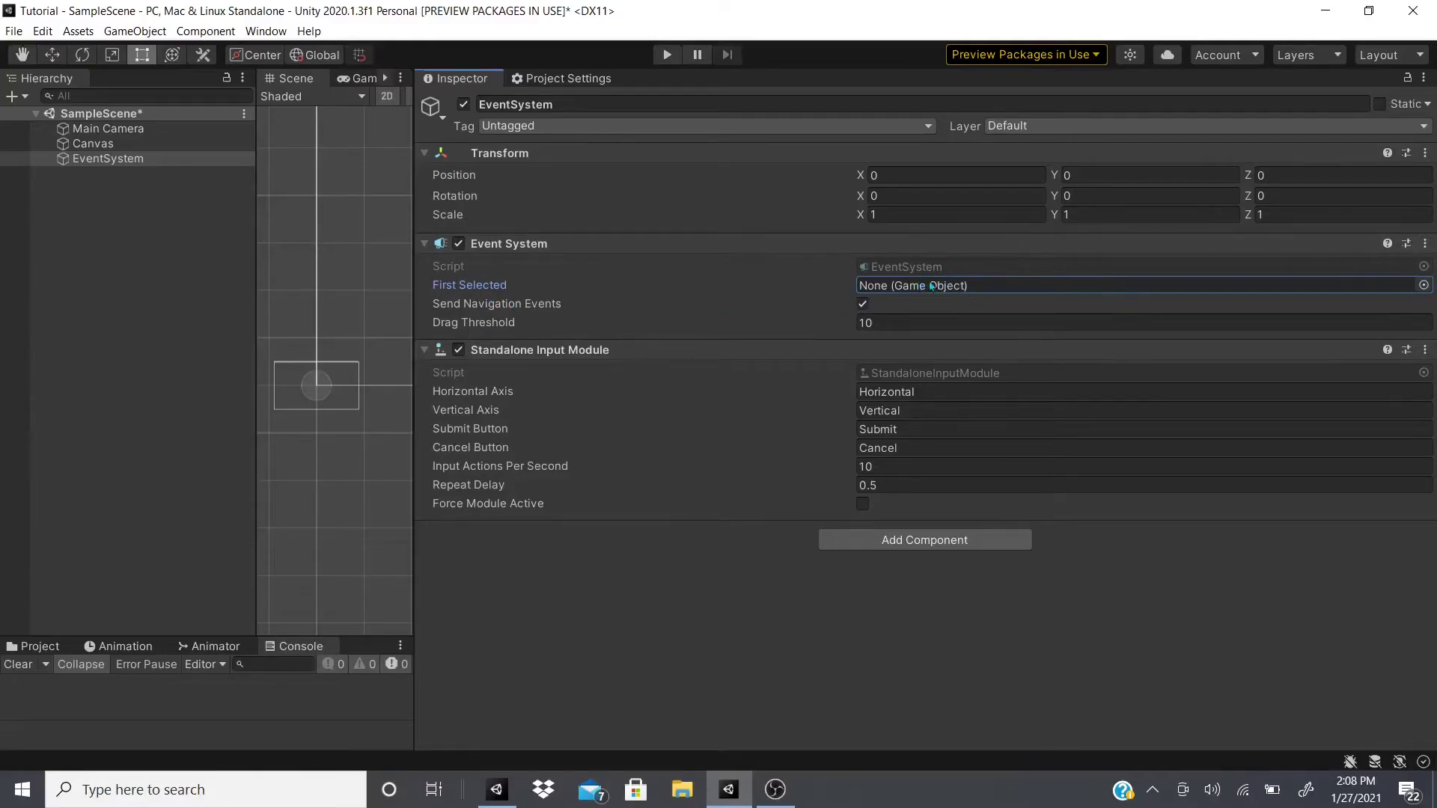
drag(416, 324, 672, 302)
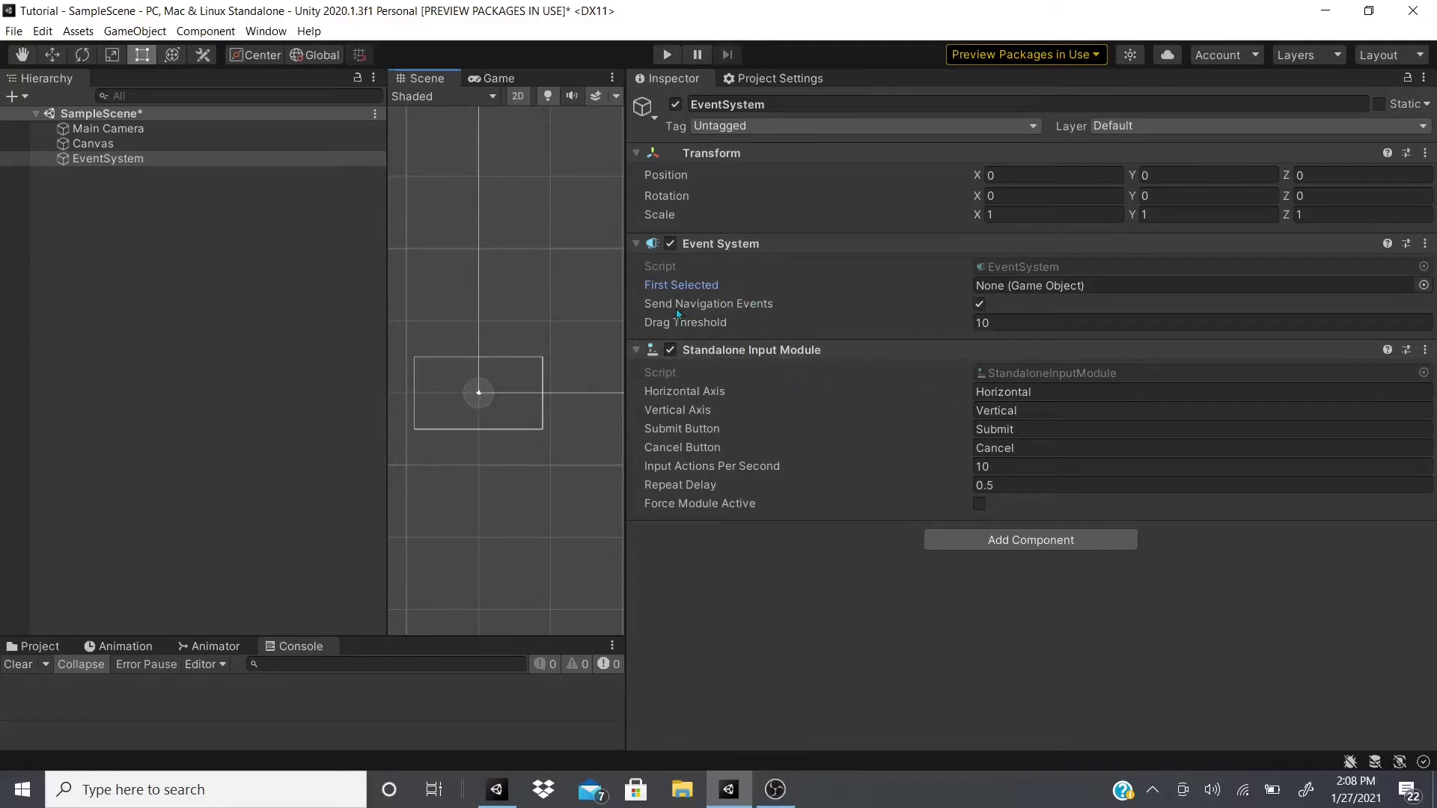
drag(625, 313, 664, 307)
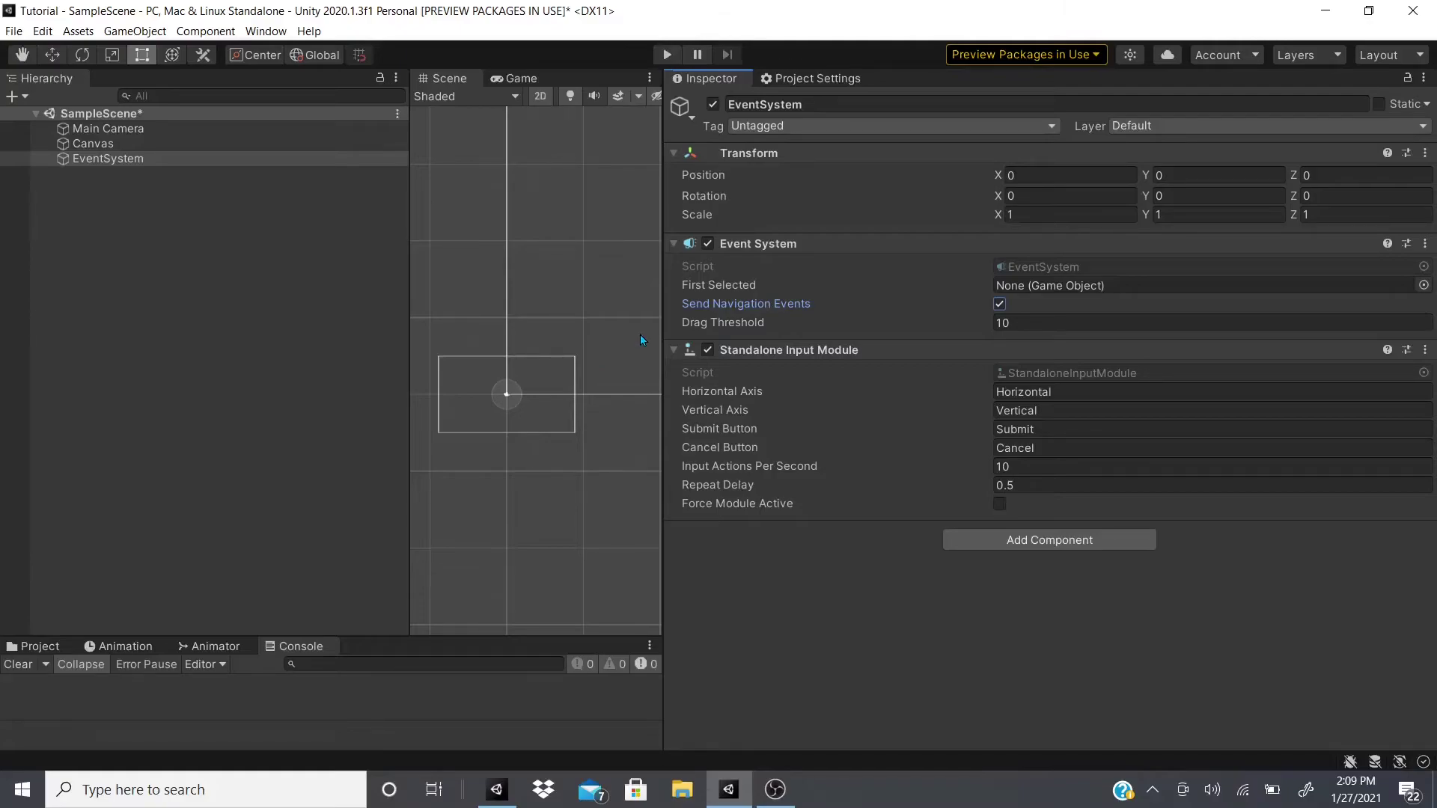
drag(662, 264, 1010, 292)
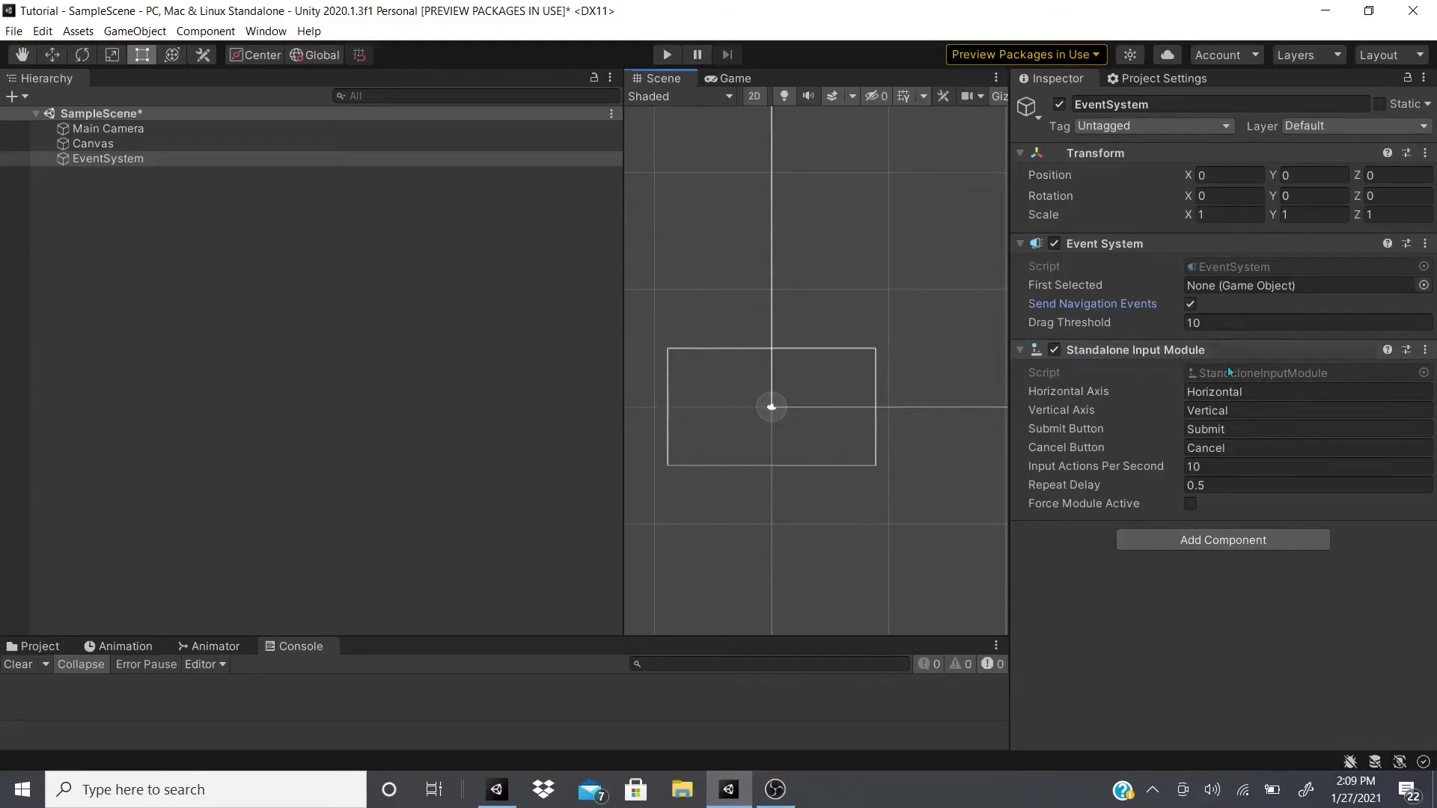
- Open the Standalone Input Module's manual page in the browser and read its axis and button property descriptions
click(1094, 394)
key(Tab)
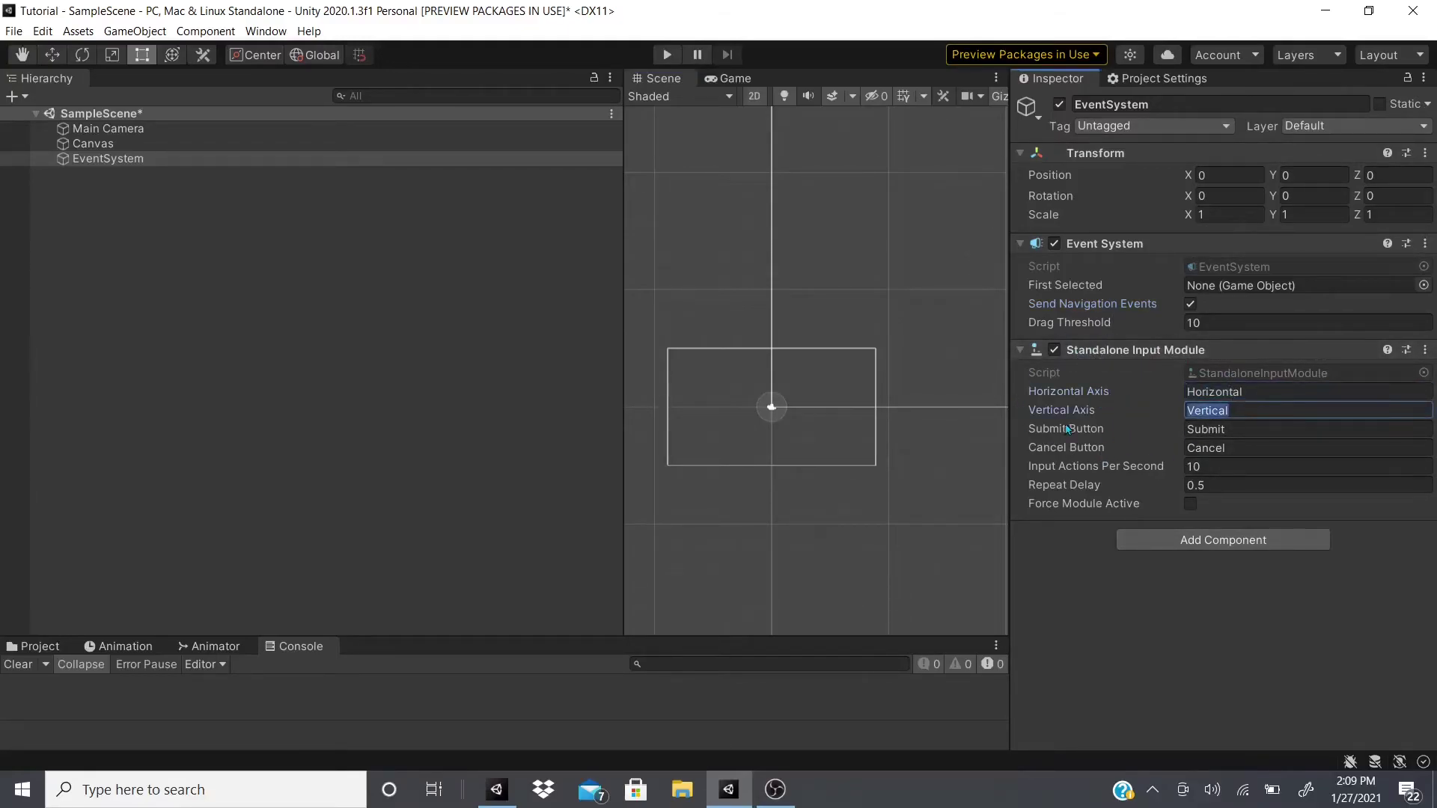
click(1387, 352)
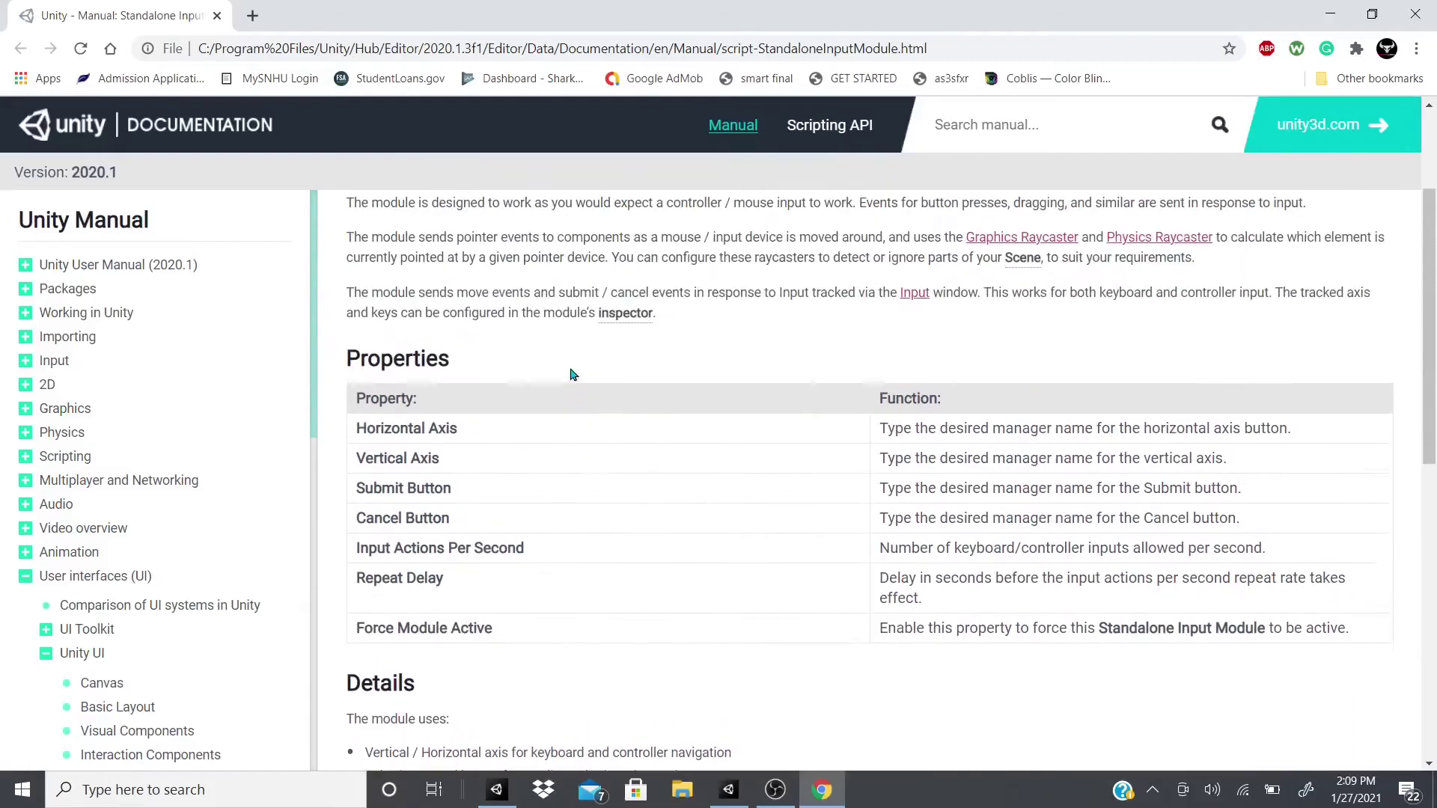
double_click(442, 429)
drag(357, 457, 428, 459)
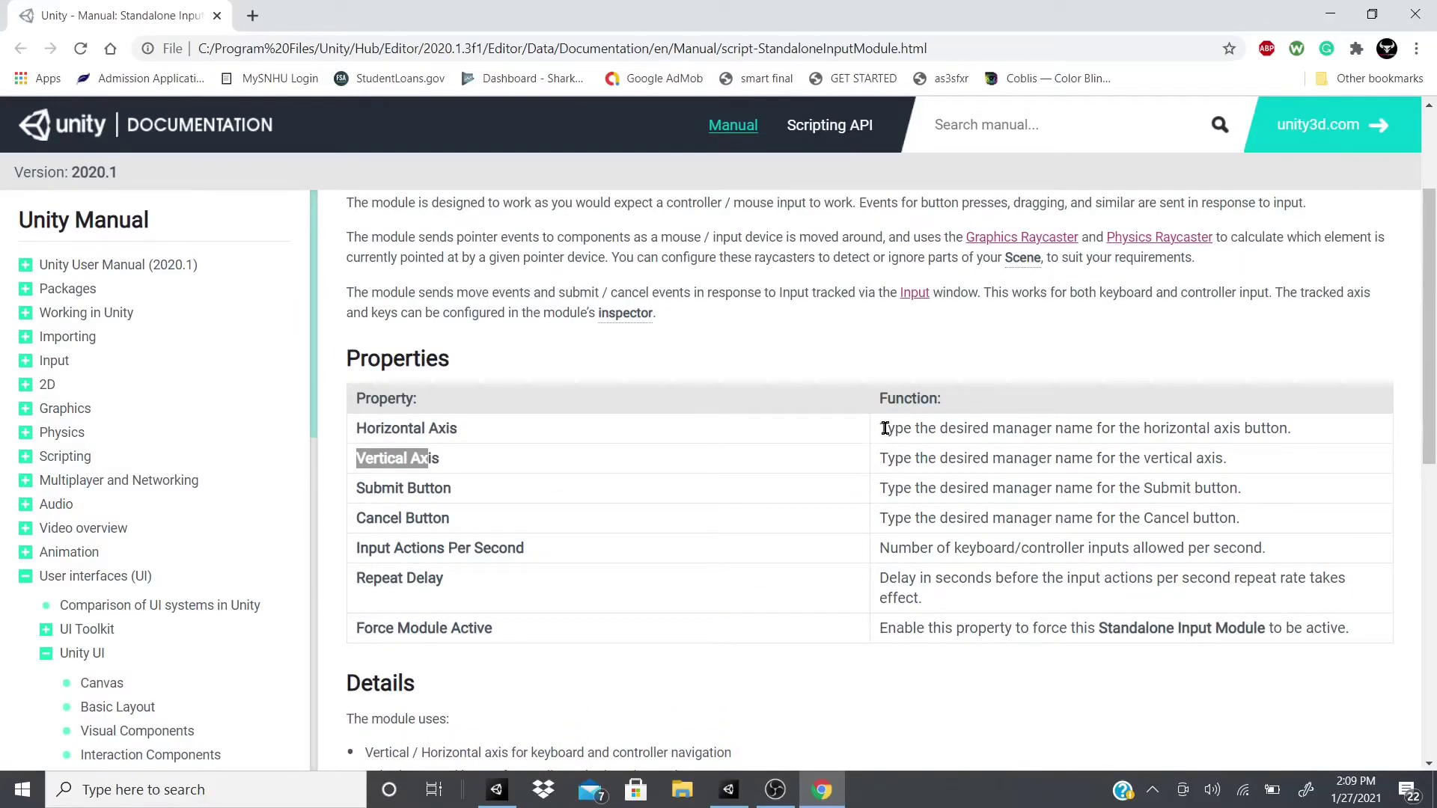
drag(886, 428, 1299, 442)
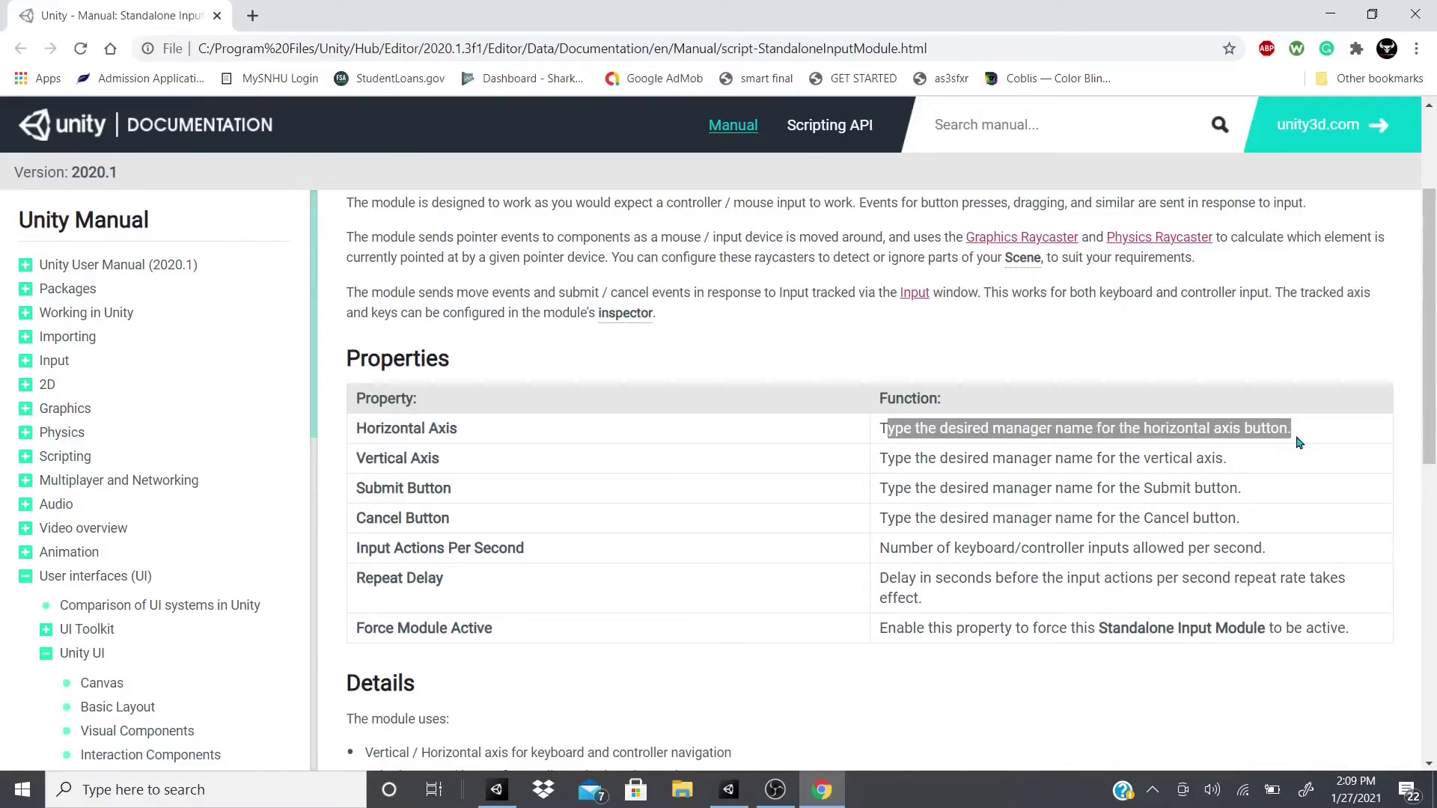
drag(925, 458, 1273, 470)
drag(994, 488, 1330, 487)
drag(1095, 523, 911, 488)
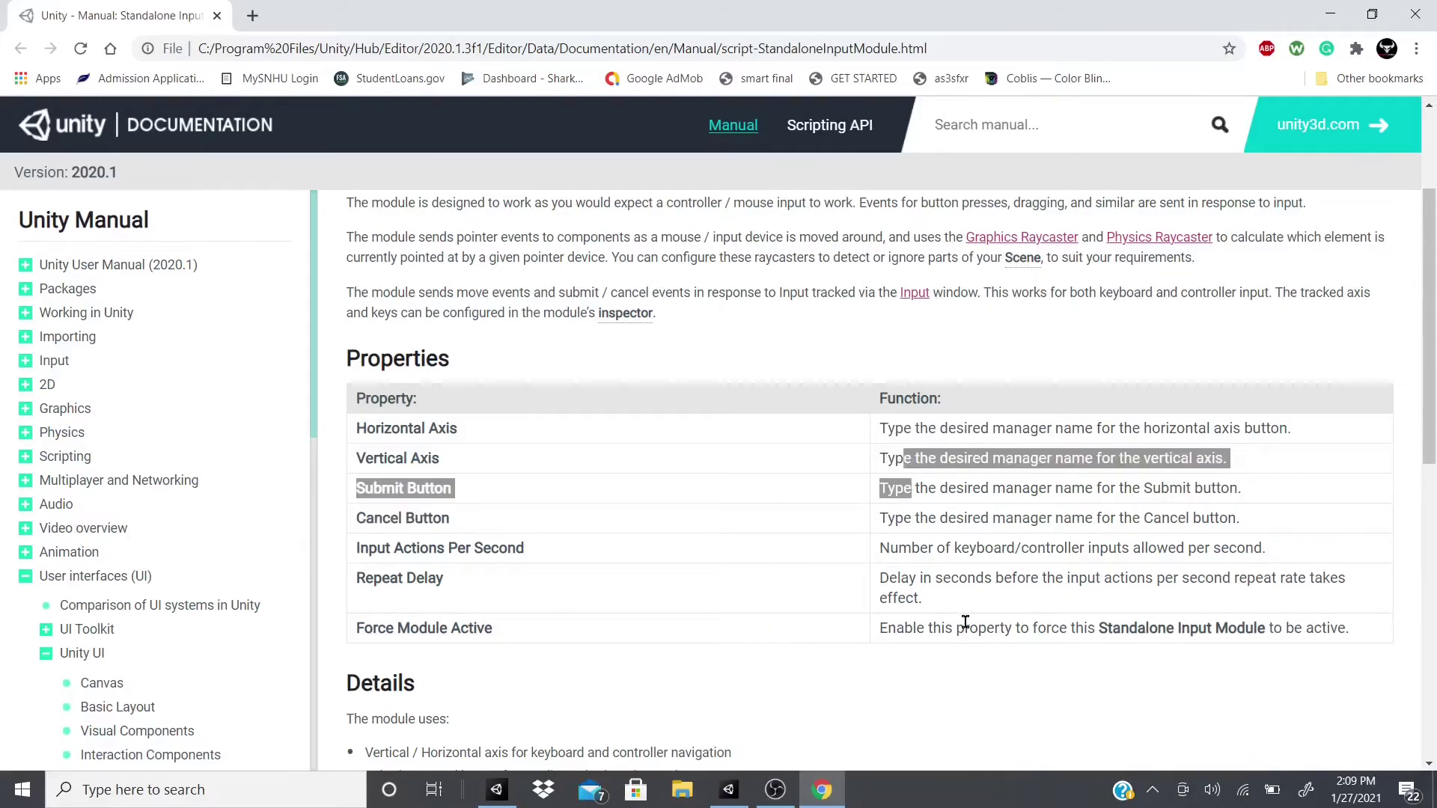
- Read the manual's Force Module Active and Repeat Delay descriptions and its Details section
drag(364, 629, 463, 631)
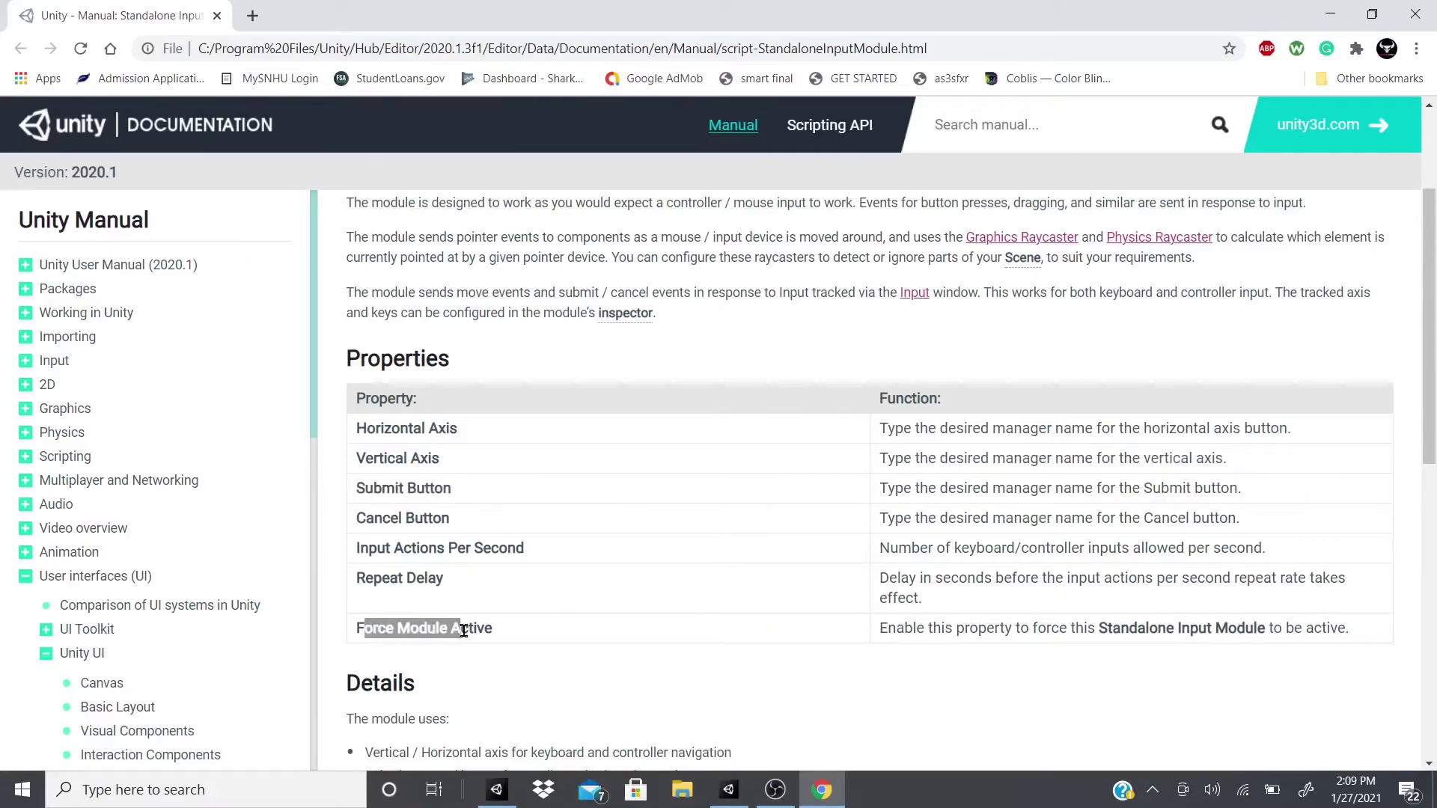
click(487, 628)
drag(905, 628, 1295, 638)
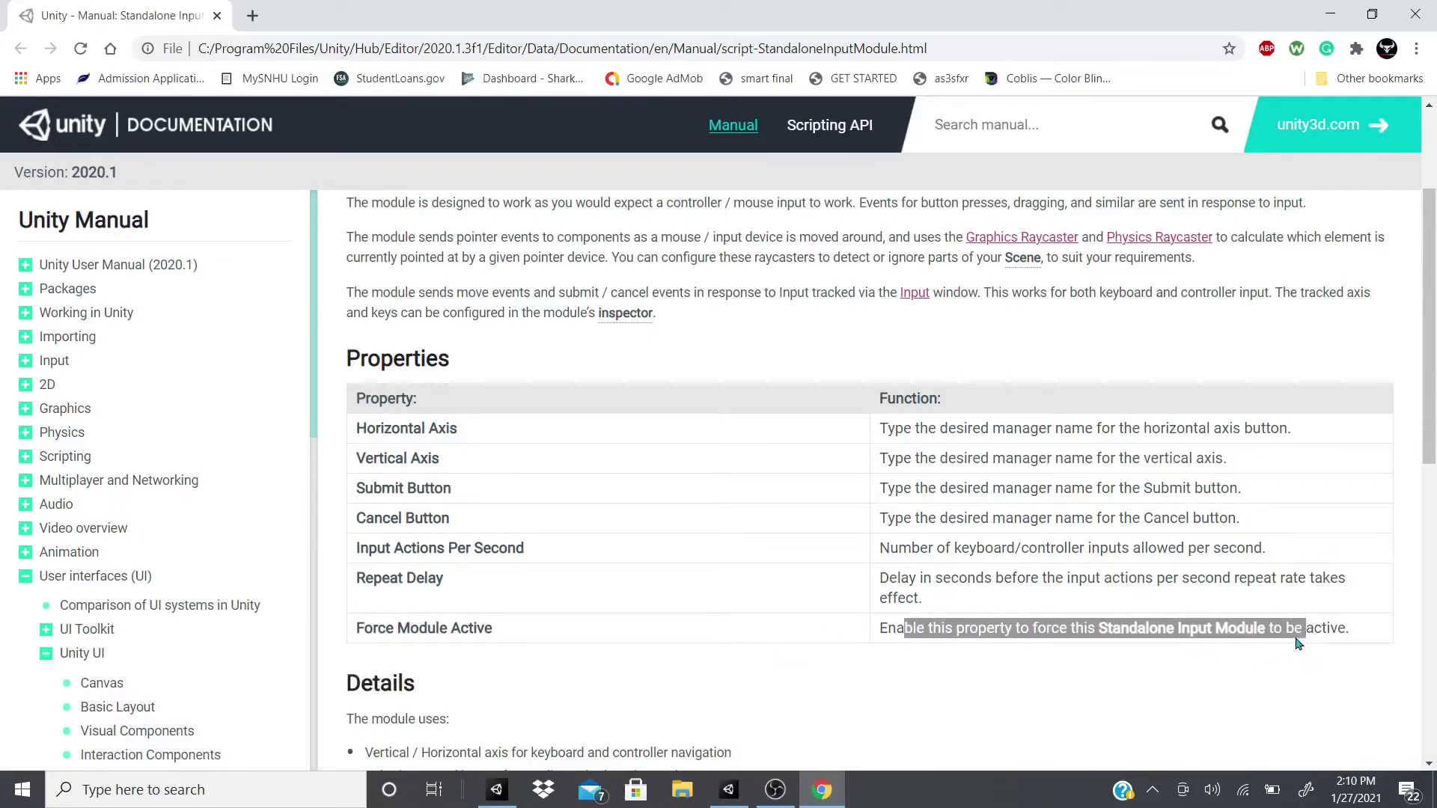
click(439, 573)
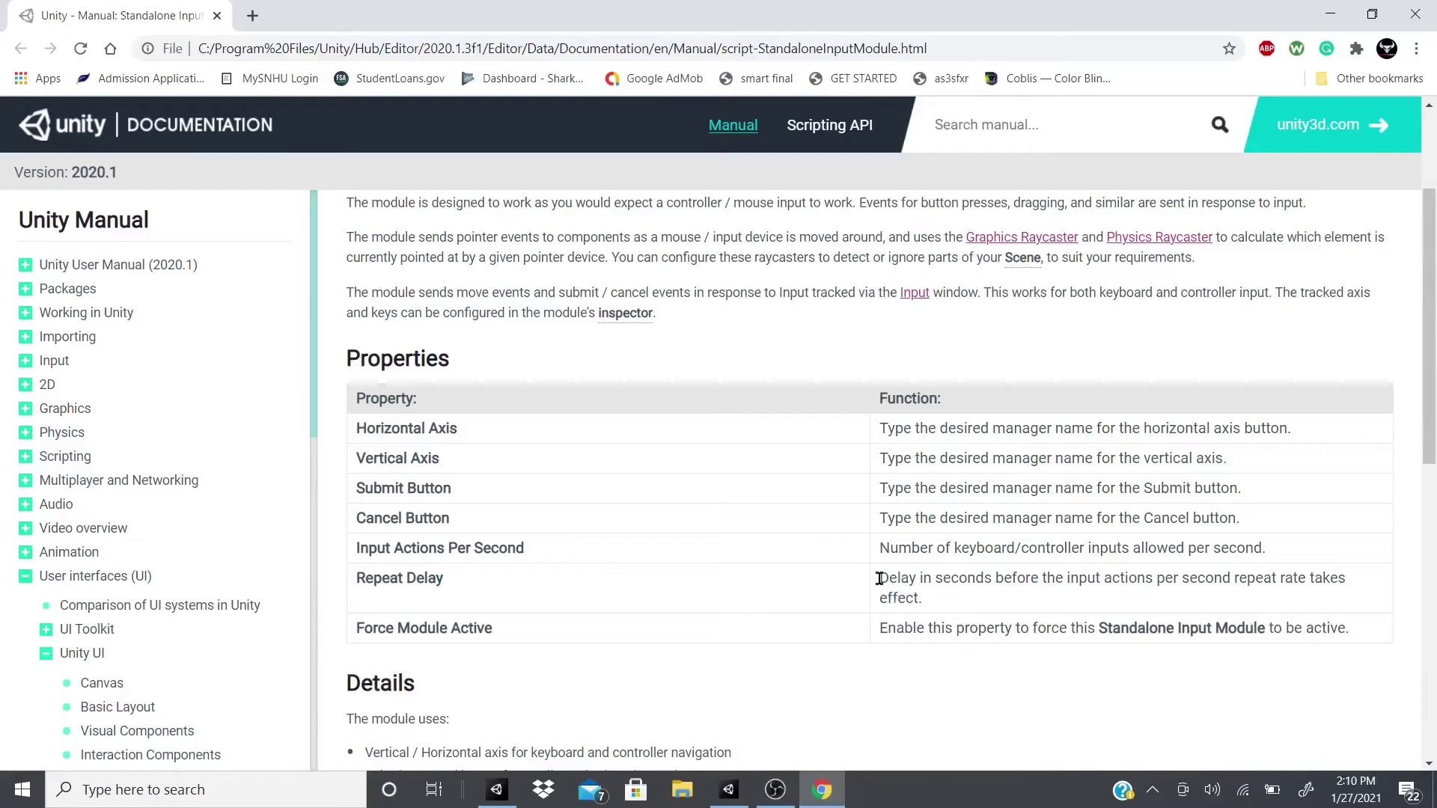
drag(880, 578, 1365, 598)
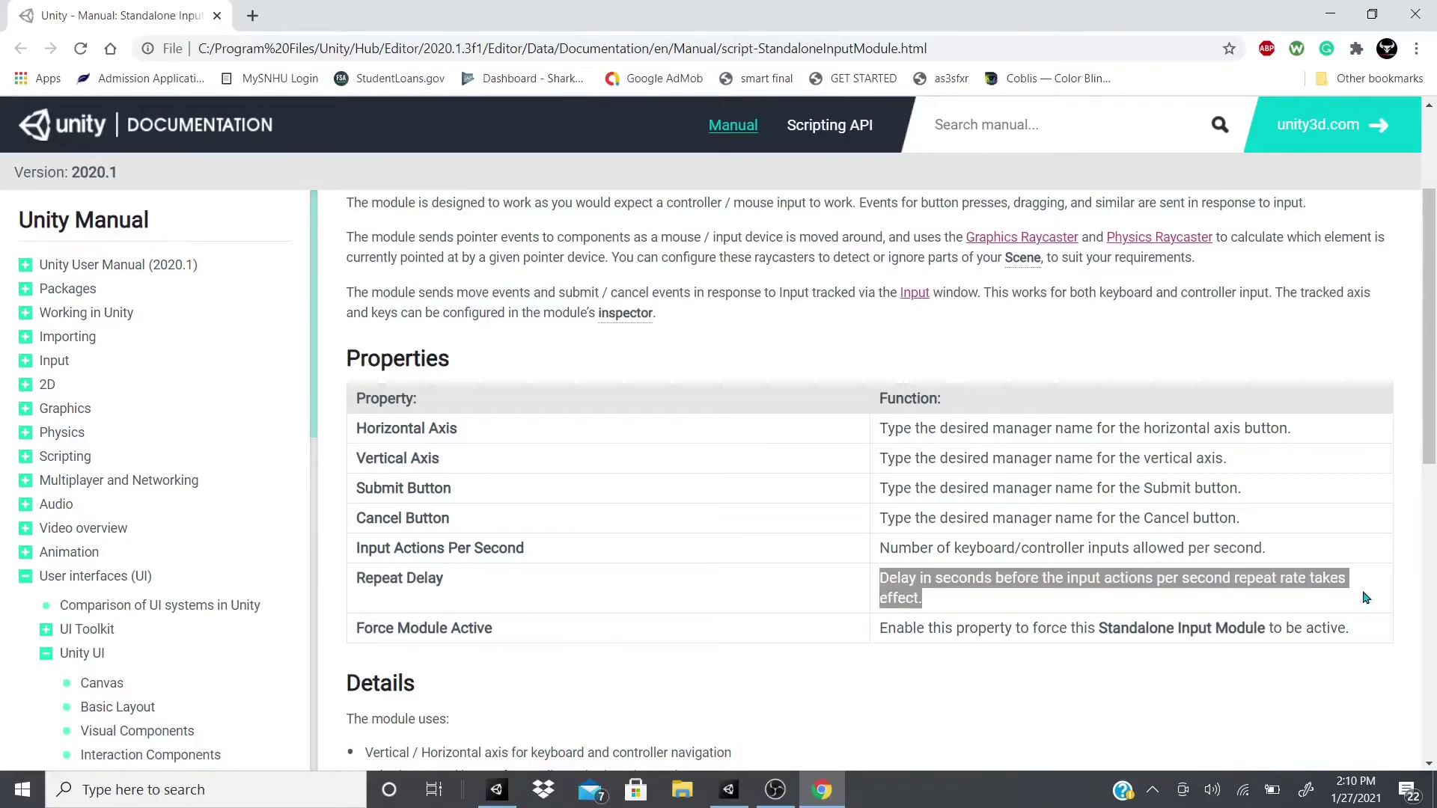
drag(1214, 579, 1255, 579)
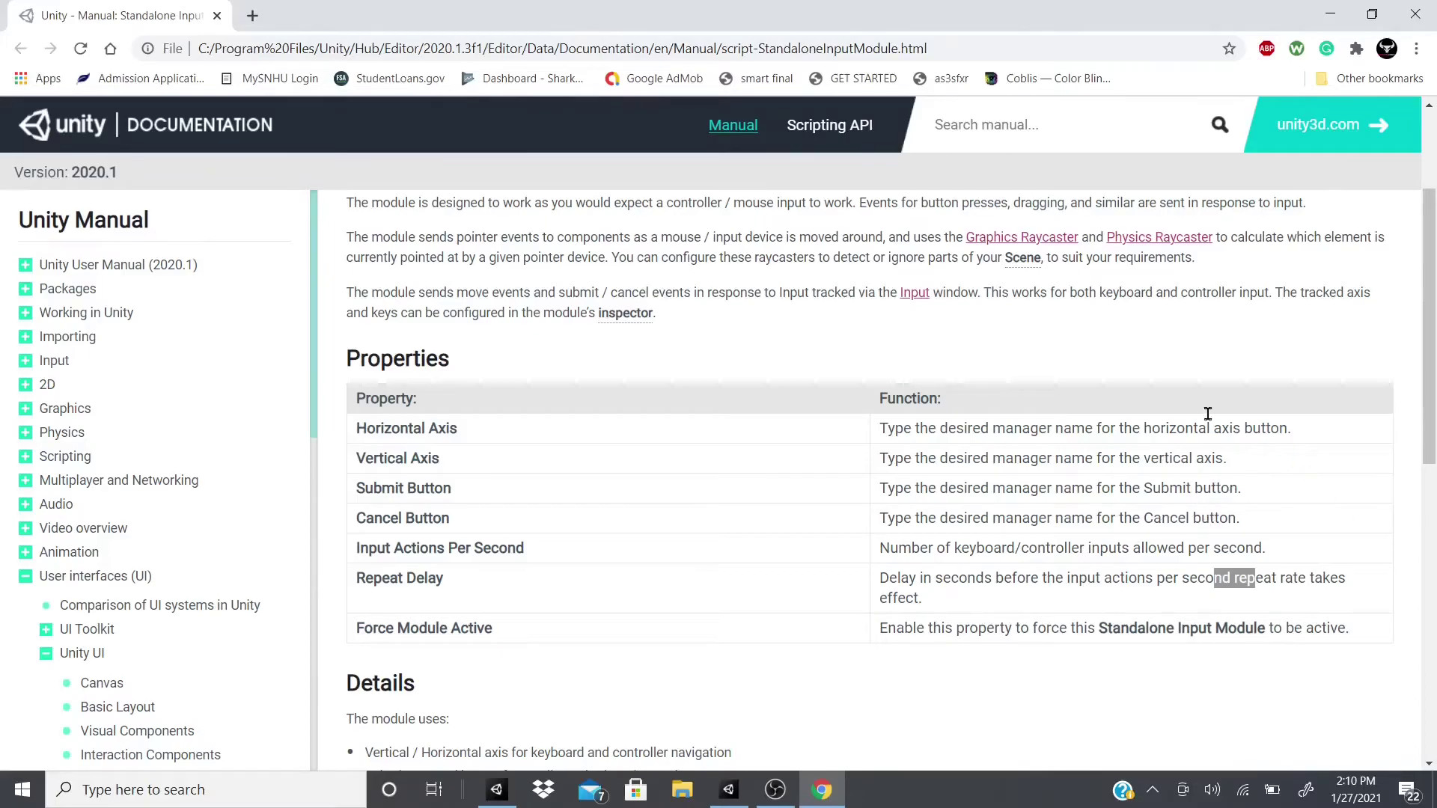
scroll(661, 394, down, 4)
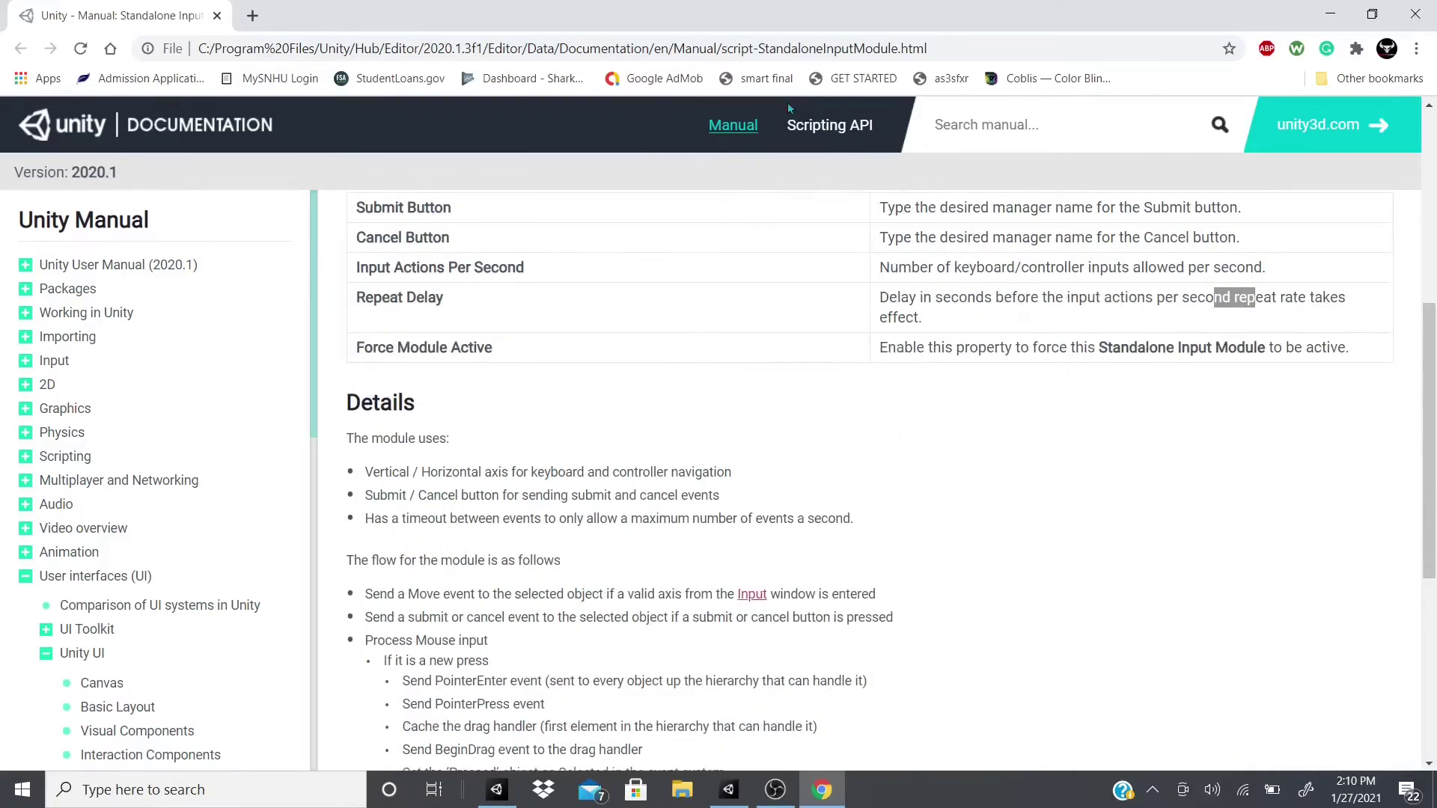
- Skim the rest of the Standalone Input Module page, and open the Unity User Manual's home page to review its topic sections
scroll(690, 557, down, 6)
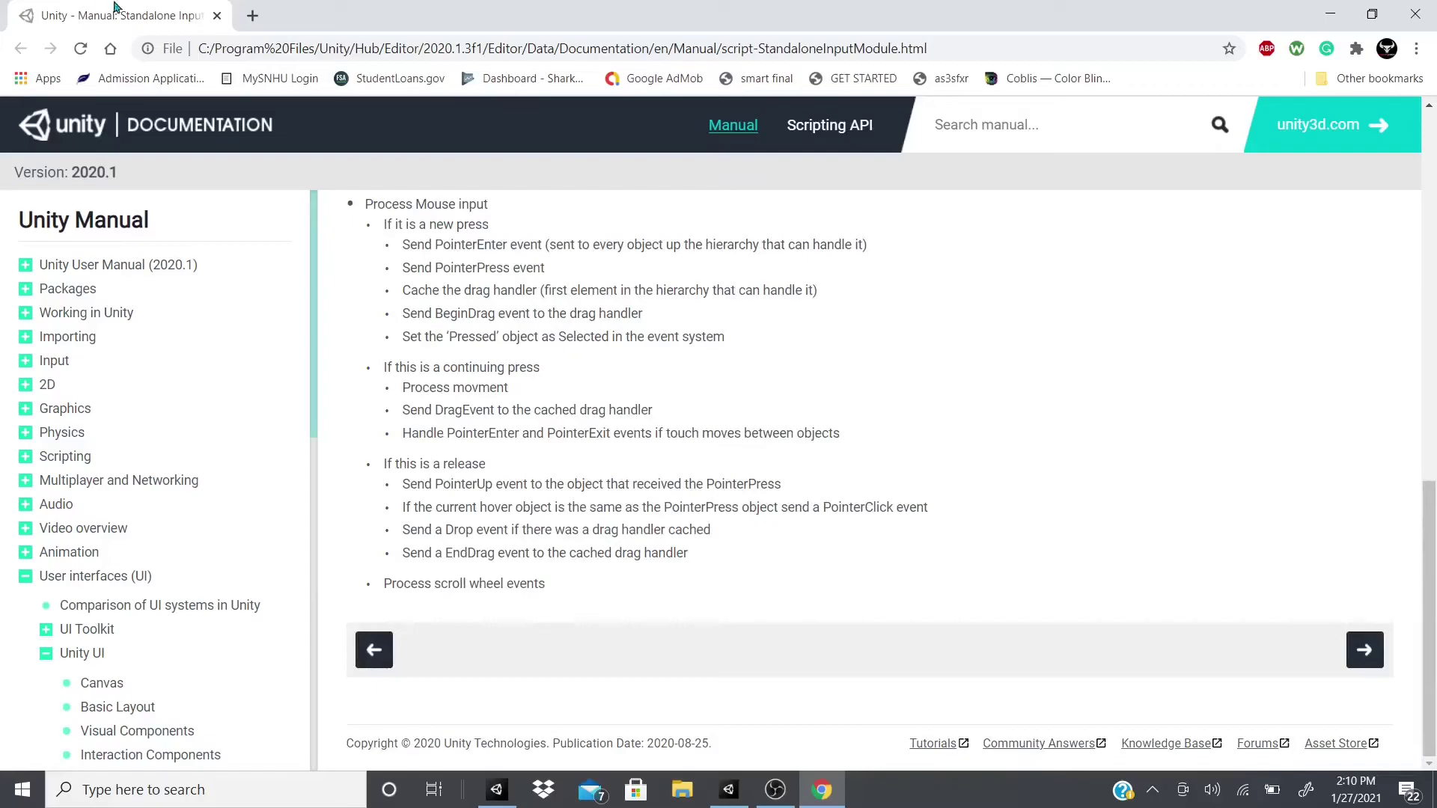
scroll(424, 150, up, 10)
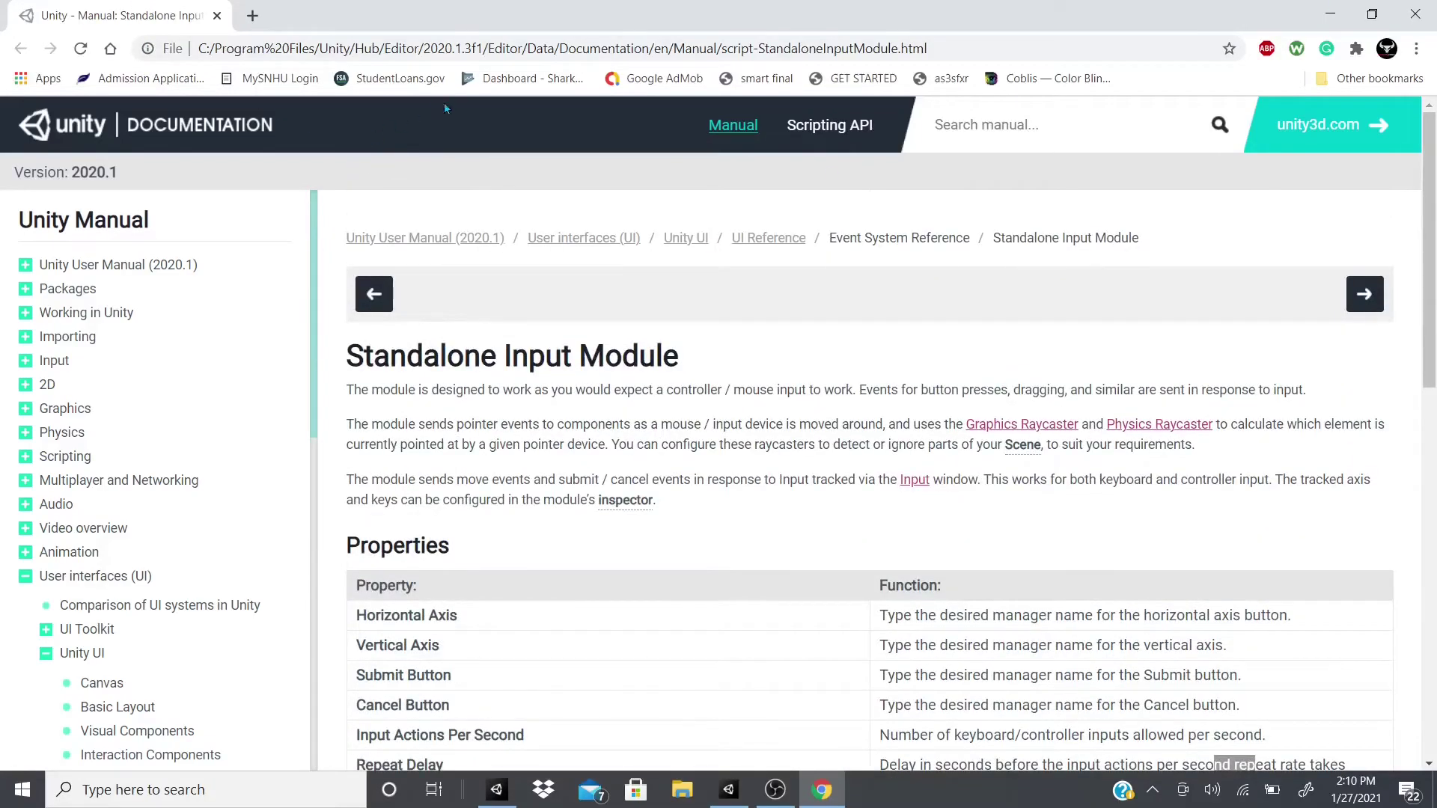
click(140, 134)
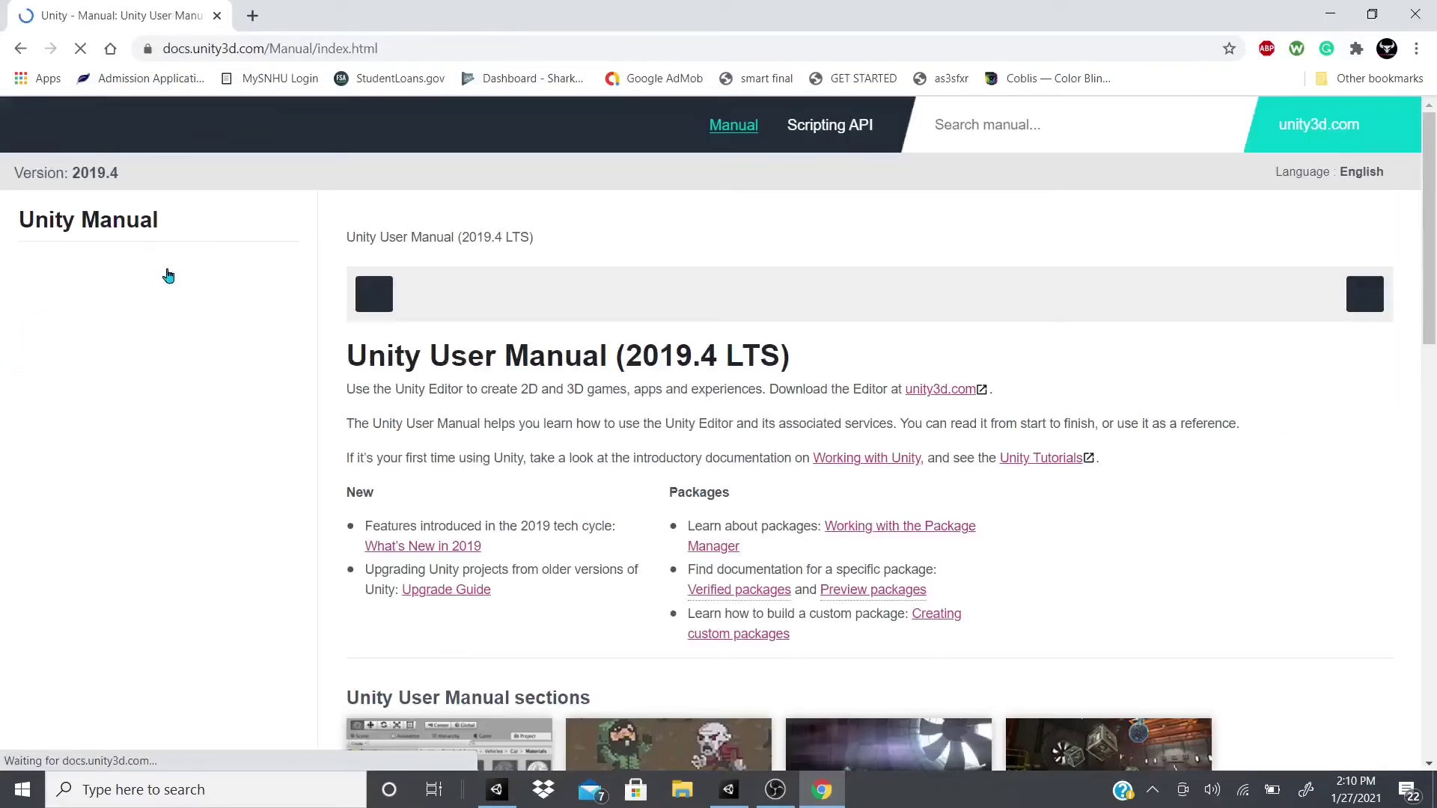
scroll(330, 507, down, 6)
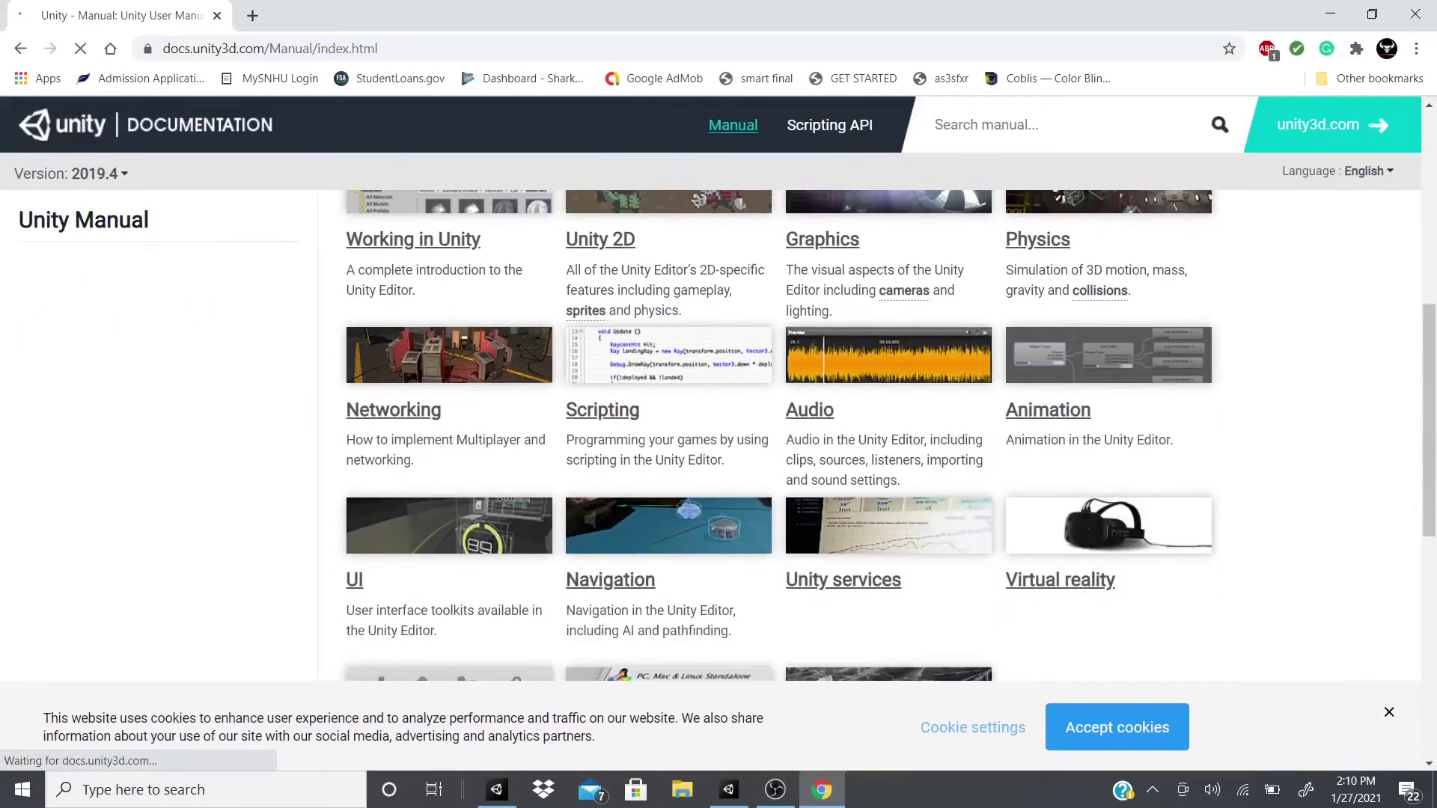
scroll(509, 475, up, 1)
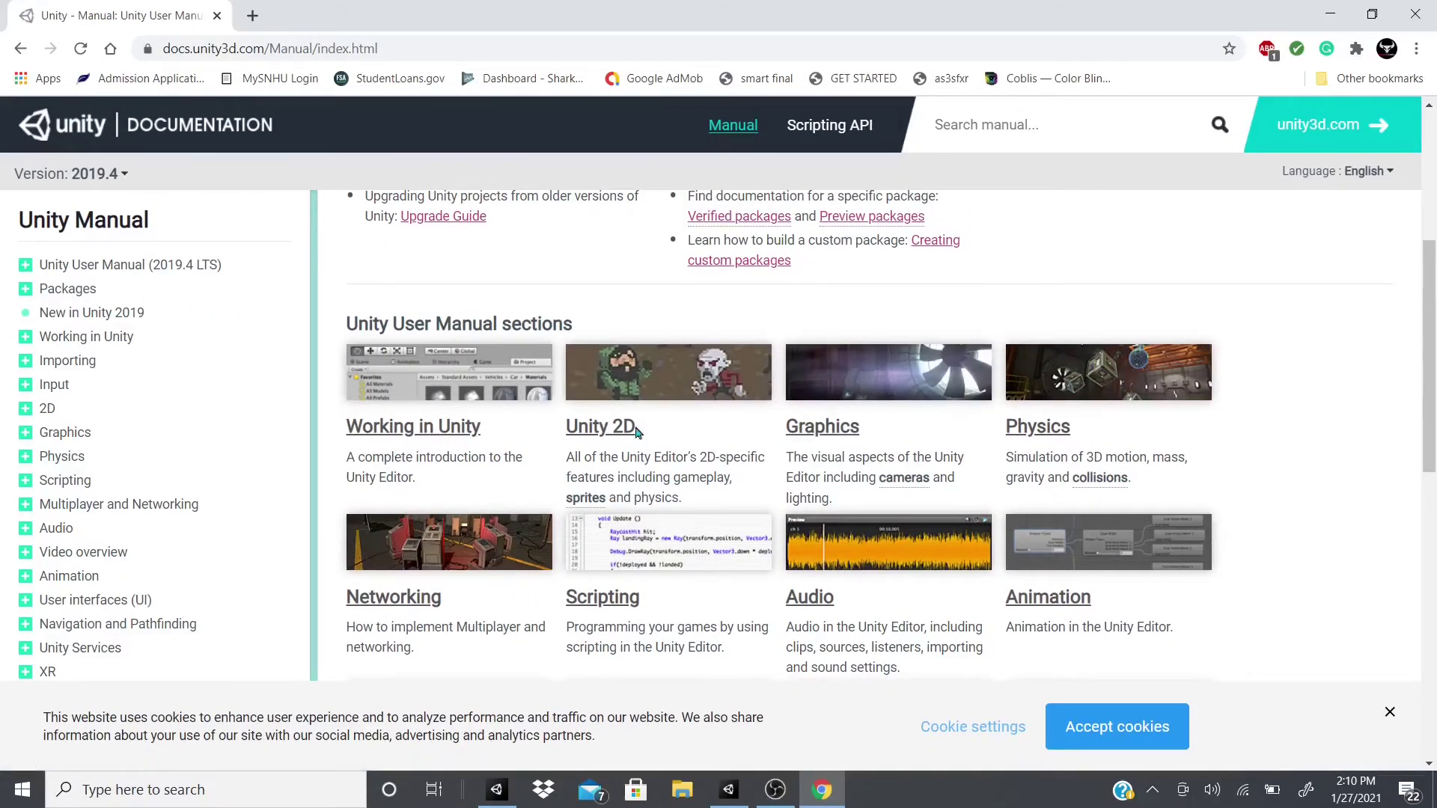
scroll(636, 453, down, 2)
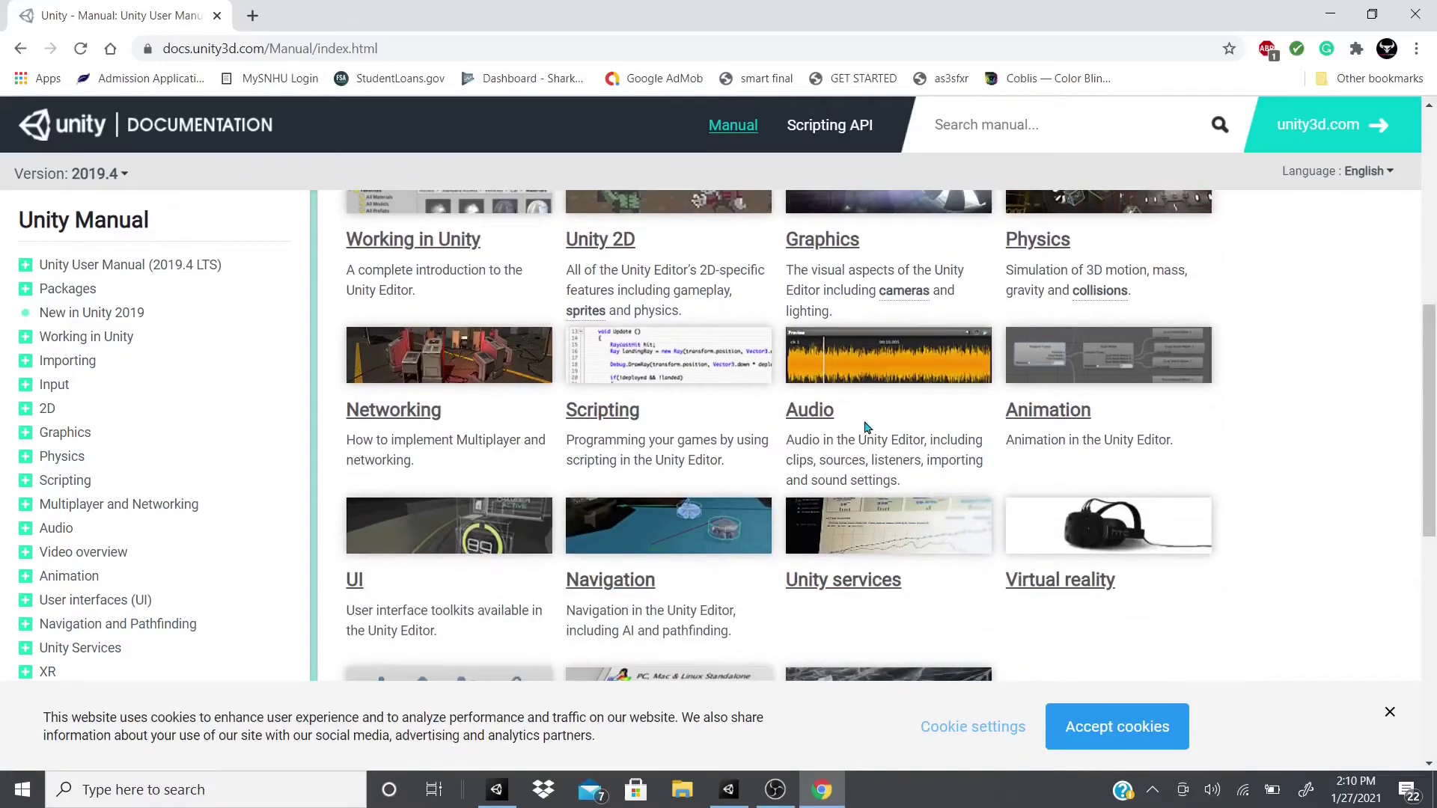
scroll(1079, 424, down, 1)
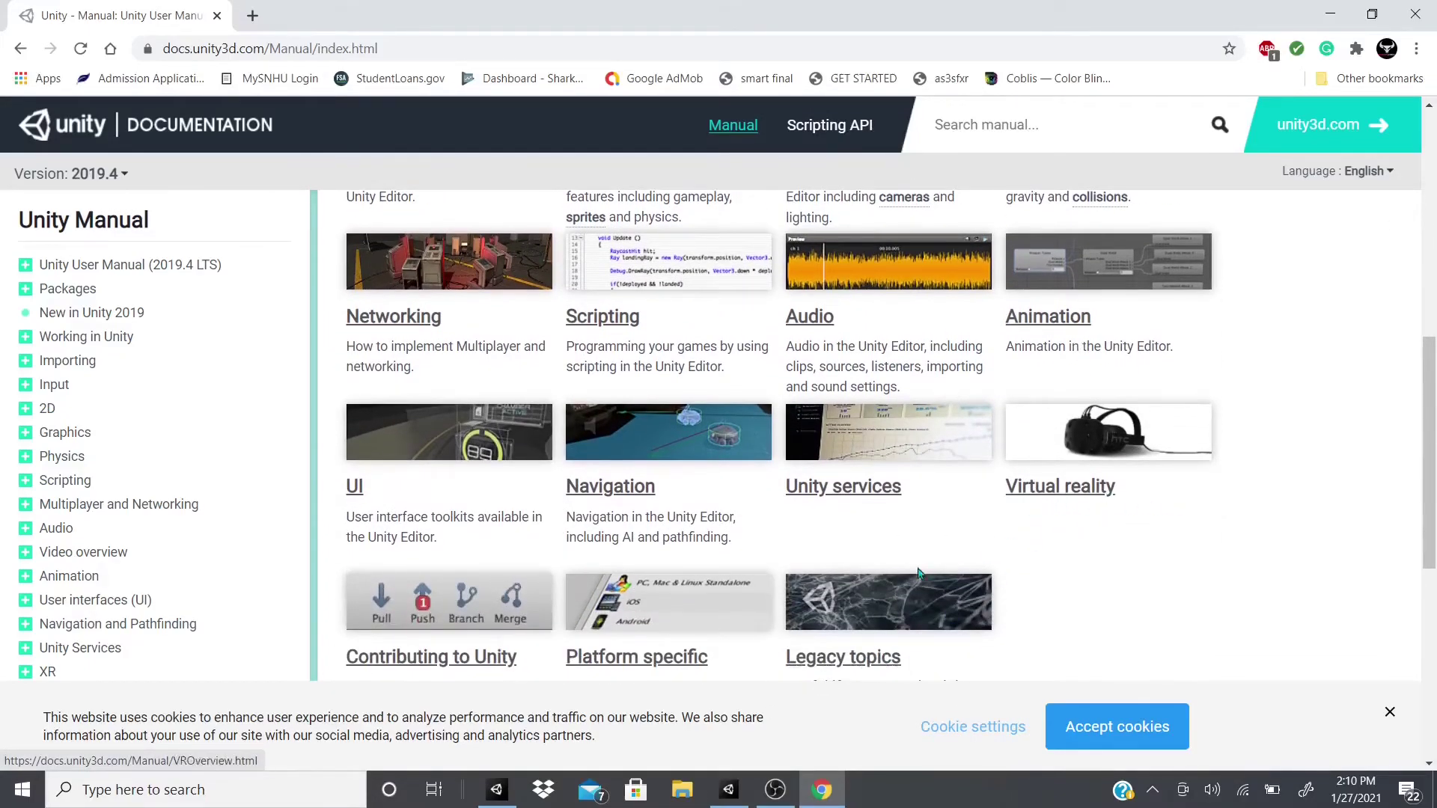
scroll(235, 509, down, 3)
scroll(235, 509, down, 3)
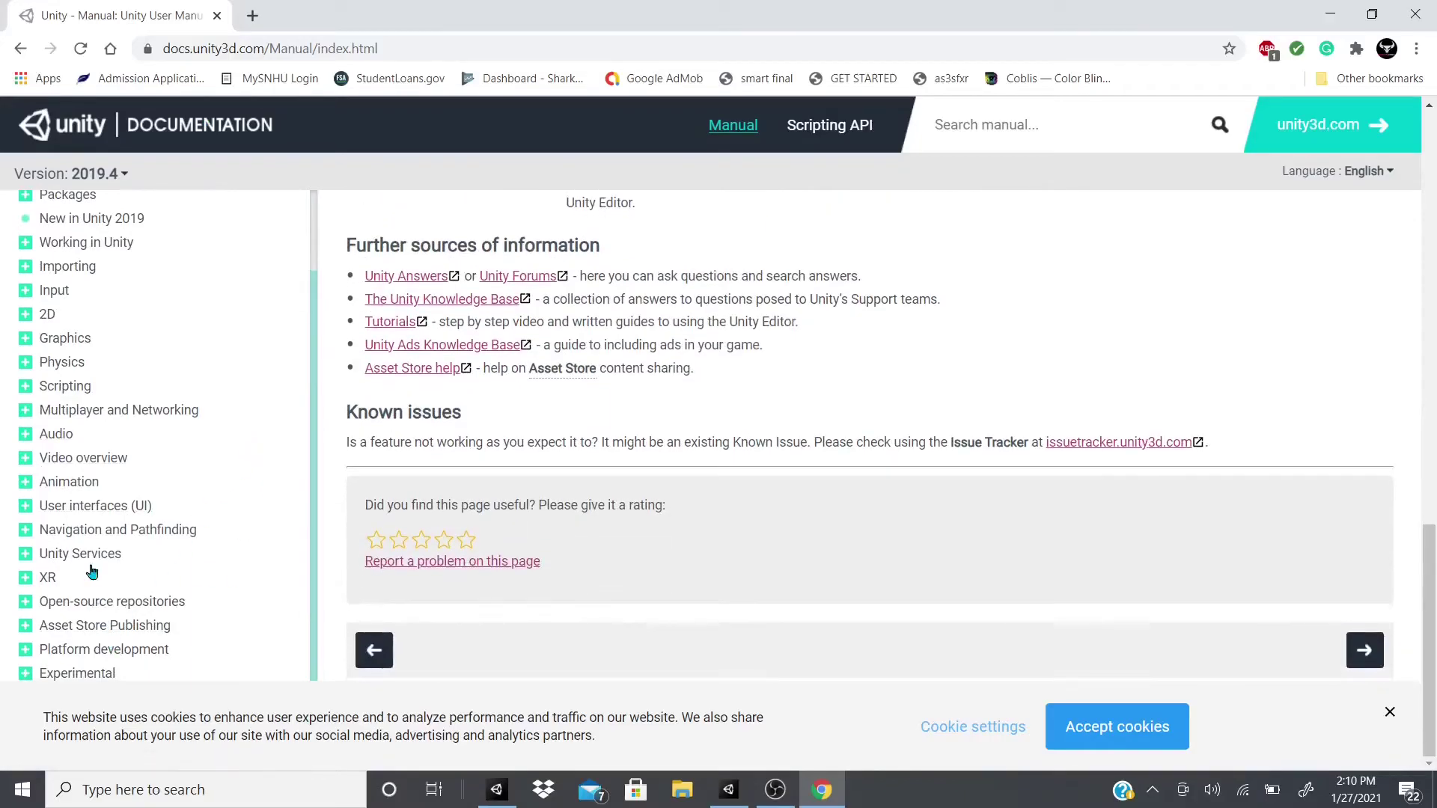
- Browse the manual's table of contents, expanding 2D with Tilemap and Unity Services with Unity Cloud Build
scroll(777, 350, up, 12)
scroll(150, 314, down, 1)
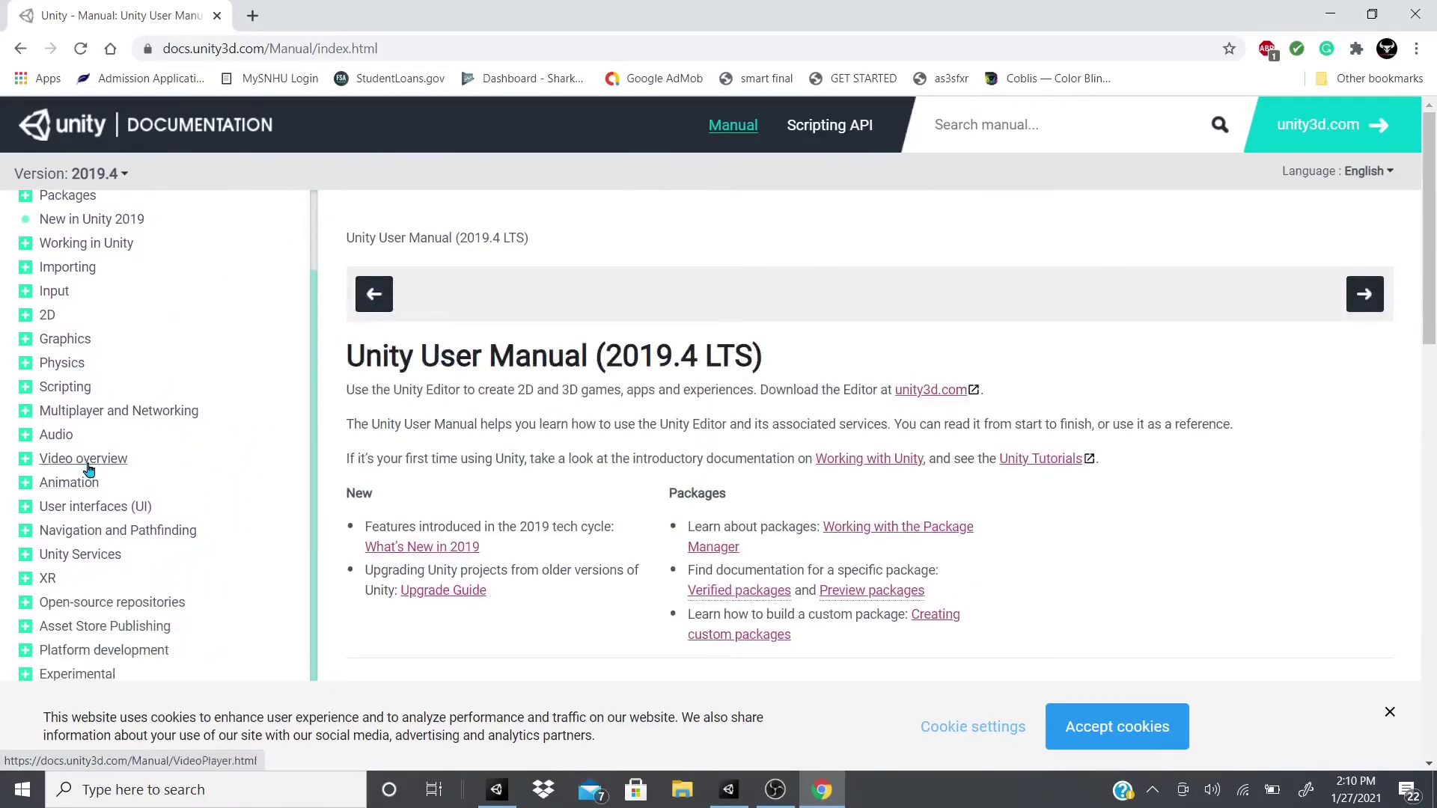
scroll(87, 469, up, 1)
click(28, 414)
click(47, 513)
scroll(48, 543, down, 3)
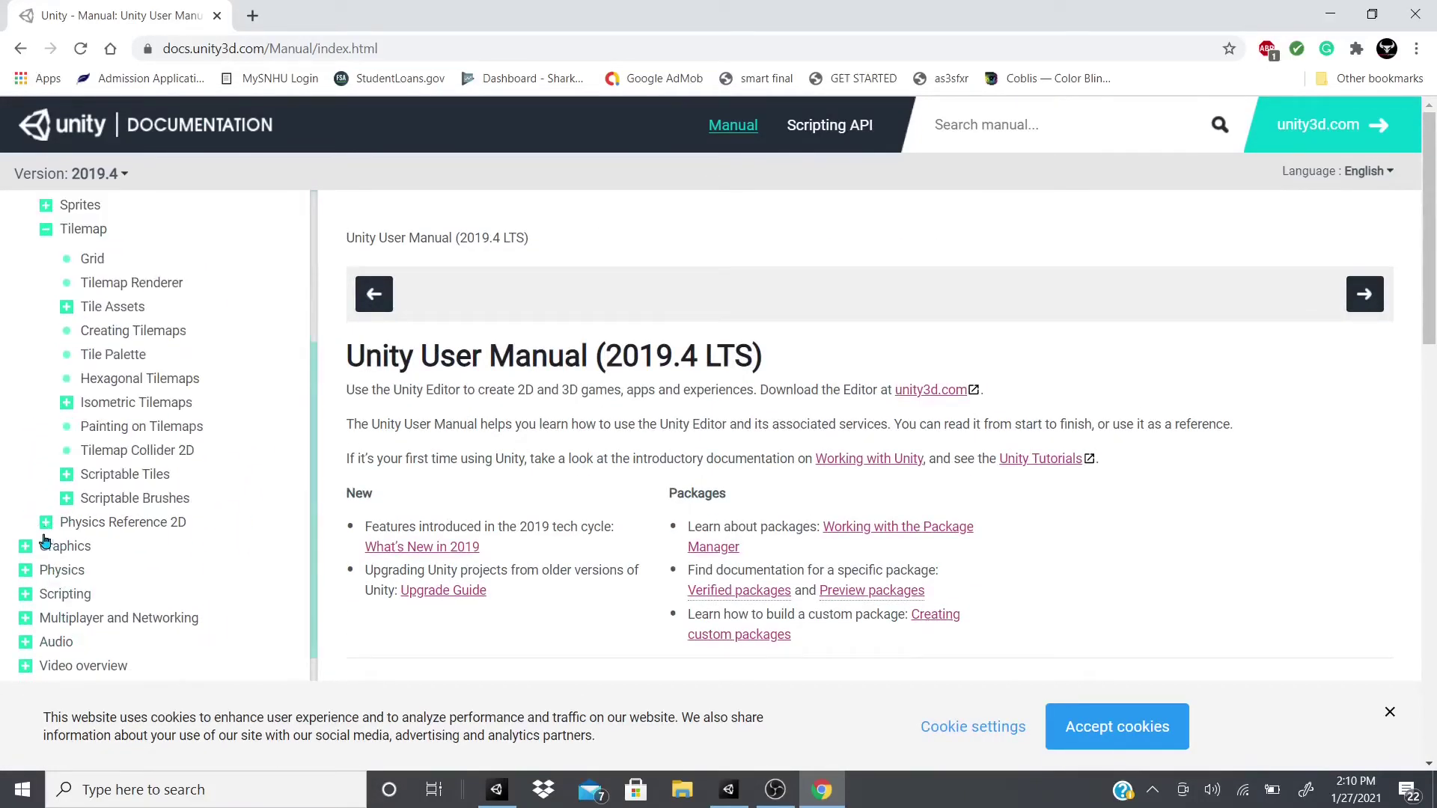
scroll(53, 542, down, 3)
click(25, 546)
scroll(37, 569, down, 4)
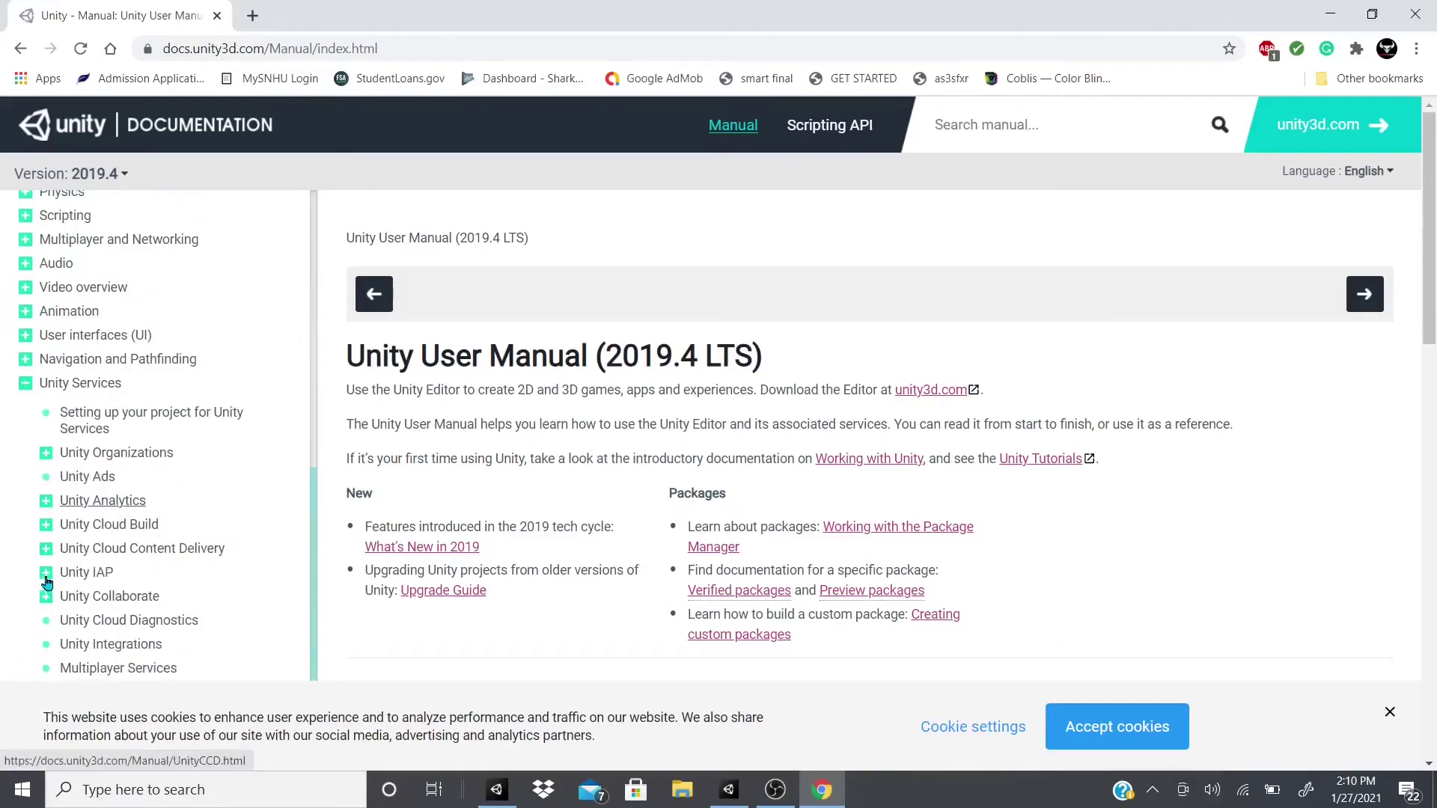
click(47, 462)
click(45, 415)
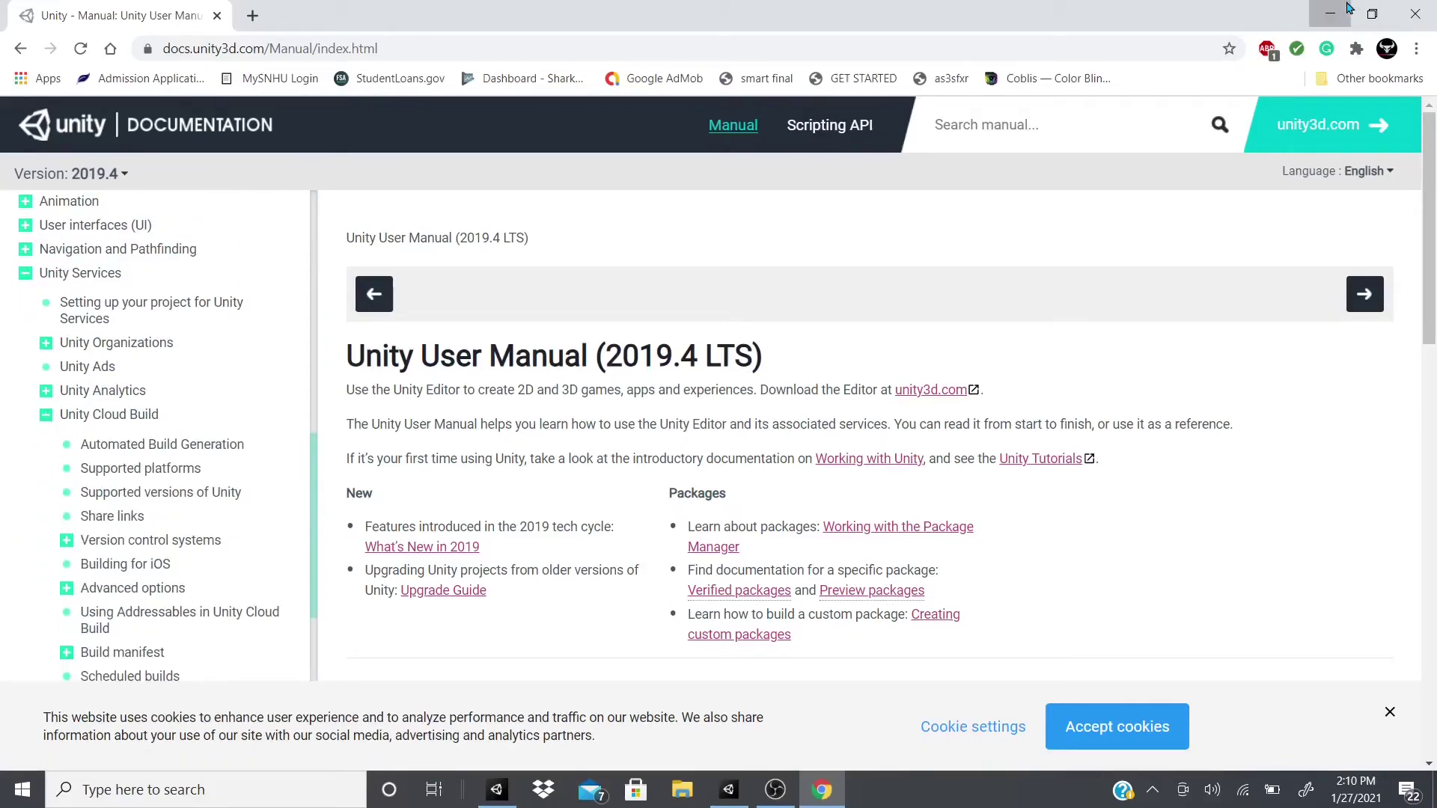
- Switch back to Unity, narrow the Hierarchy to enlarge the Scene view, and frame the Main Camera in it
click(1335, 11)
click(616, 366)
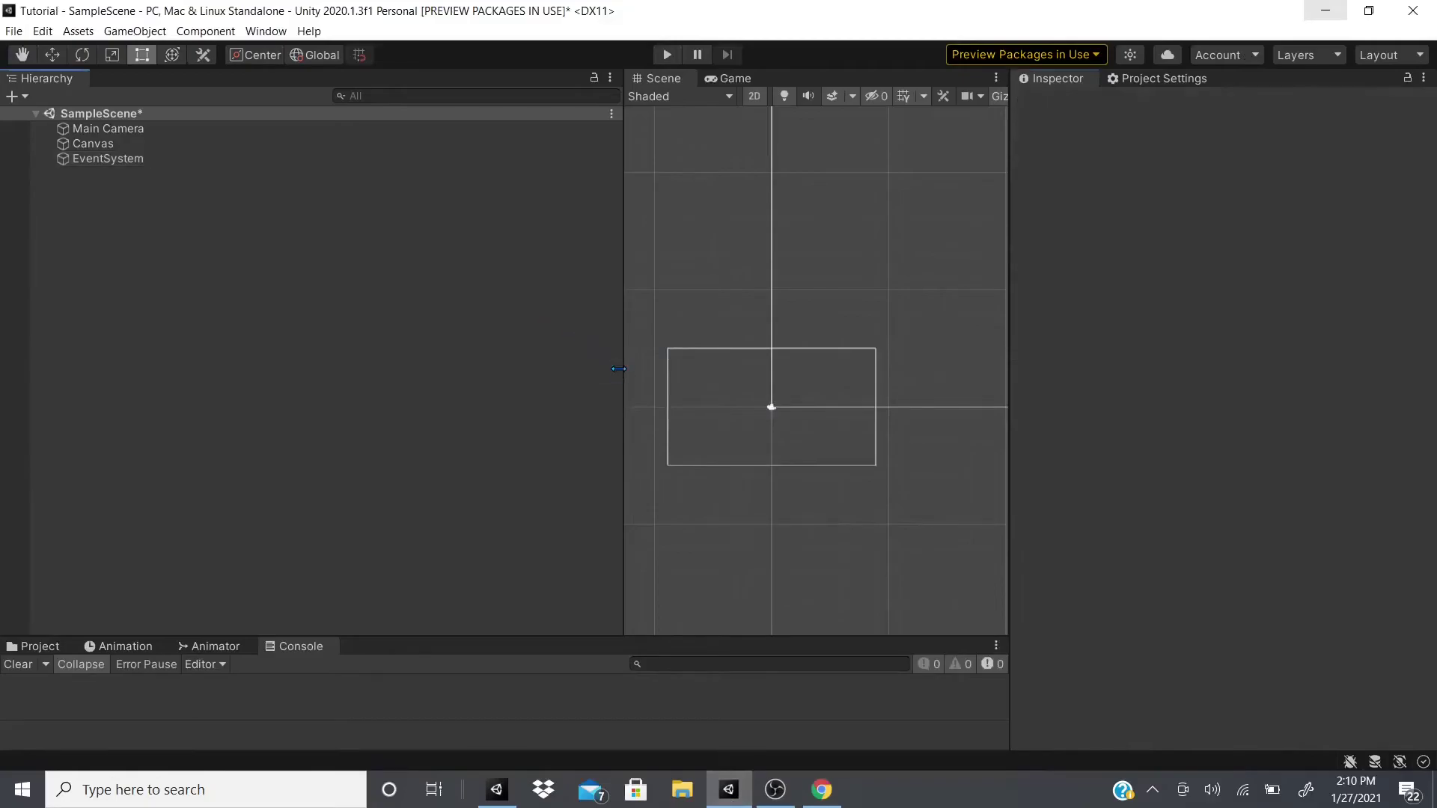
drag(608, 367, 248, 396)
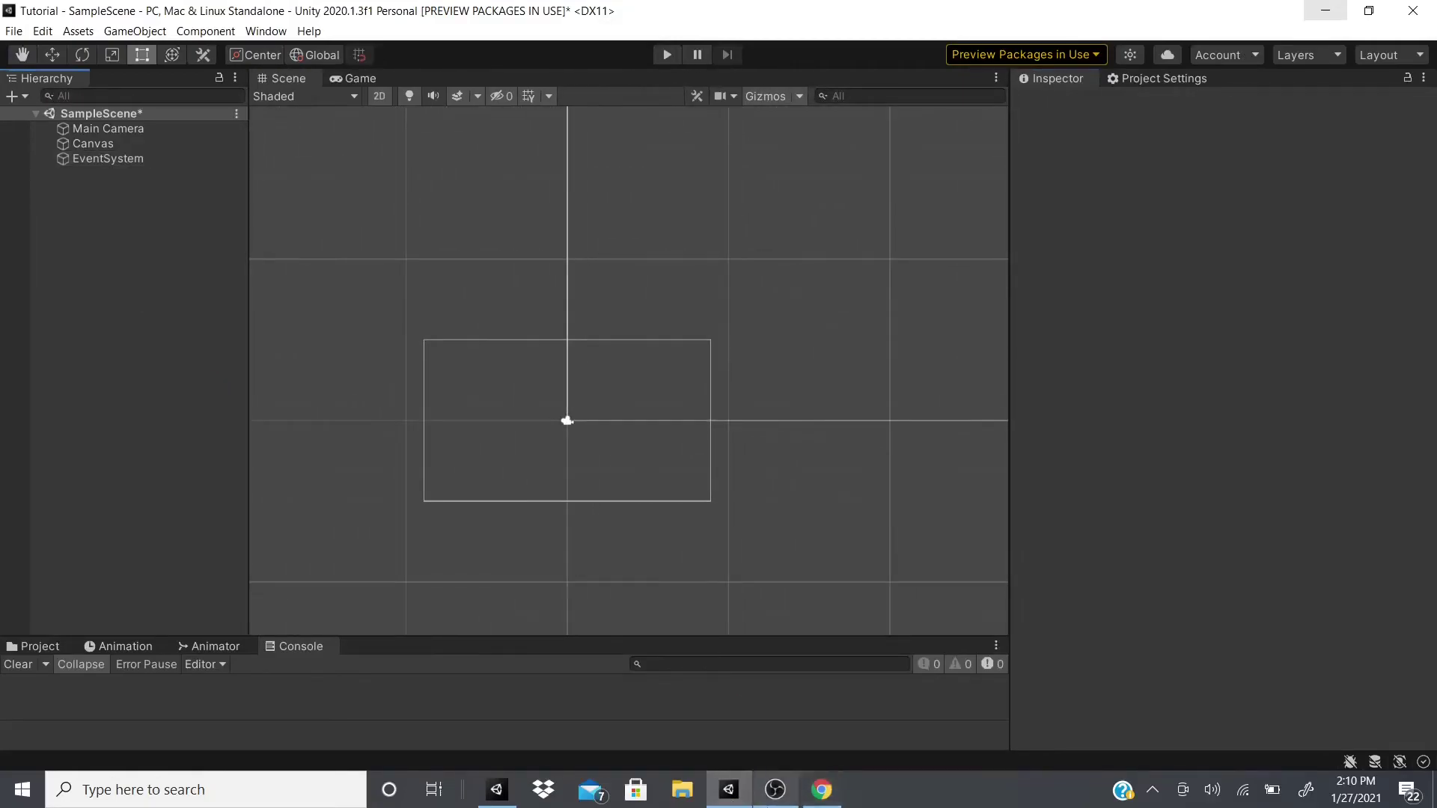
mouse_move(771, 806)
double_click(112, 129)
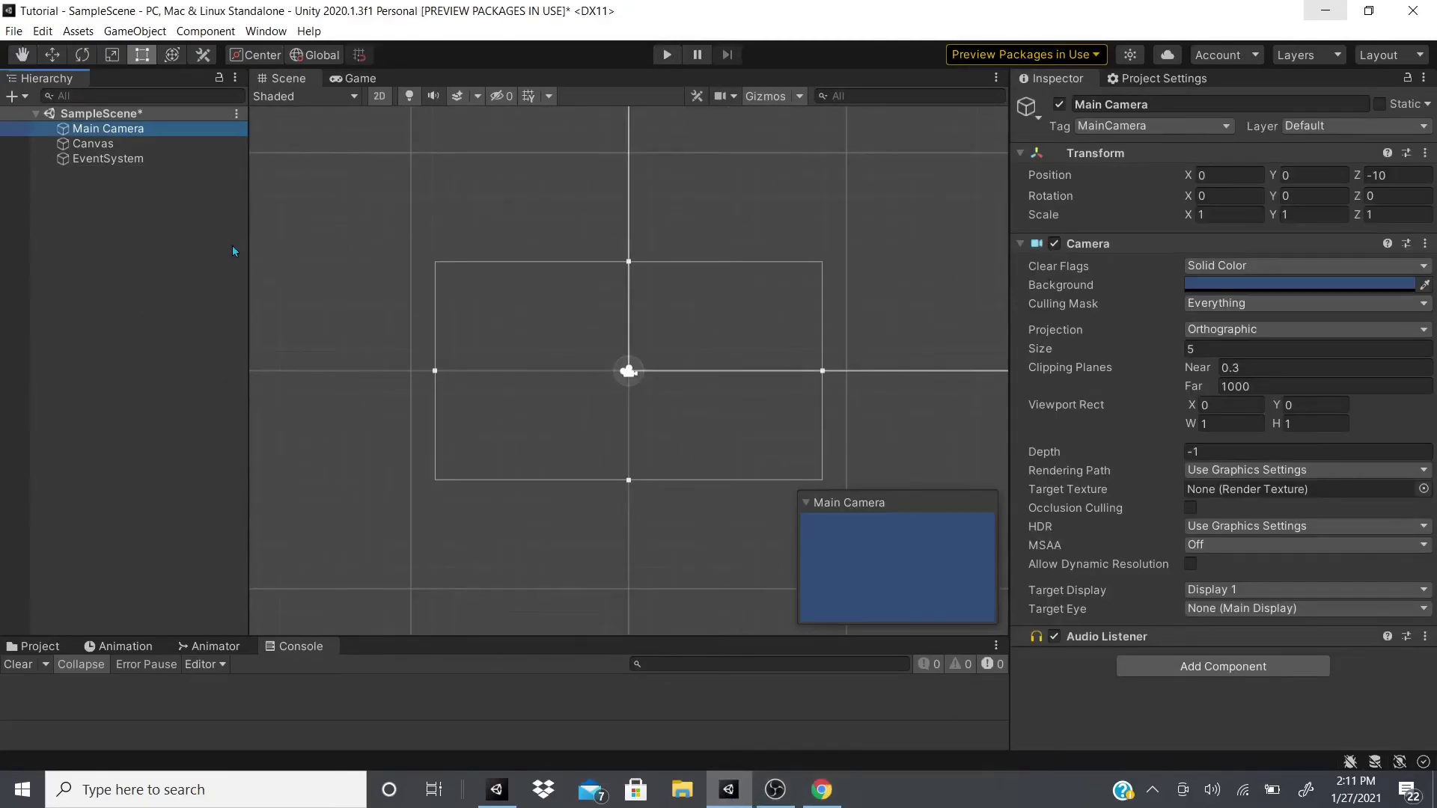
- Create an empty GameObject at the root of SampleScene with nothing else selected
click(151, 211)
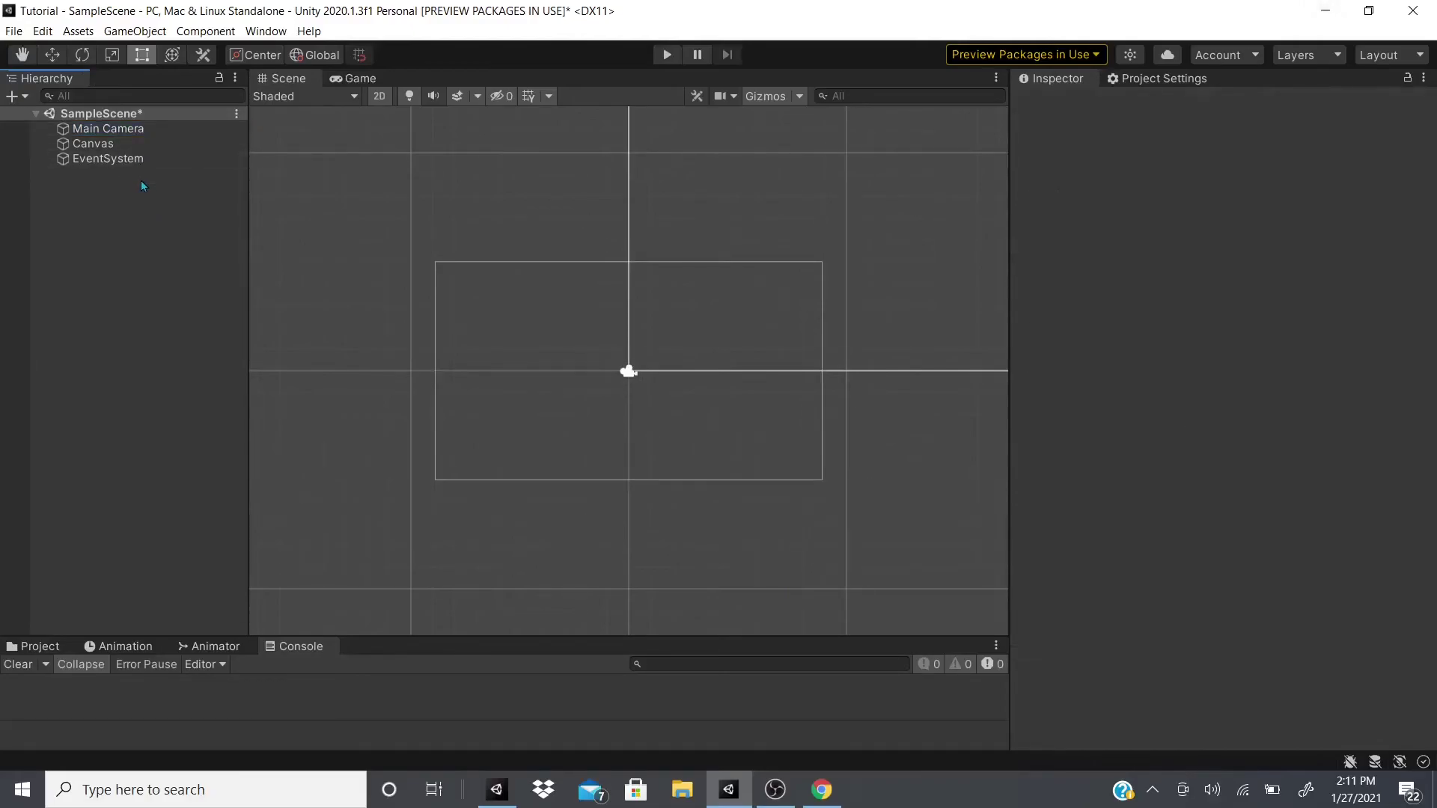
right_click(140, 182)
click(209, 347)
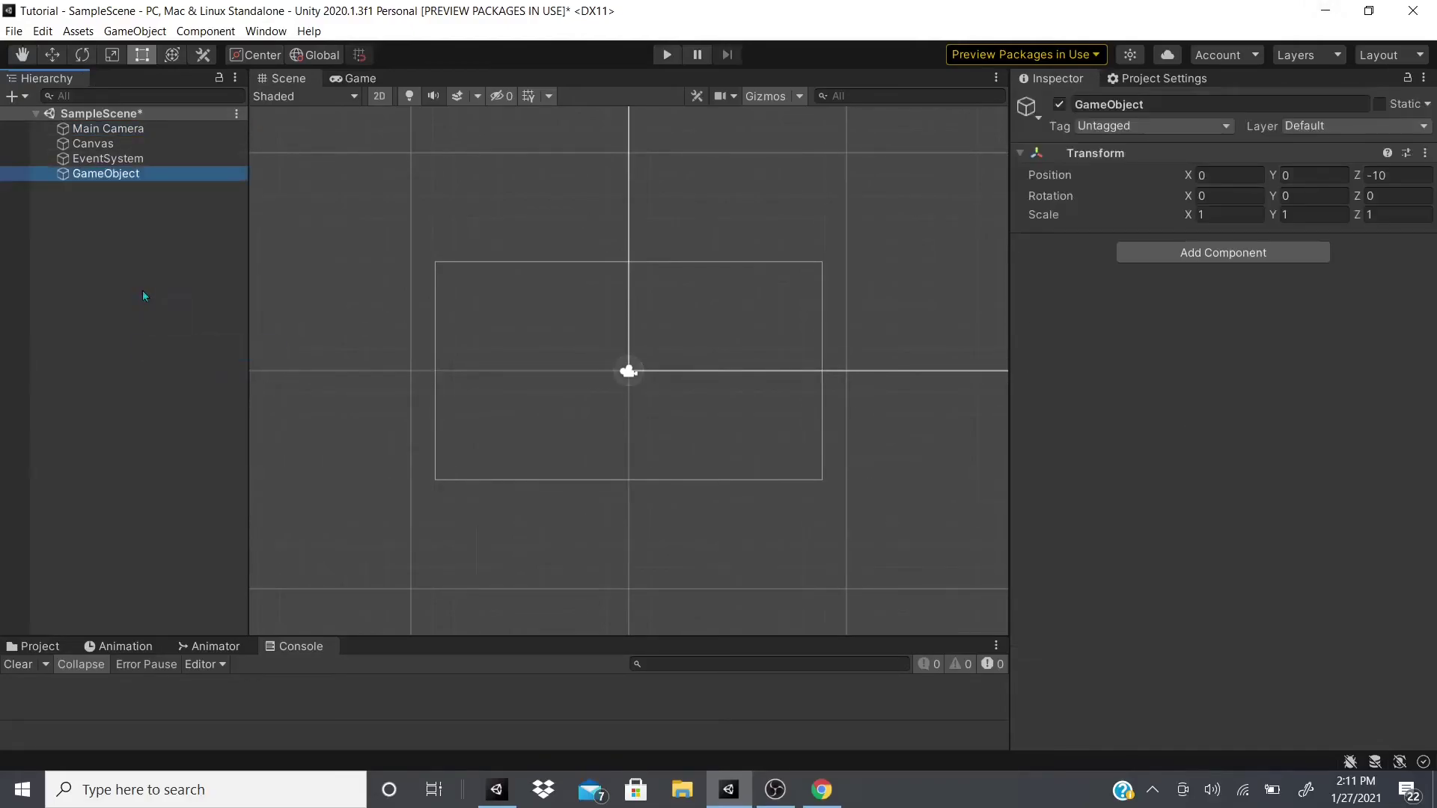
- Browse the component categories available for the empty GameObject, looking into New script and 2D Animation
click(1202, 249)
key(BackSpace)
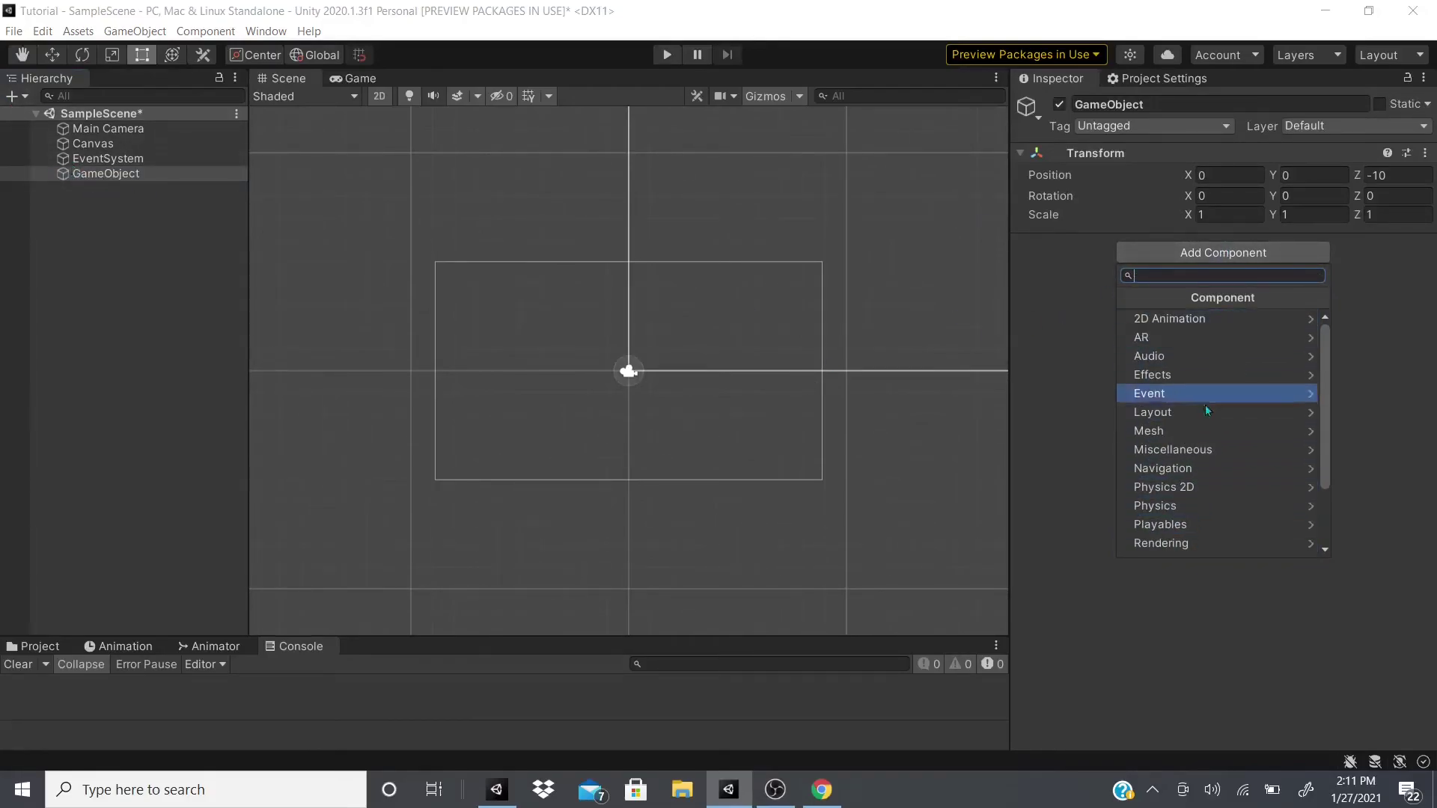
scroll(1242, 464, down, 3)
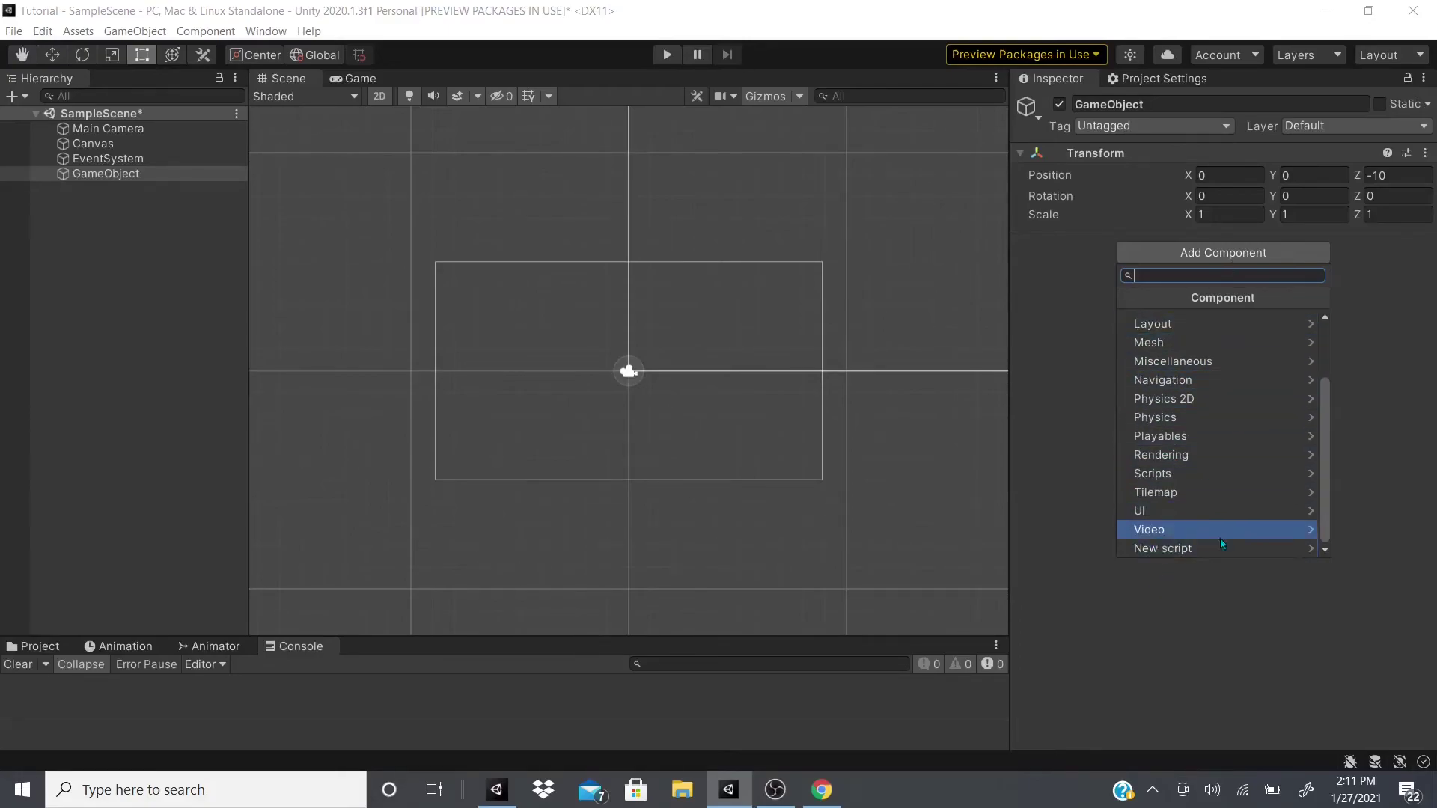
click(1163, 549)
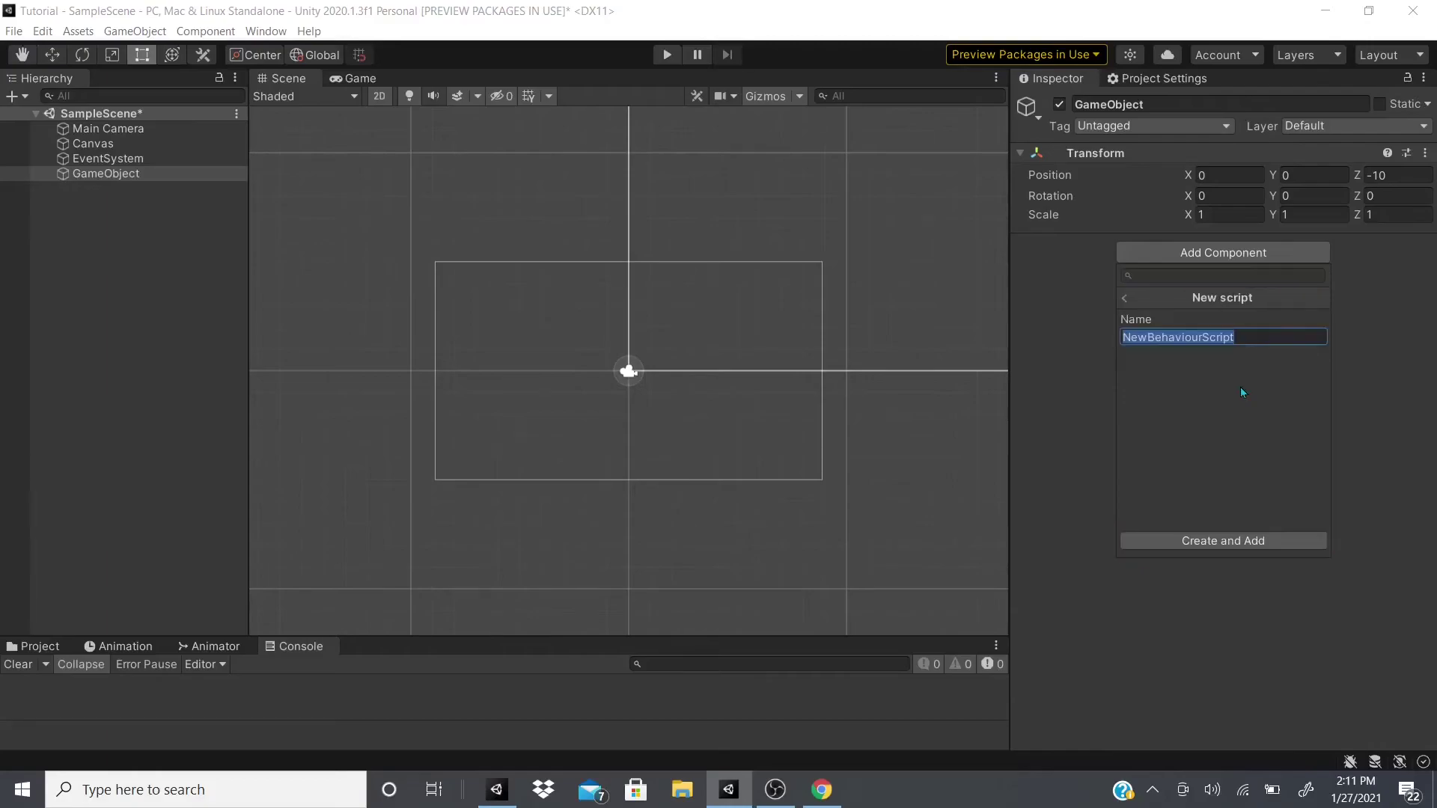
click(1124, 300)
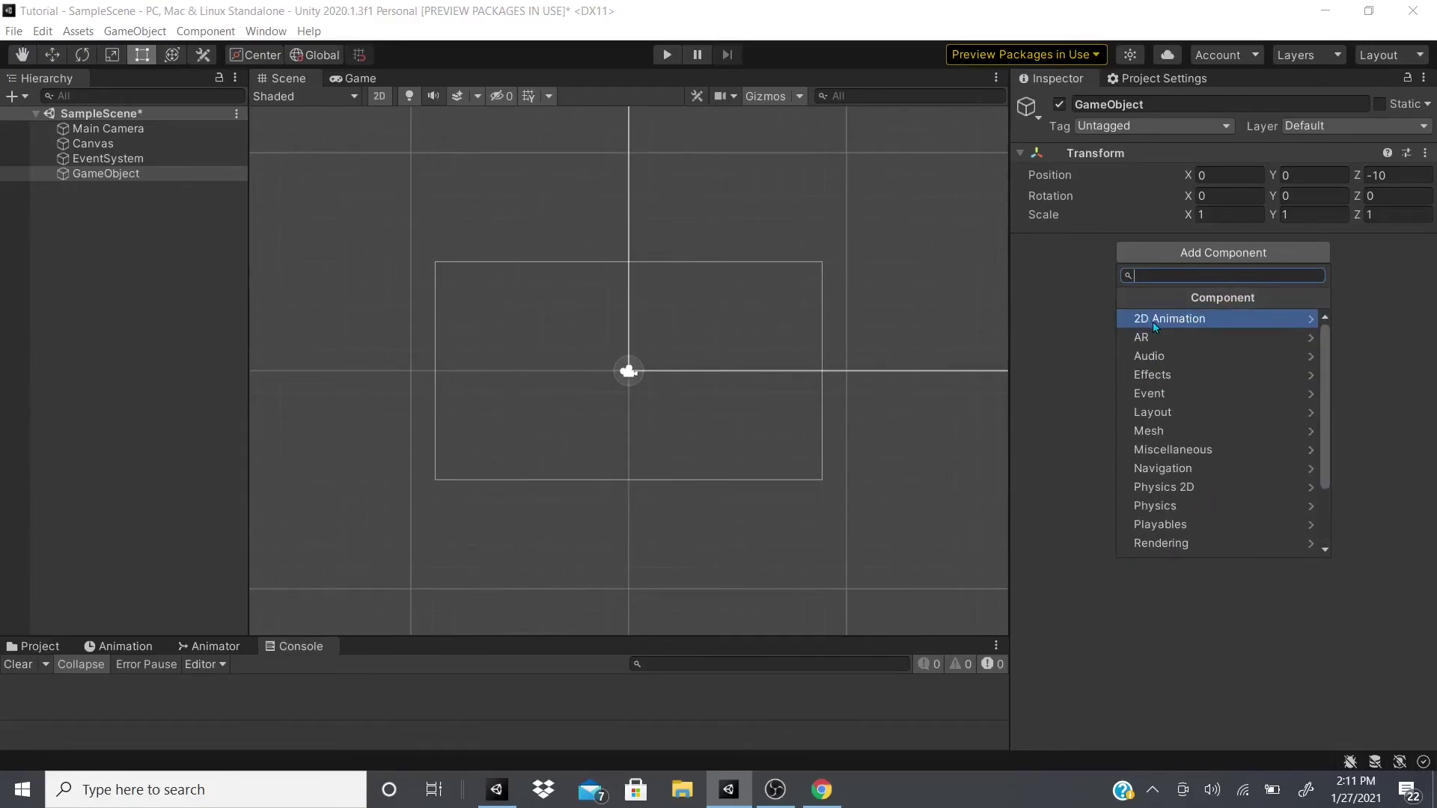
click(1153, 322)
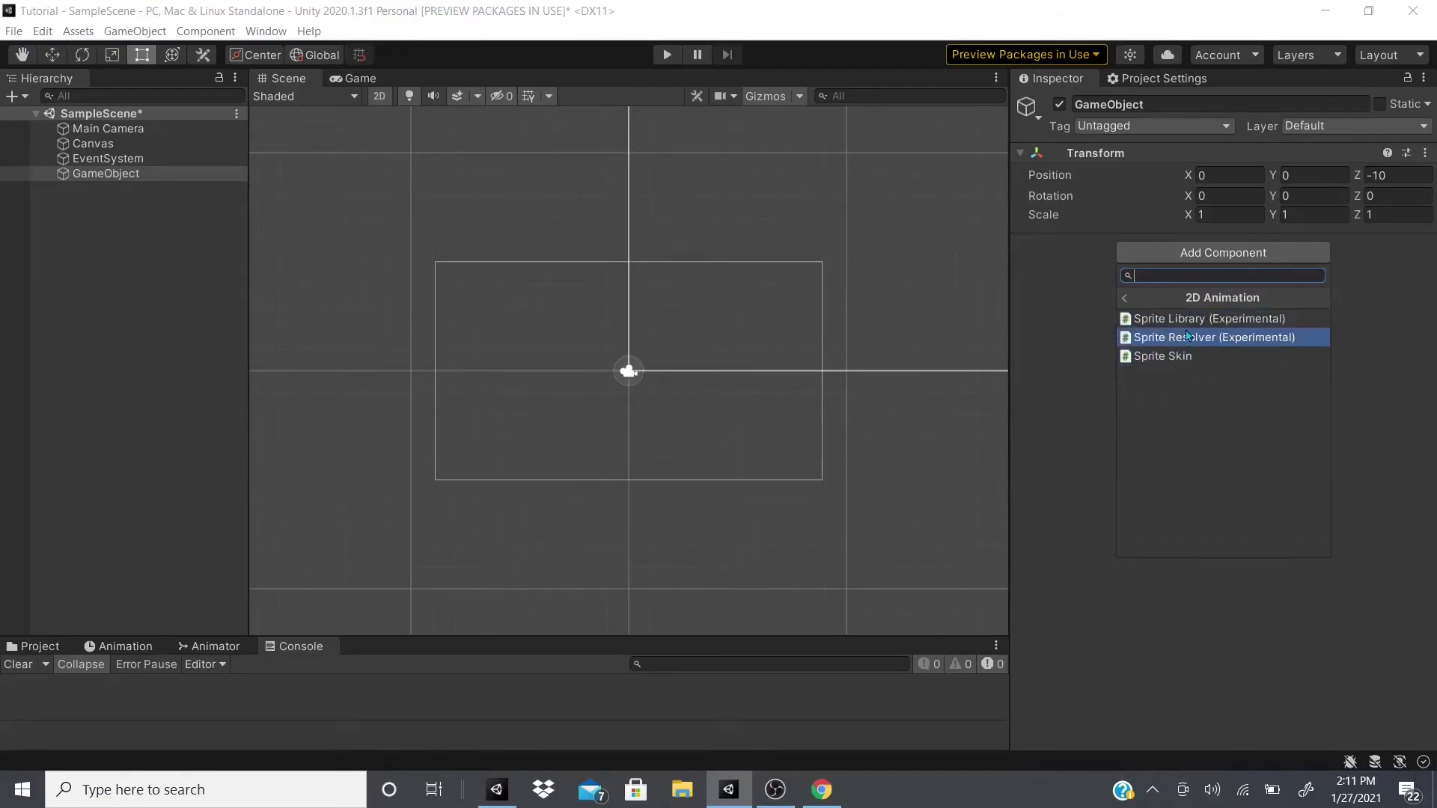
click(1120, 298)
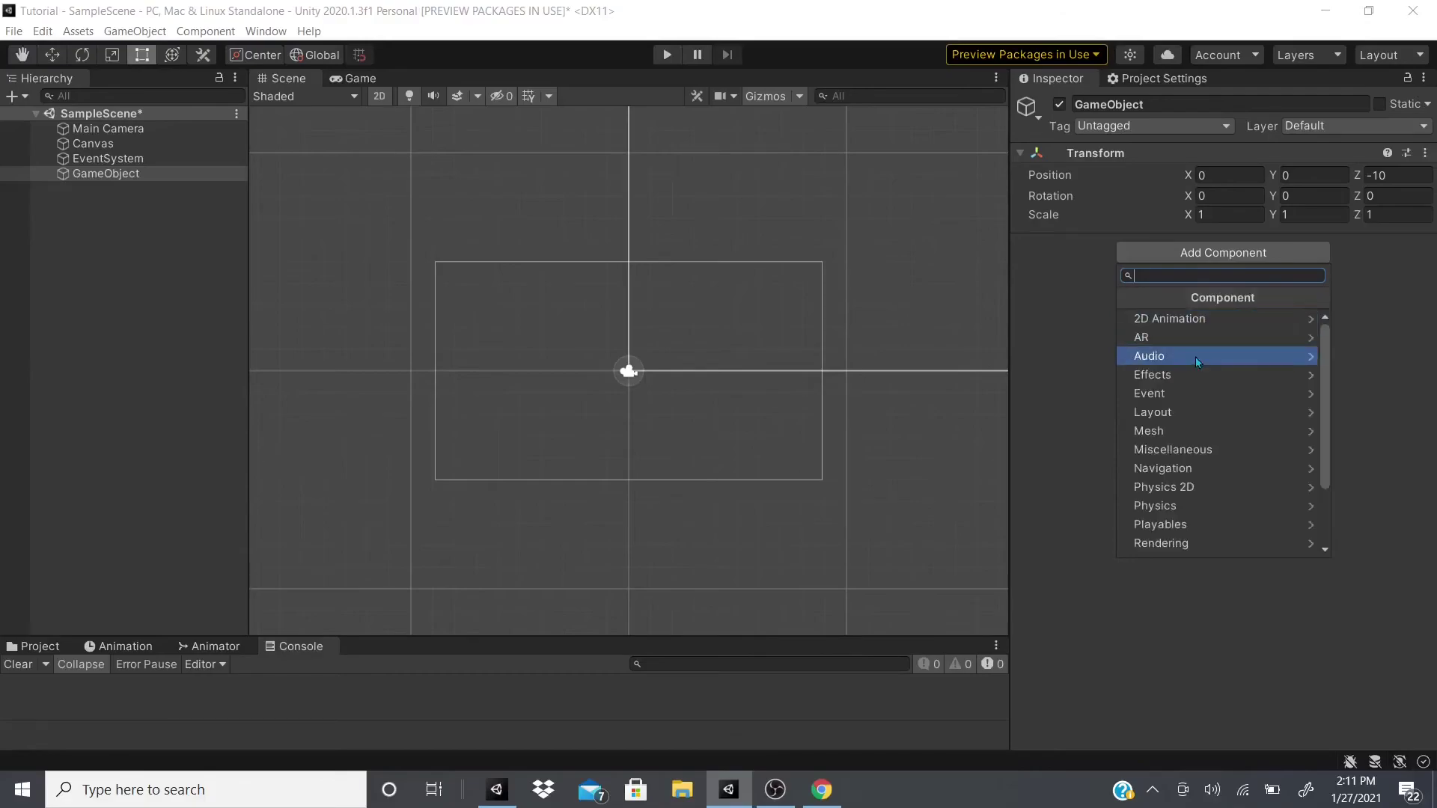
- Look through the components in the AR, Audio, Effects and Event categories
click(1198, 336)
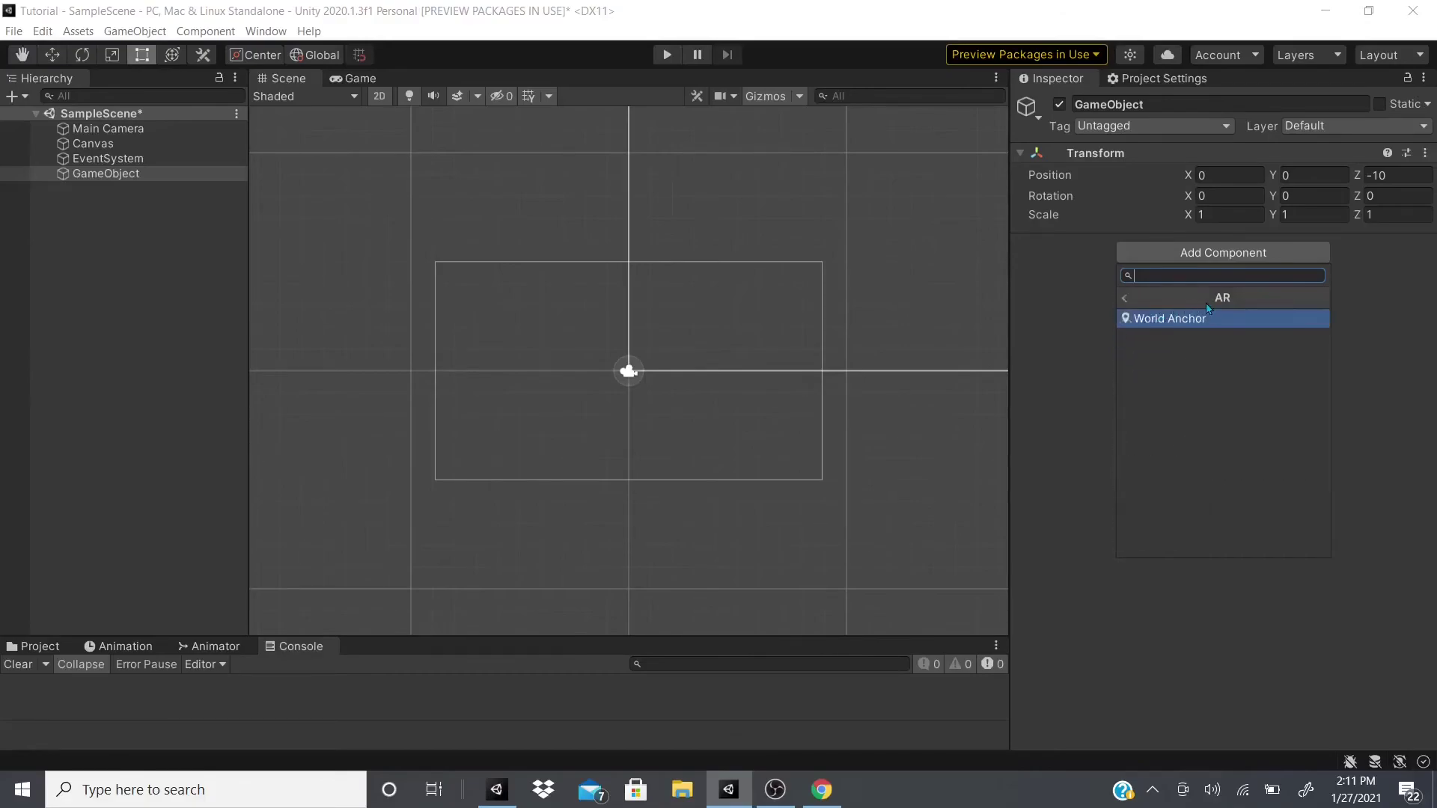
click(1161, 302)
click(1166, 352)
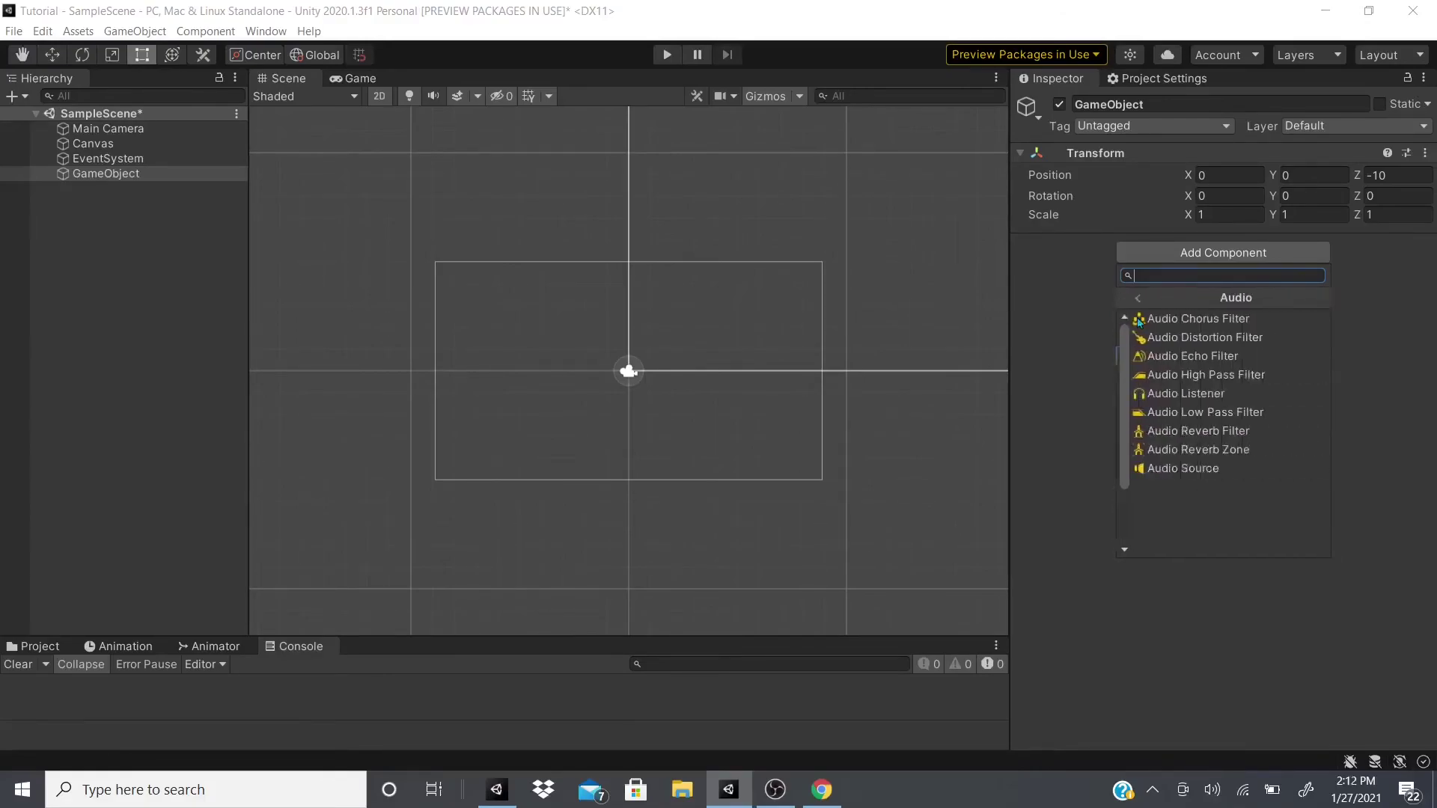
click(1125, 298)
click(1162, 372)
click(1129, 298)
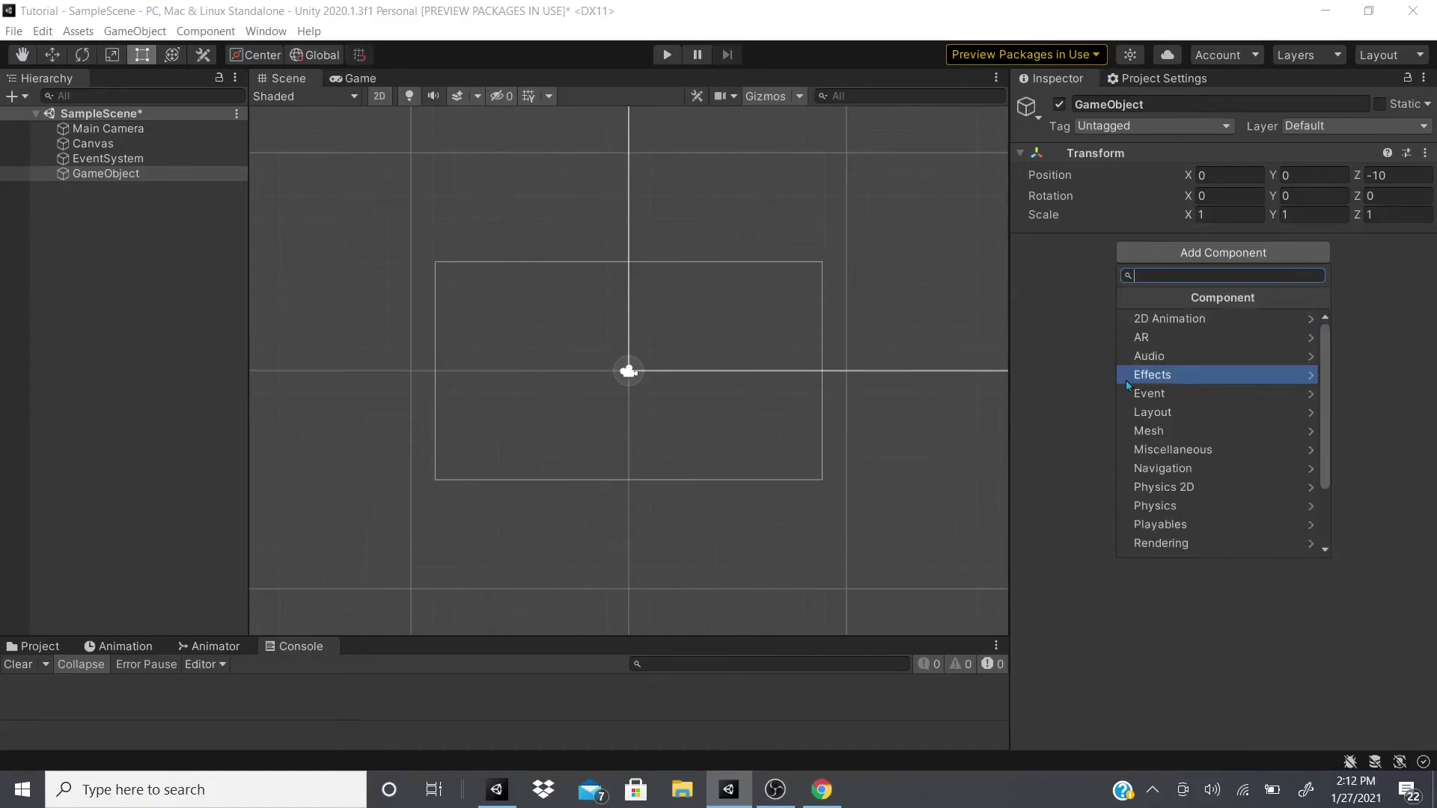
click(1146, 393)
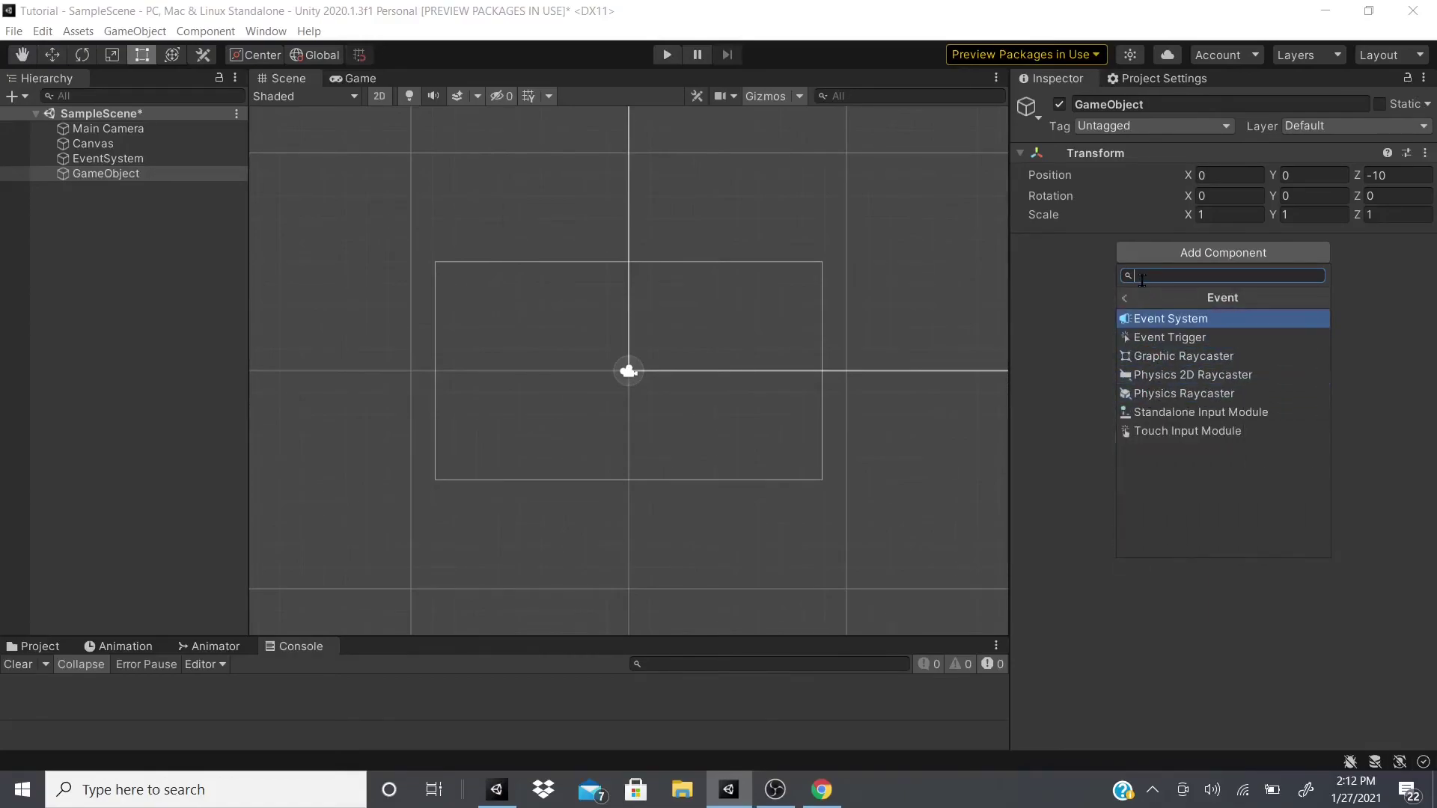
click(1124, 297)
- Look into the Playables and Tilemap component categories, and close the component list without adding anything
scroll(1201, 491, down, 3)
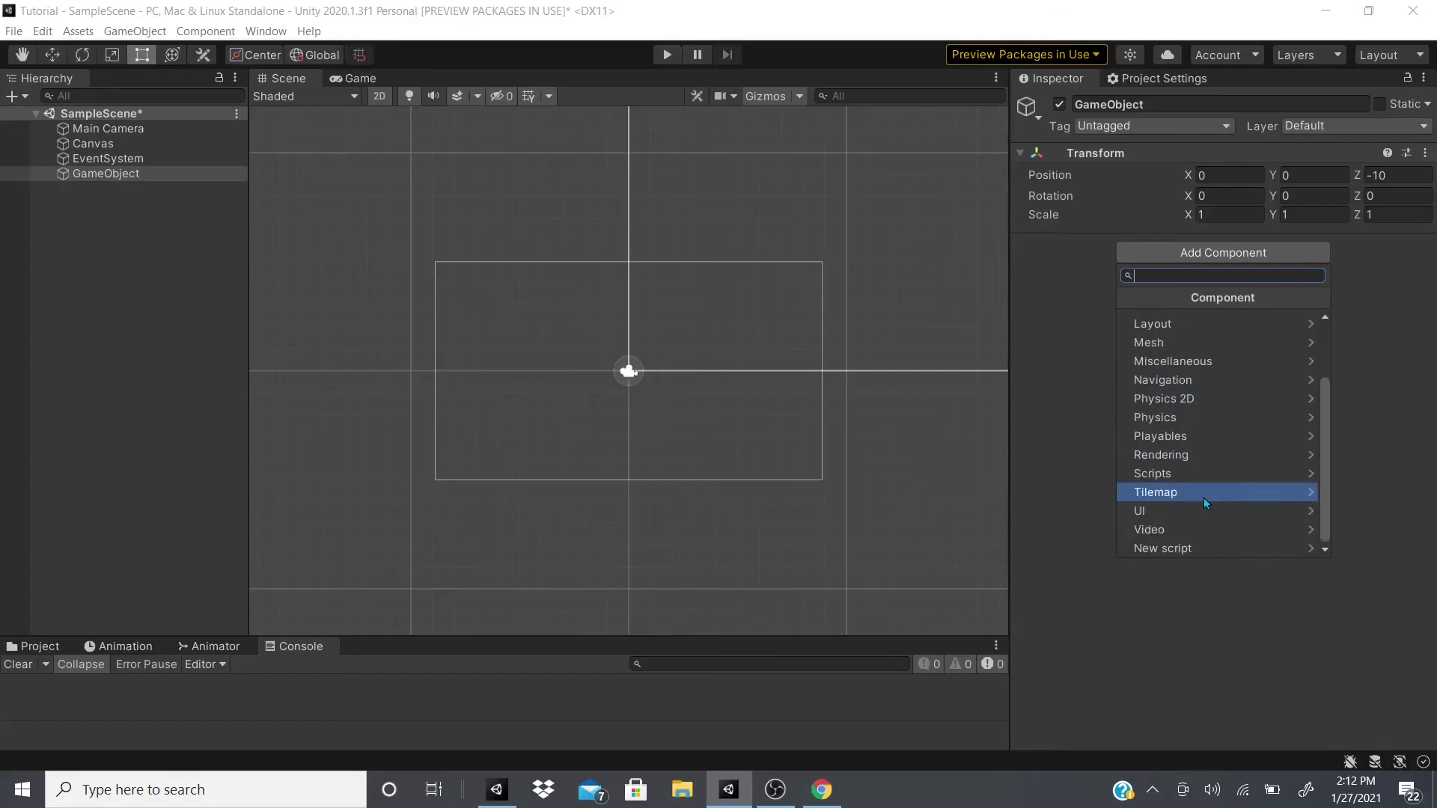
click(1231, 436)
click(1124, 298)
click(1188, 491)
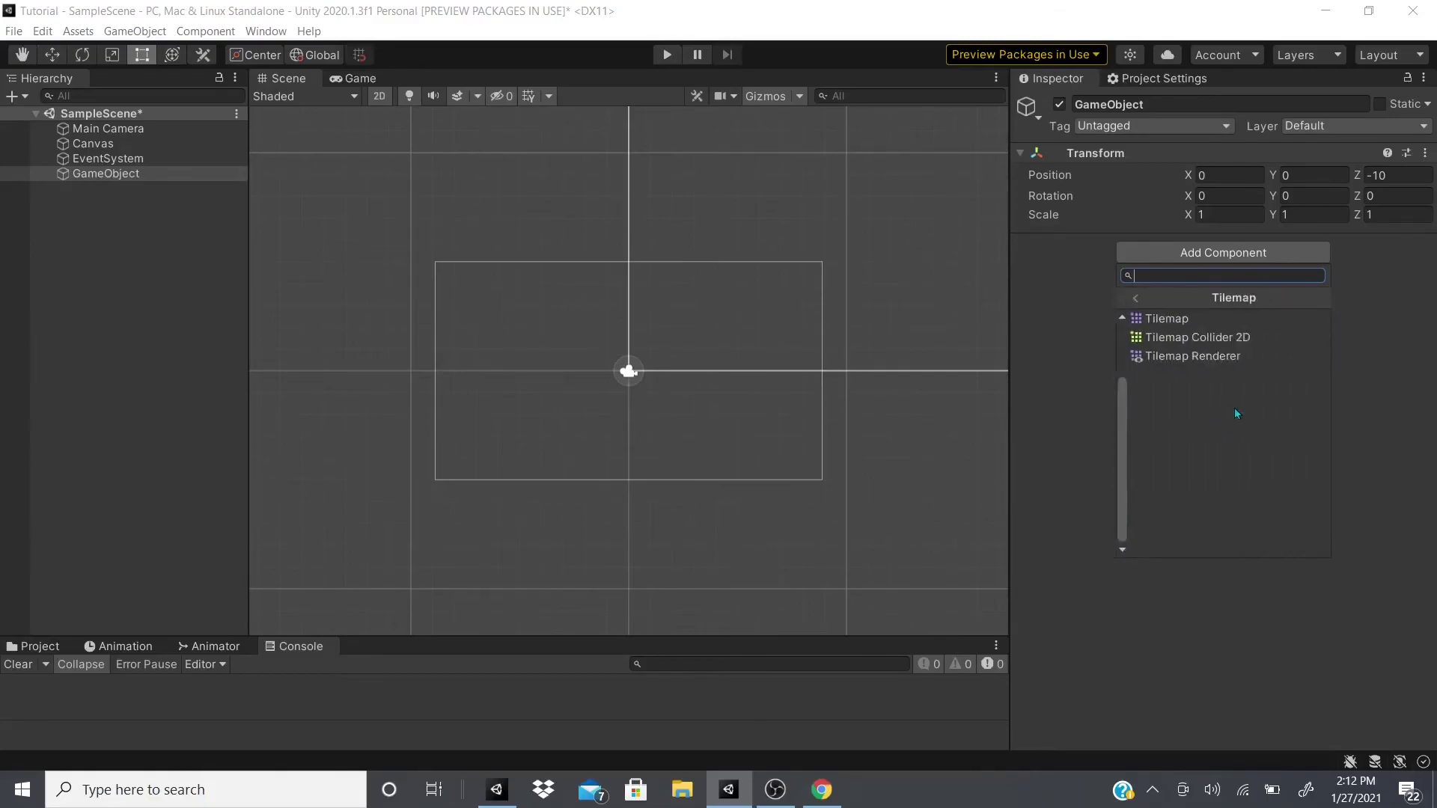
click(1124, 297)
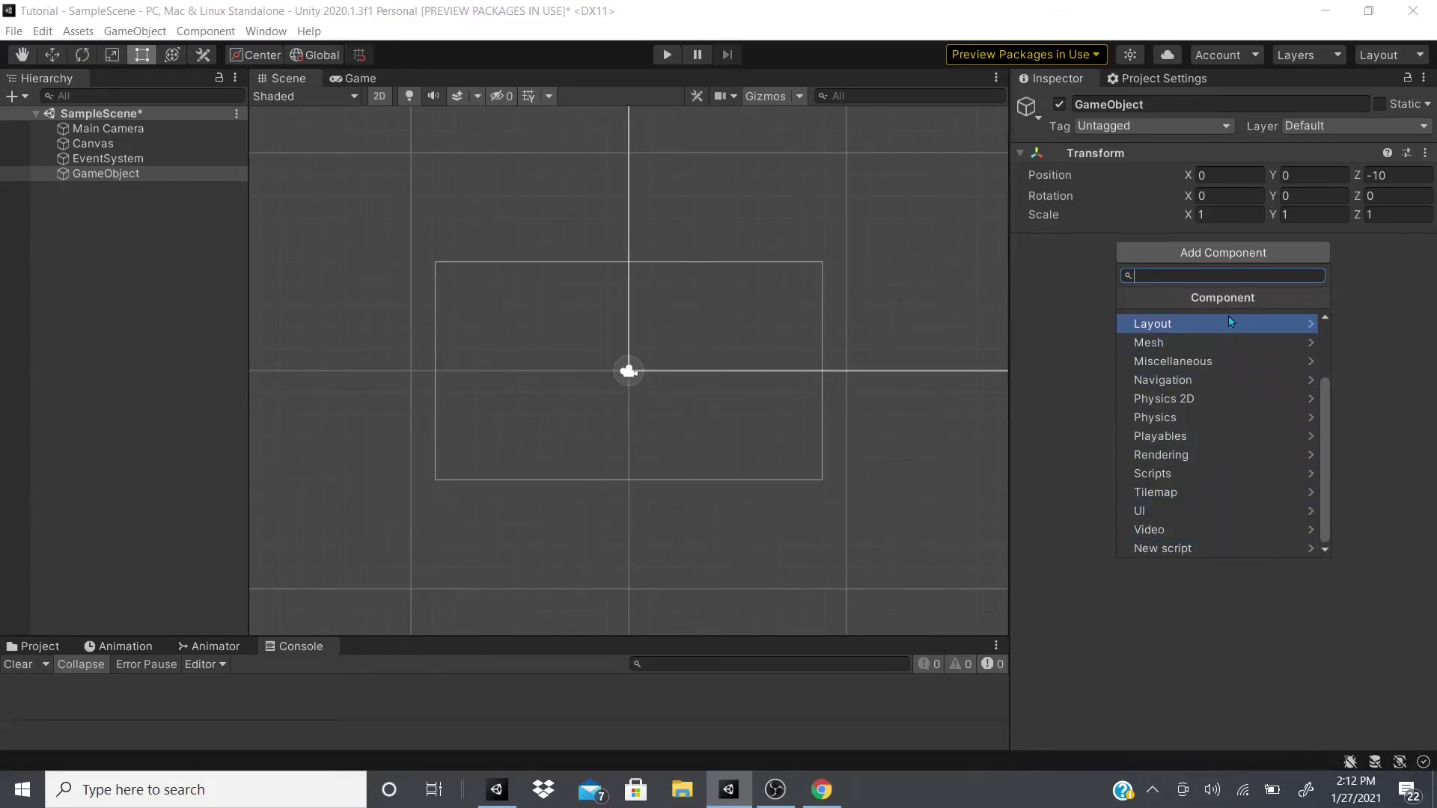
click(1295, 580)
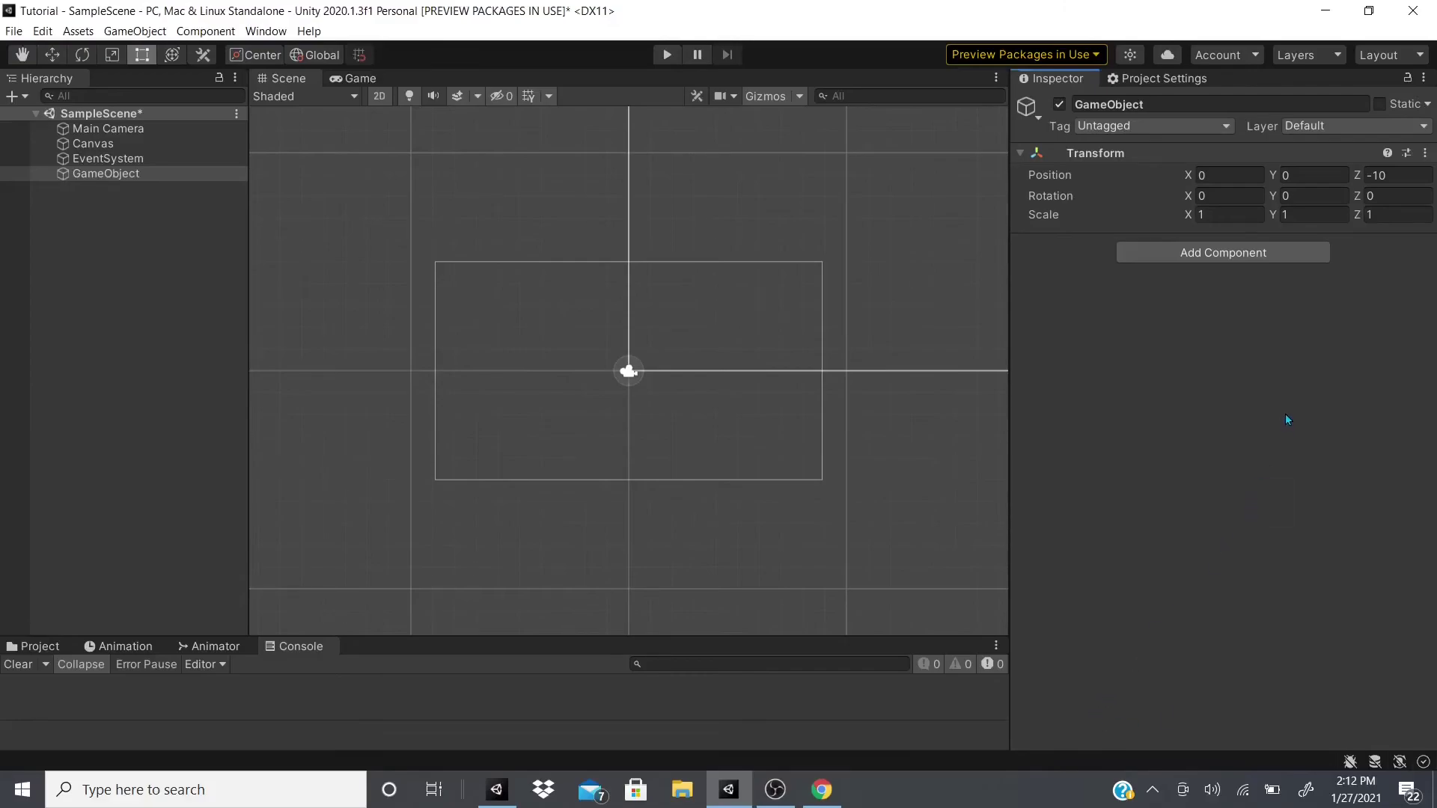